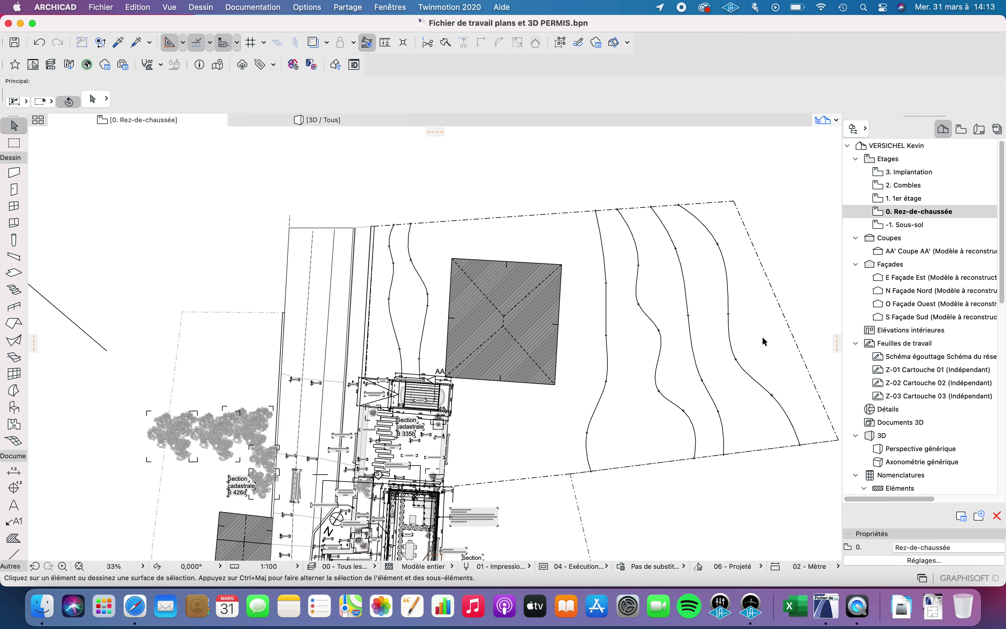
Examine the neighbouring building's parcel and contour lines in the ground-floor plan, and the missing terrain around it in 3D
scroll(545, 405, up, 5)
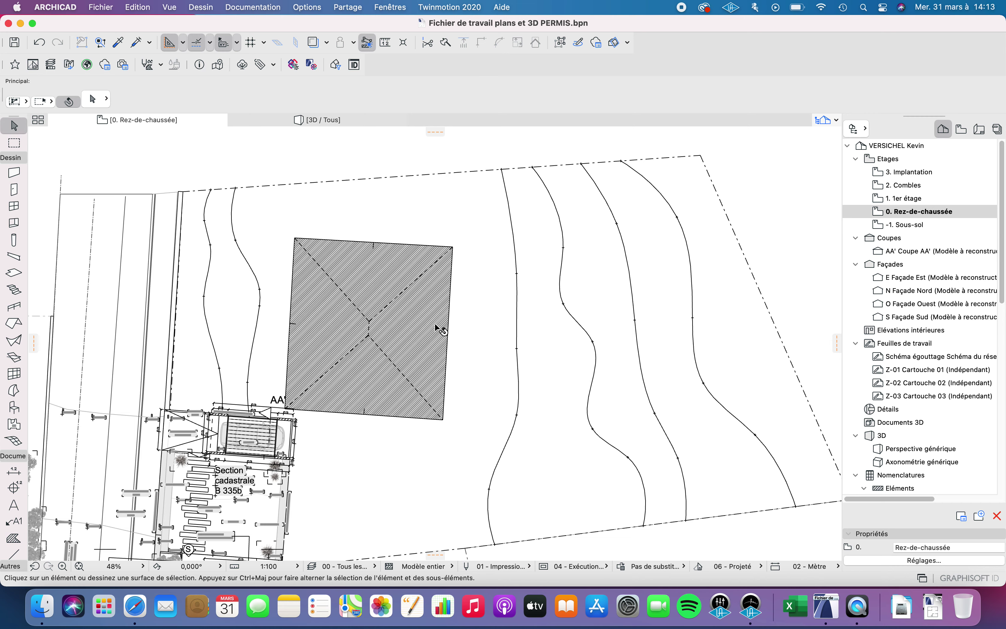
middle_drag(437, 328, 439, 313)
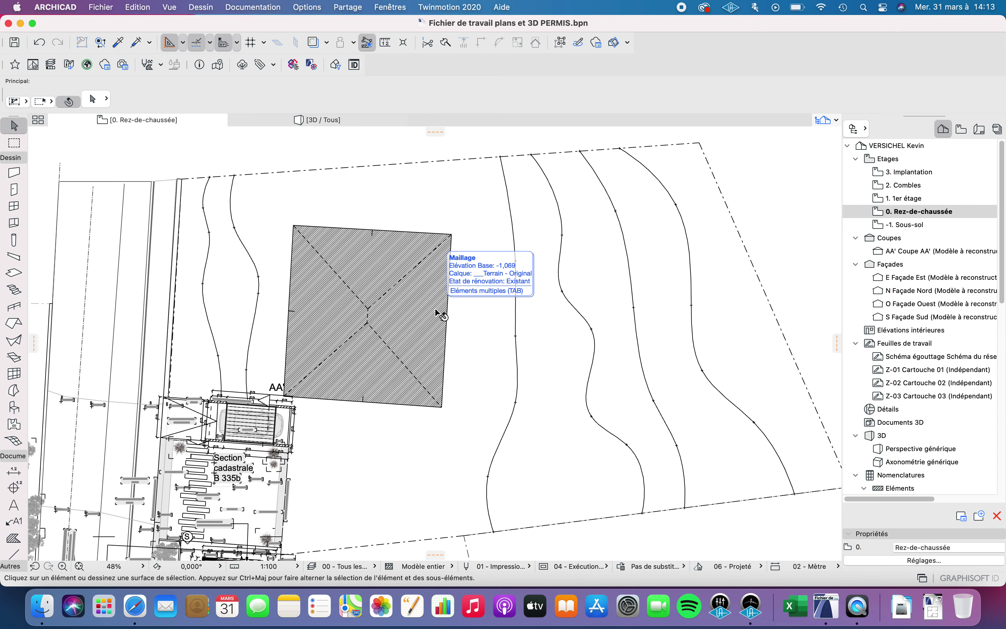
scroll(419, 307, left, 6)
click(360, 123)
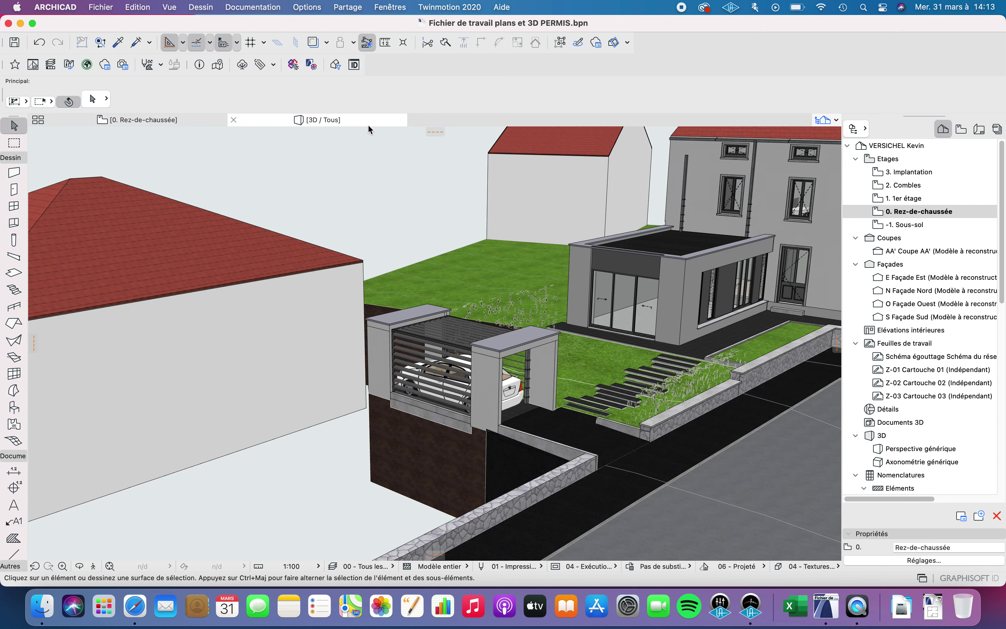
scroll(505, 304, down, 6)
middle_drag(367, 359, 653, 342)
shift+middle_drag(536, 380, 346, 409)
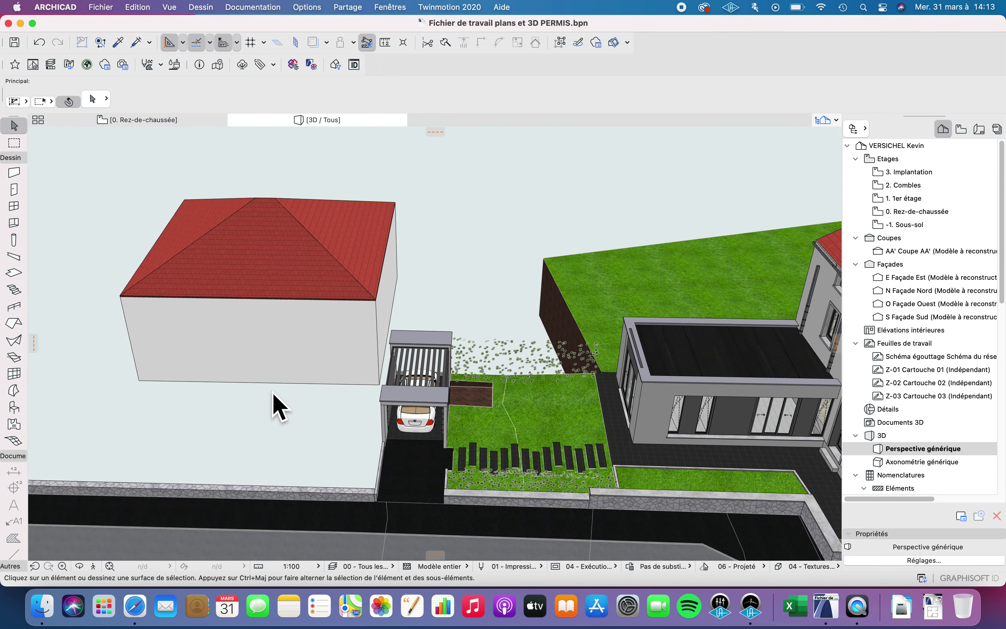
click(141, 123)
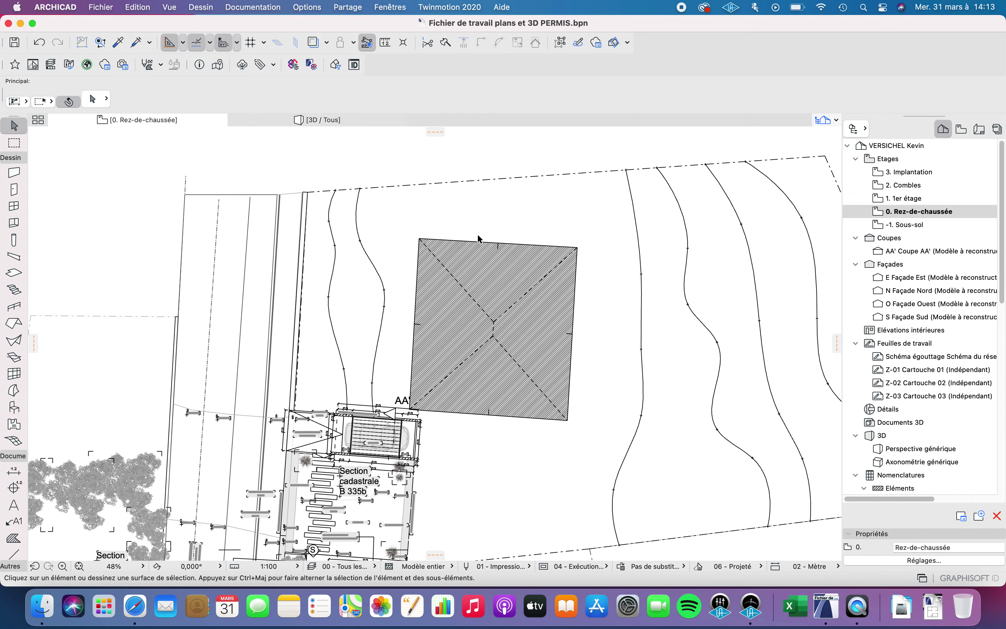
scroll(508, 339, down, 1)
middle_drag(508, 341, 478, 267)
scroll(508, 360, up, 2)
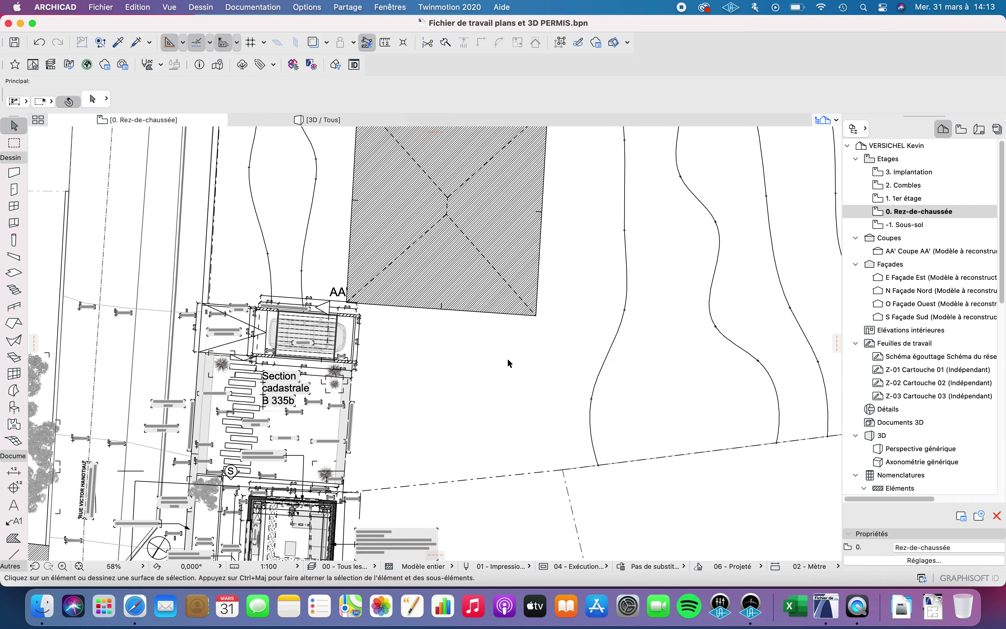
Pick up the existing terrain mesh's parameters and apply the mesh favourite 00 - Terrain (défaut)
click(121, 44)
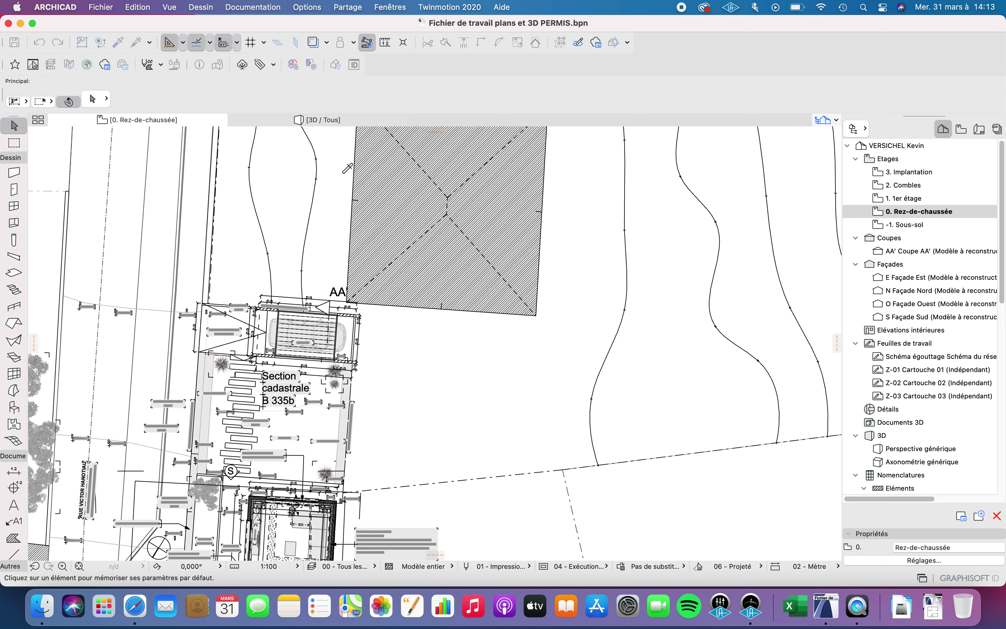
scroll(373, 455, down, 5)
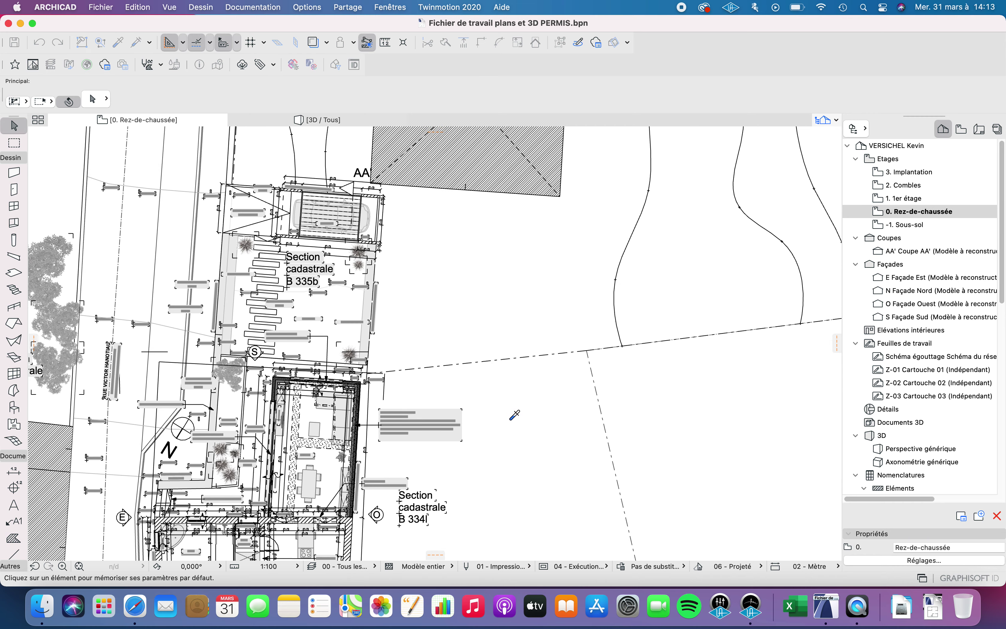
click(525, 415)
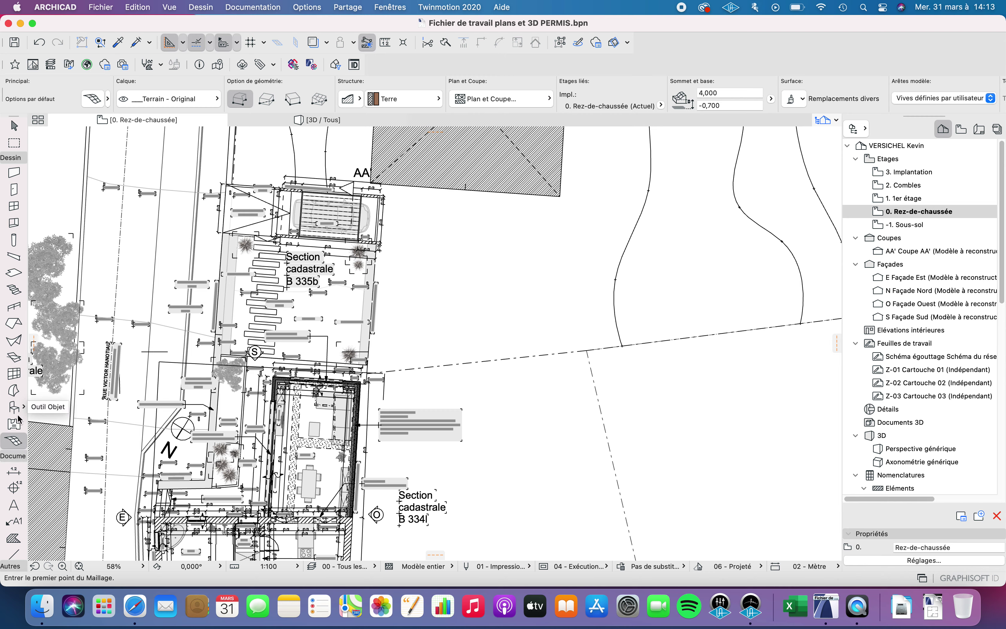
click(25, 443)
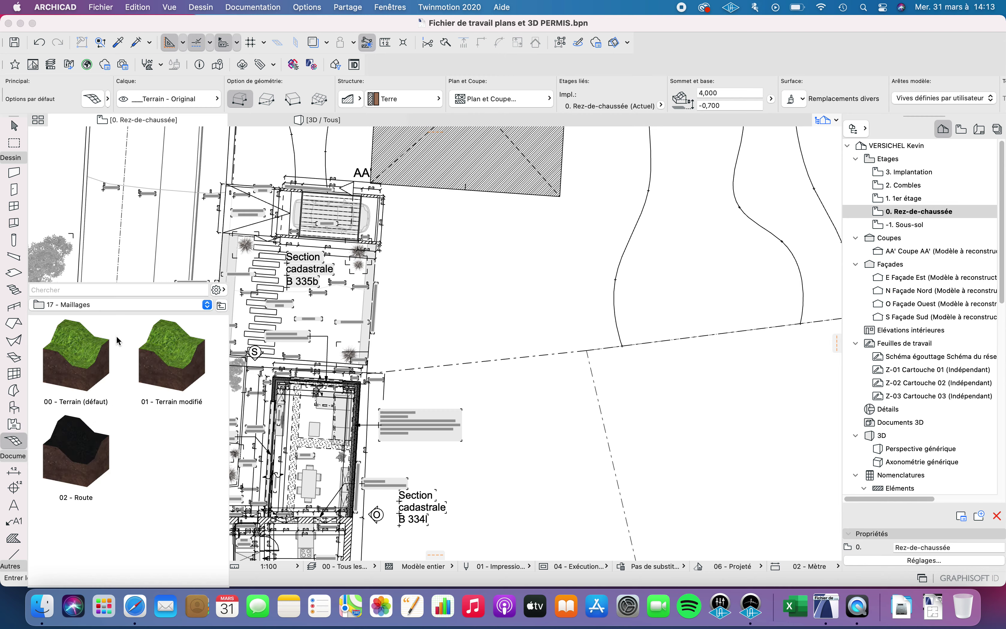
double_click(84, 354)
Preview the outlines the Magic Wand detects on the parcel with the contour lines
scroll(471, 281, down, 1)
scroll(471, 281, down, 1)
middle_drag(470, 282, 418, 474)
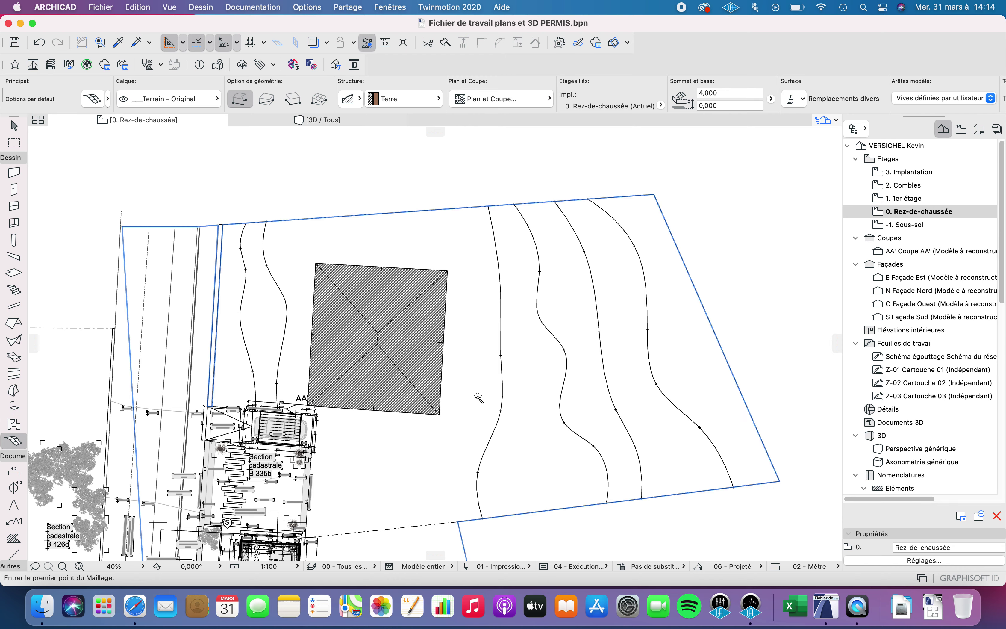
scroll(479, 398, down, 3)
scroll(524, 303, up, 5)
scroll(524, 303, right, 2)
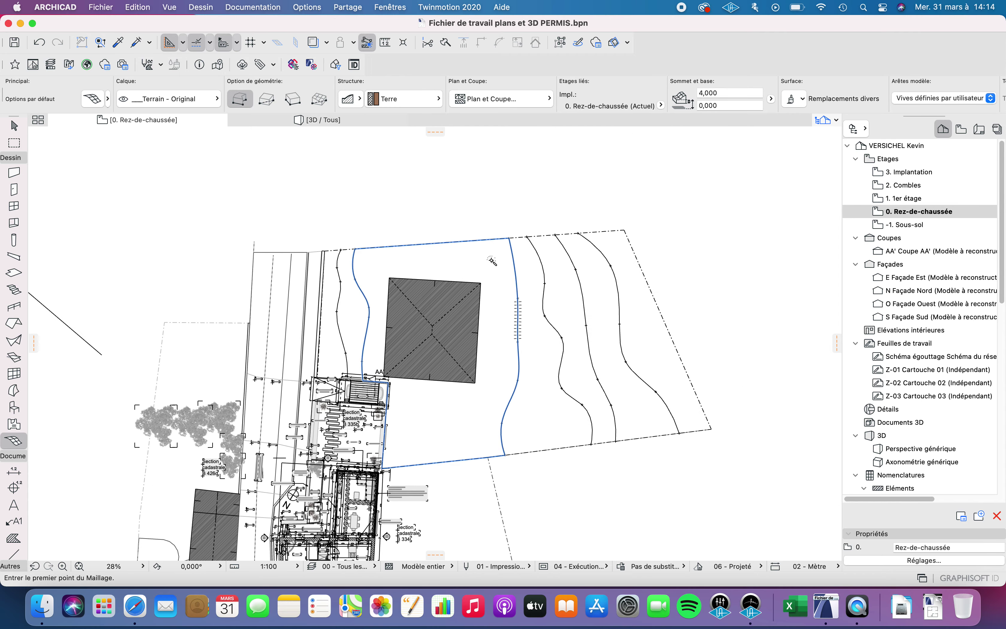
scroll(362, 228, up, 3)
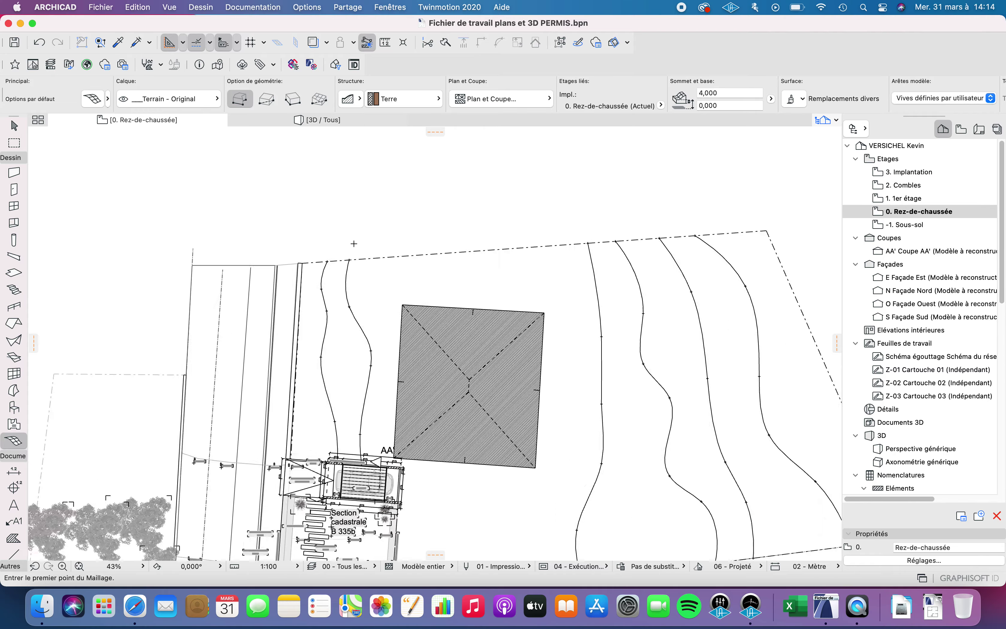
scroll(354, 244, up, 2)
scroll(277, 253, up, 2)
Create a terrain mesh over the Section cadastrale B 426d parcel with the Magic Wand and check it by selecting it
scroll(287, 268, down, 5)
mouse_move(243, 381)
middle_down()
mouse_move(237, 388)
mouse_move(374, 239)
middle_up()
middle_drag(243, 308, 361, 387)
scroll(390, 413, up, 4)
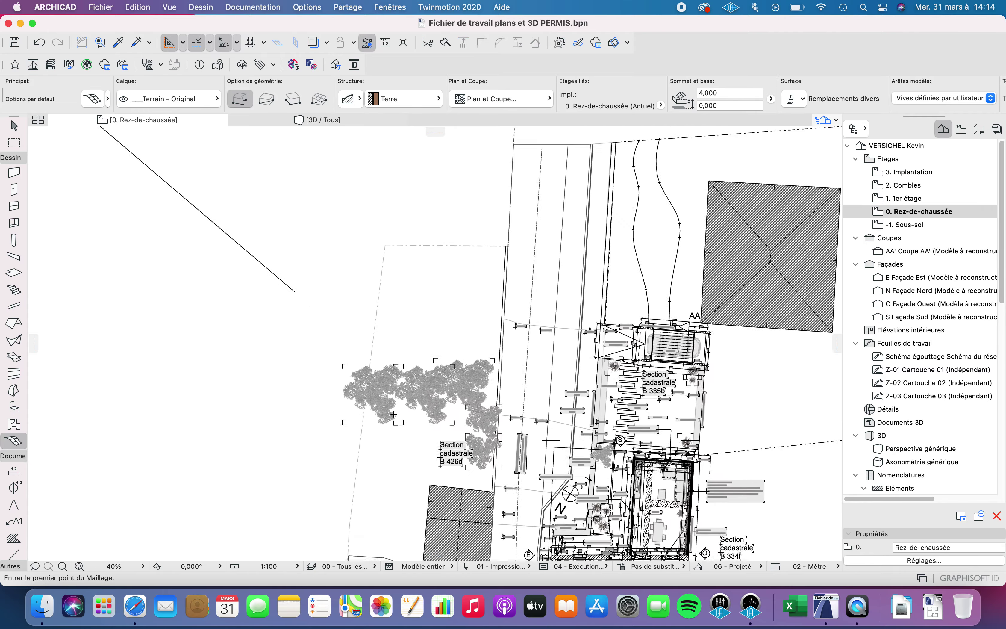
key(space)
scroll(451, 317, down, 3)
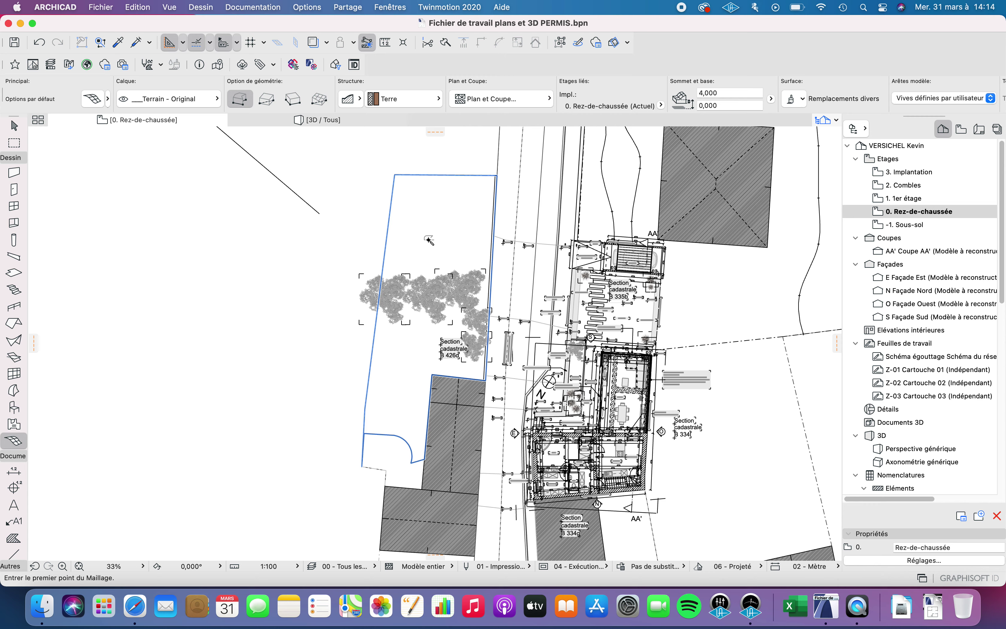
click(428, 240)
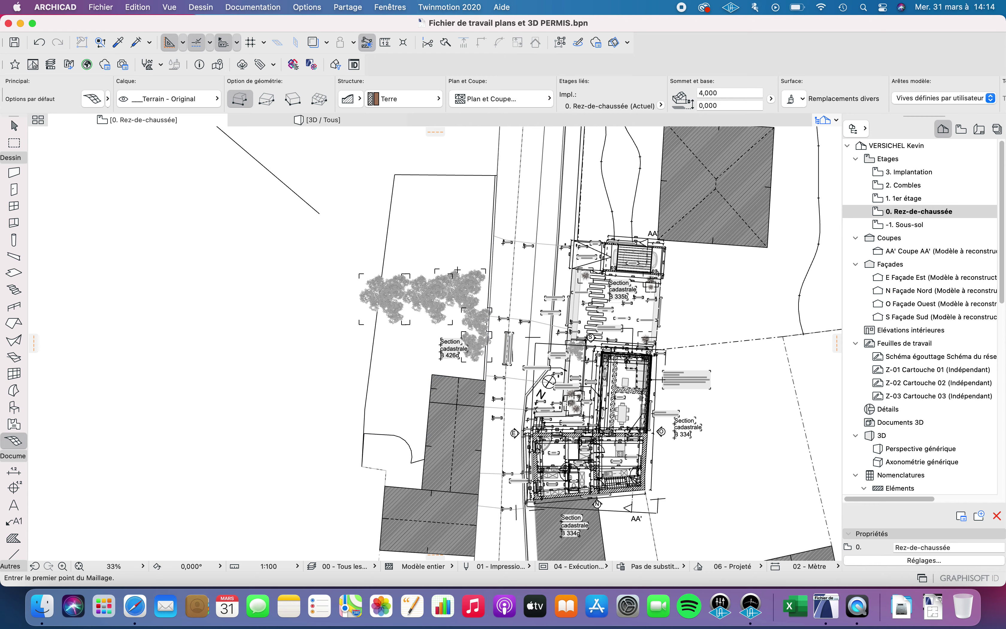
click(440, 239)
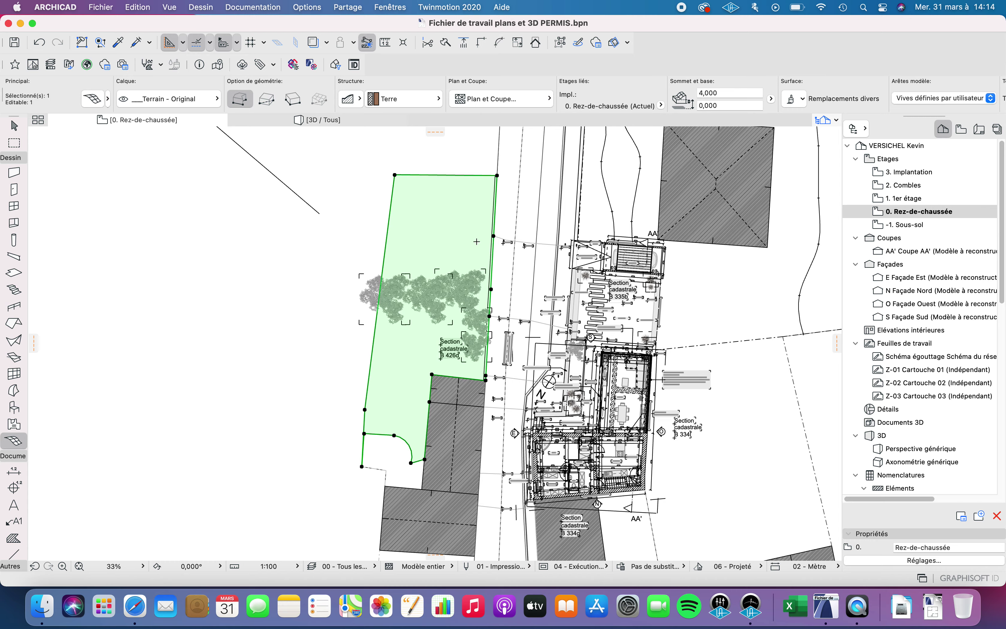
key(Escape)
Start a terrain mesh at the contour-line parcel's upper-left corner and trace its upper boundary to the far corner
scroll(466, 358, down, 5)
middle_drag(467, 360, 231, 423)
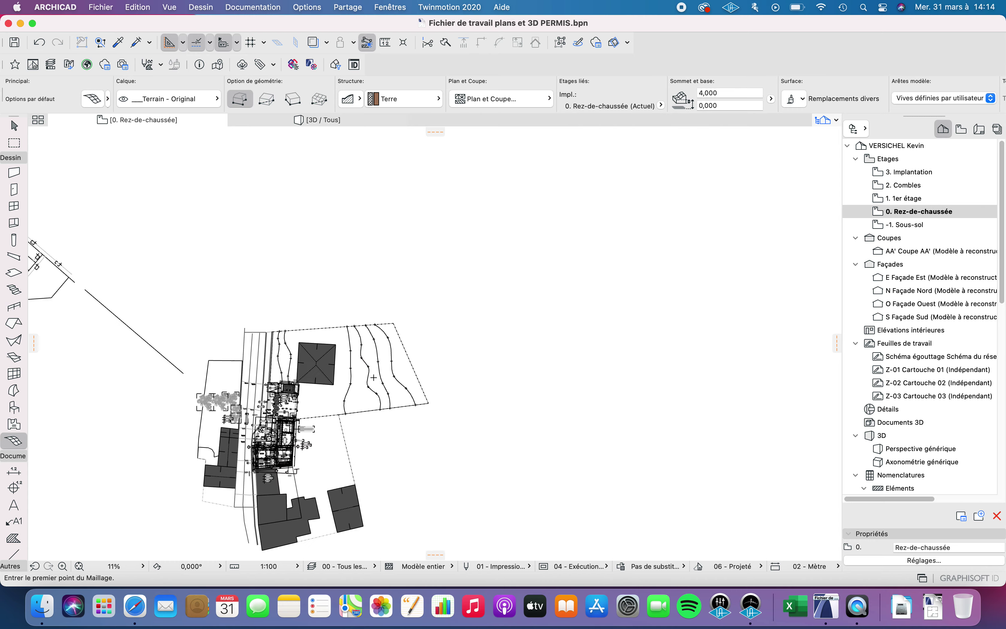
scroll(323, 403, up, 4)
scroll(324, 406, up, 2)
middle_drag(324, 406, 415, 377)
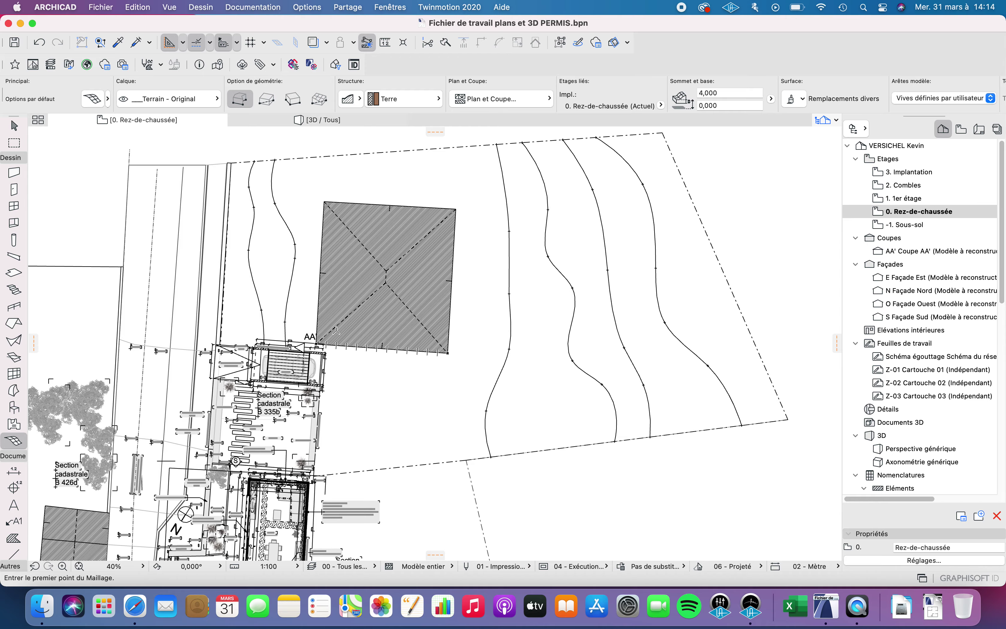
middle_drag(267, 214, 271, 311)
scroll(235, 255, up, 8)
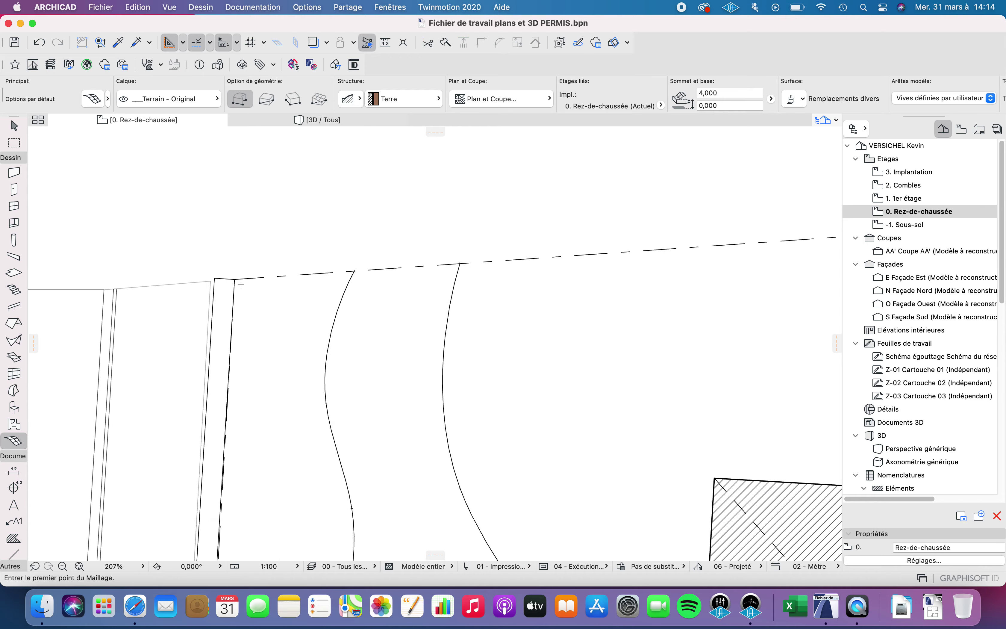
click(234, 282)
scroll(357, 311, down, 9)
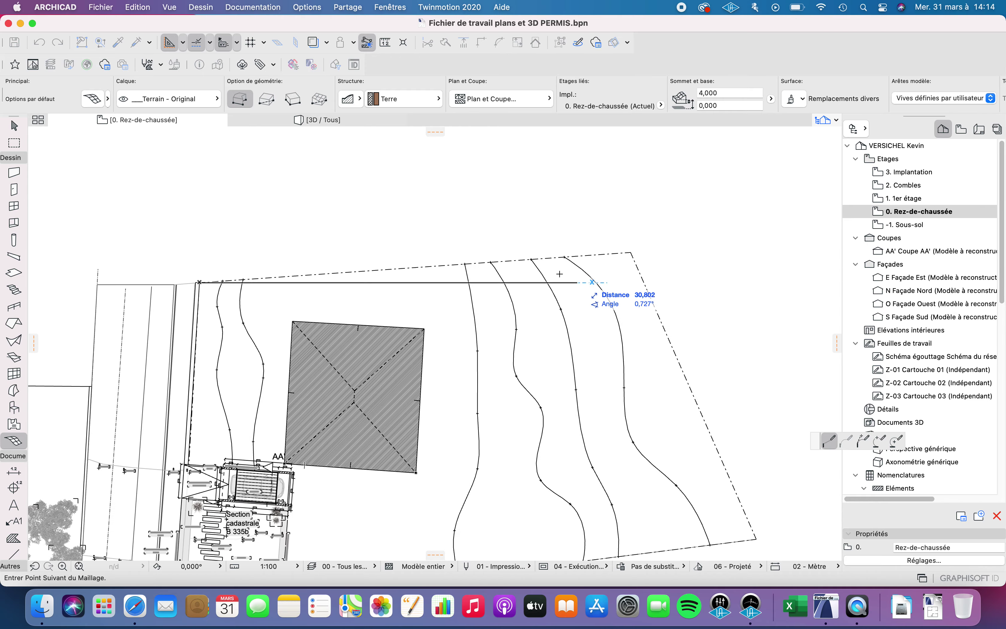
scroll(664, 260, up, 2)
scroll(663, 260, up, 6)
click(551, 233)
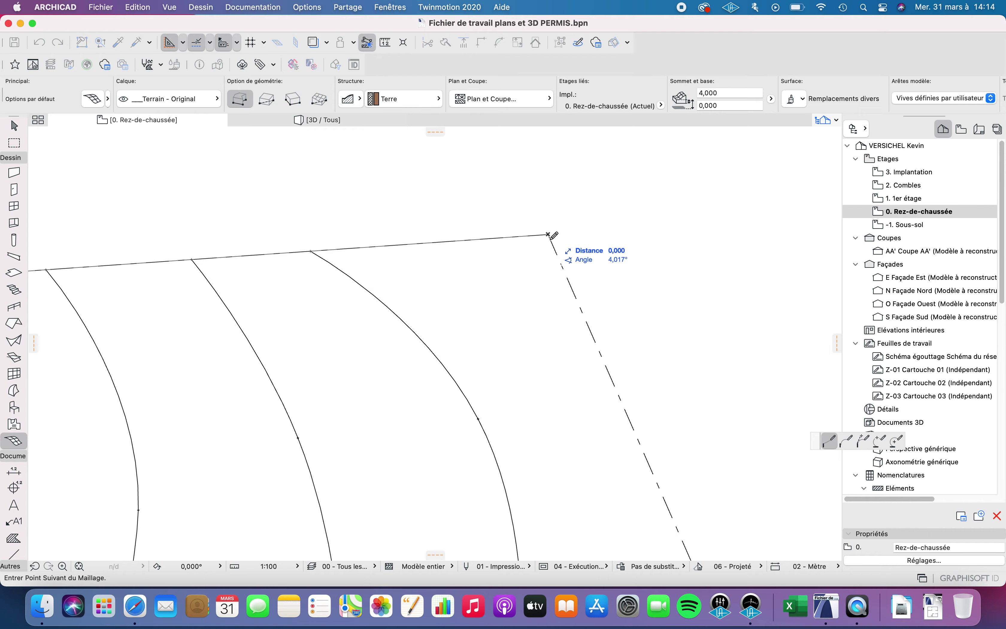
Continue the mesh outline down the parcel's slanted right boundary, about 25.65 m, and back along the lower boundary to the house extension
scroll(554, 323, down, 6)
scroll(664, 387, down, 5)
scroll(664, 382, up, 8)
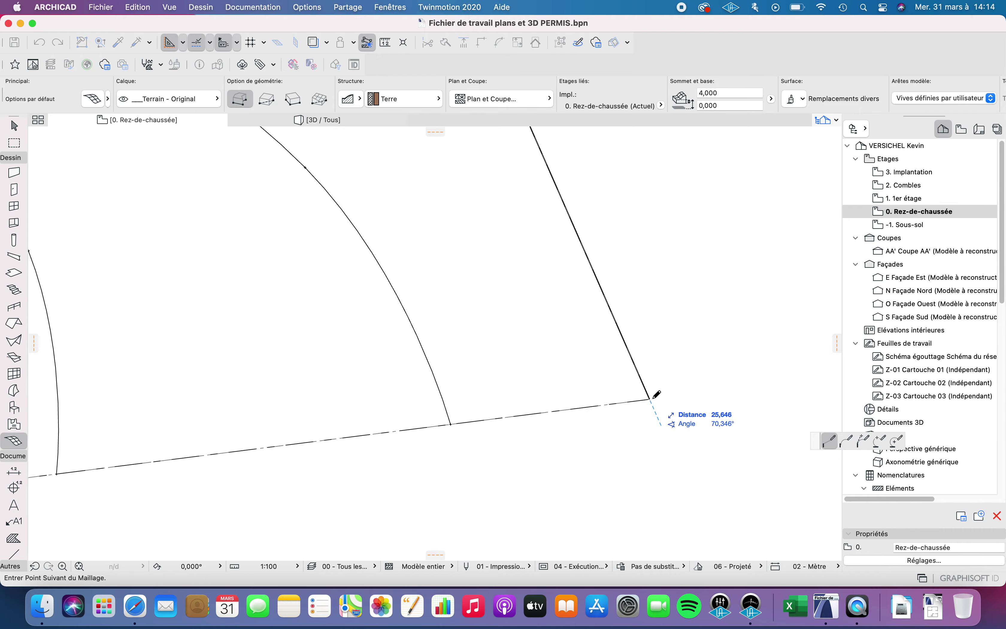
click(650, 399)
scroll(649, 398, down, 8)
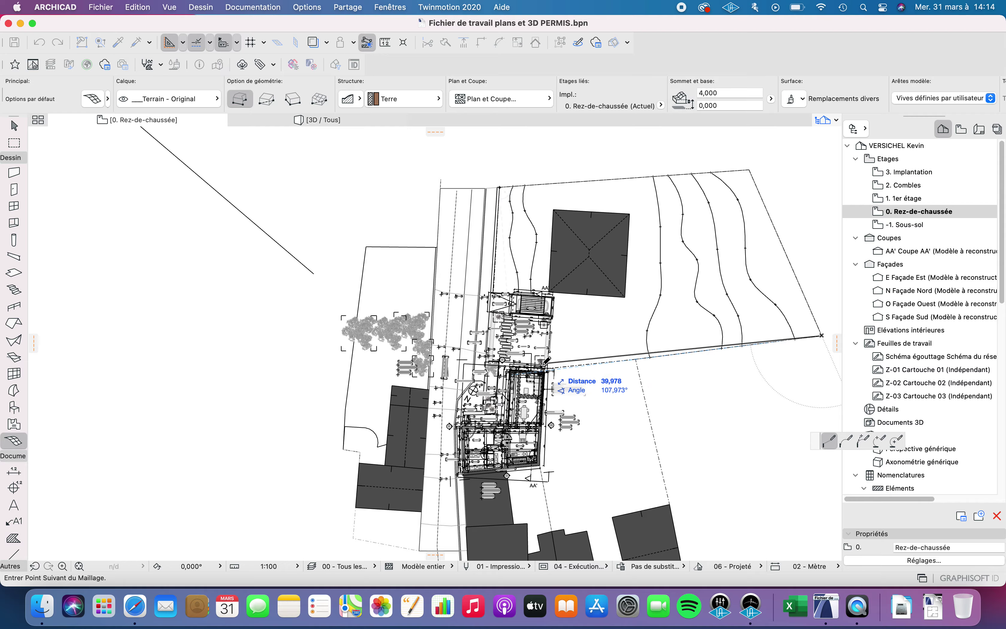
scroll(570, 367, up, 8)
click(566, 396)
Continue the mesh outline up to the rear of the car-port and across to the upper corner of the access ramp
scroll(649, 289, down, 7)
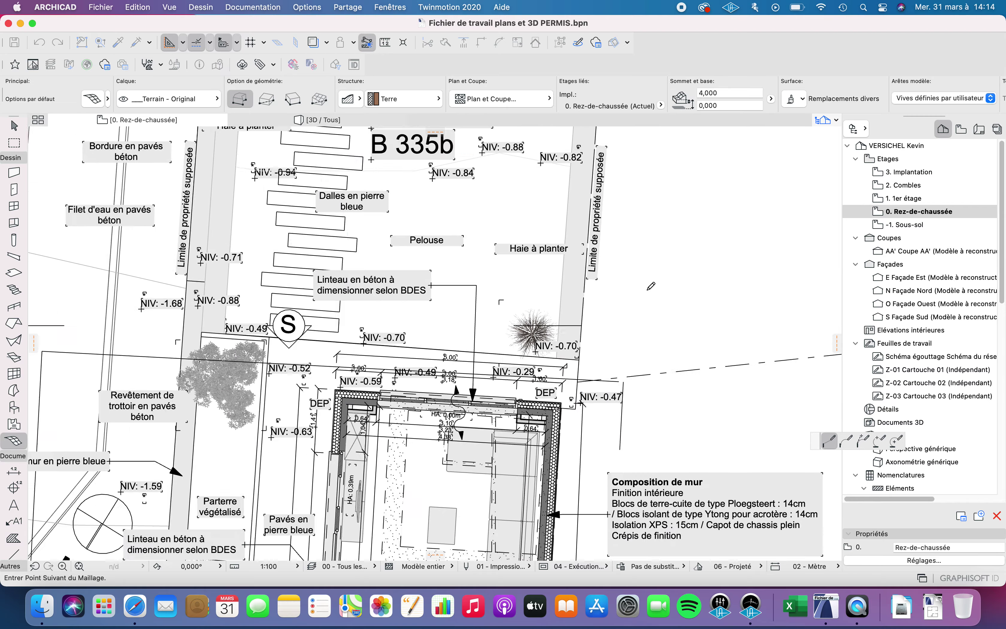
scroll(536, 437, up, 3)
scroll(540, 308, up, 5)
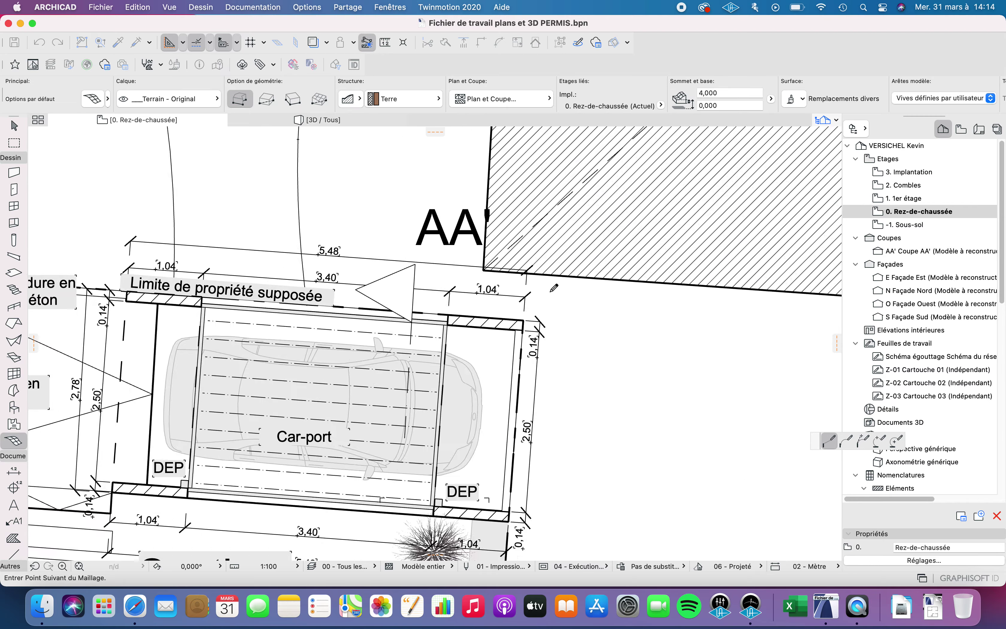
click(508, 341)
scroll(475, 277, down, 6)
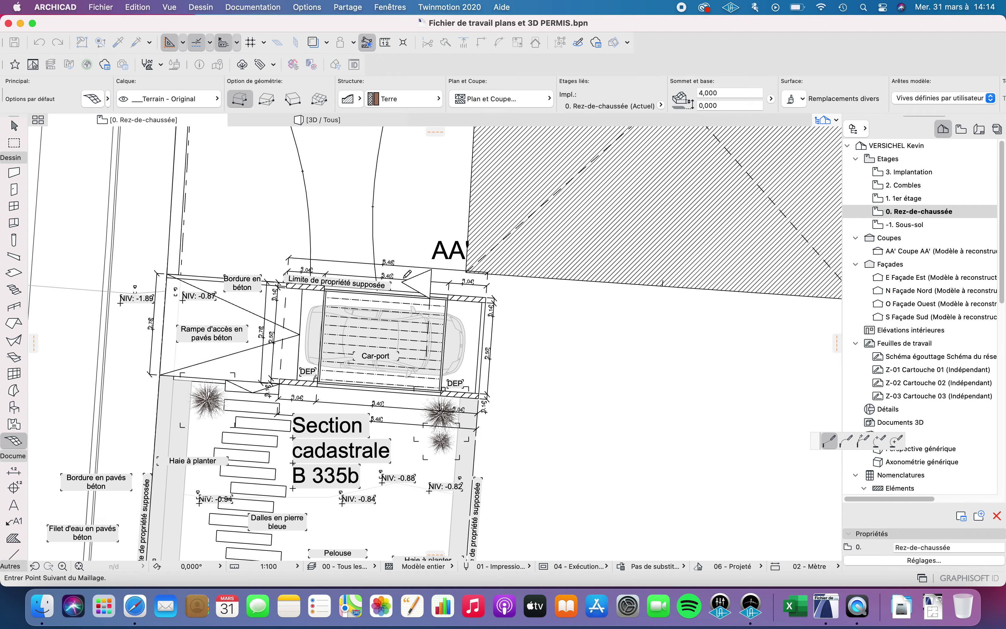
middle_drag(281, 278, 467, 388)
scroll(367, 378, up, 7)
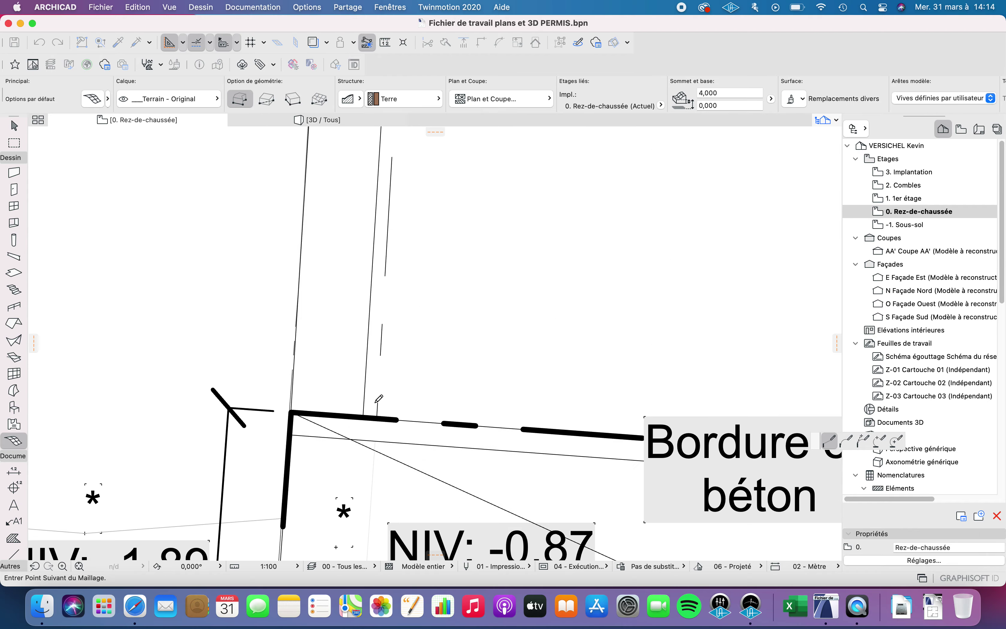
click(377, 417)
Close the terrain mesh outline at its starting corner on the parcel's upper boundary
scroll(454, 296, down, 6)
middle_drag(476, 282, 384, 539)
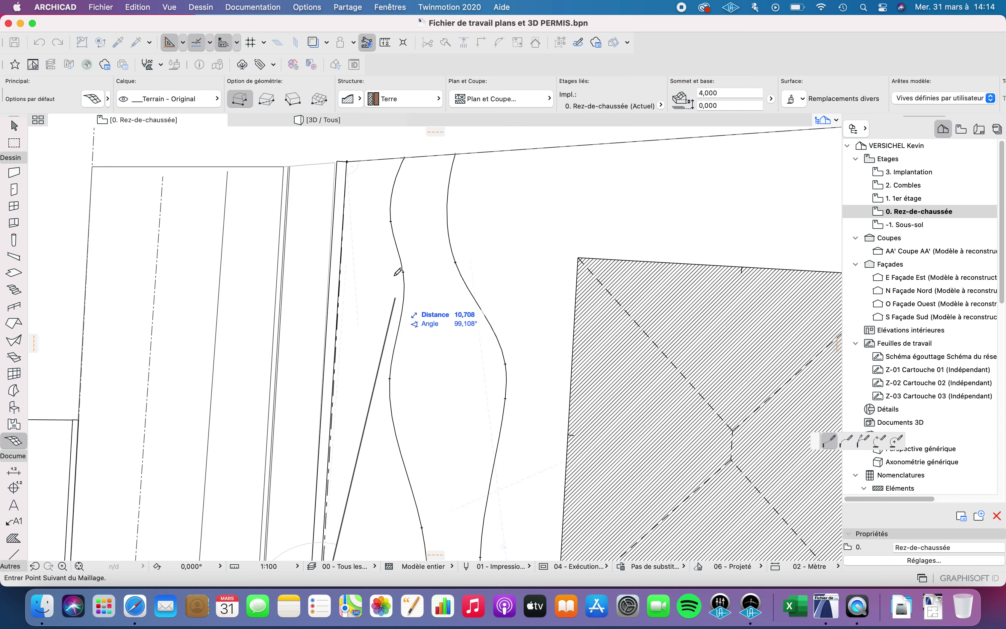
scroll(355, 159, up, 1)
scroll(356, 159, up, 4)
double_click(330, 175)
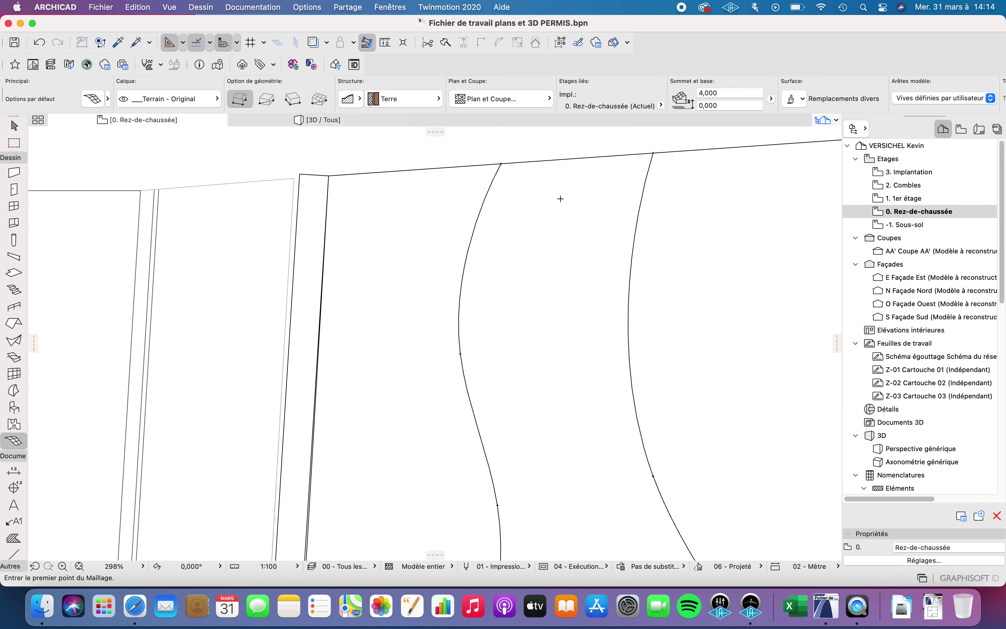
Select the terrain mesh and insert a node on its lower edge, pulled onto the dashed parcel boundary line
scroll(568, 257, down, 9)
scroll(596, 288, down, 3)
middle_drag(596, 288, 414, 228)
scroll(485, 303, up, 9)
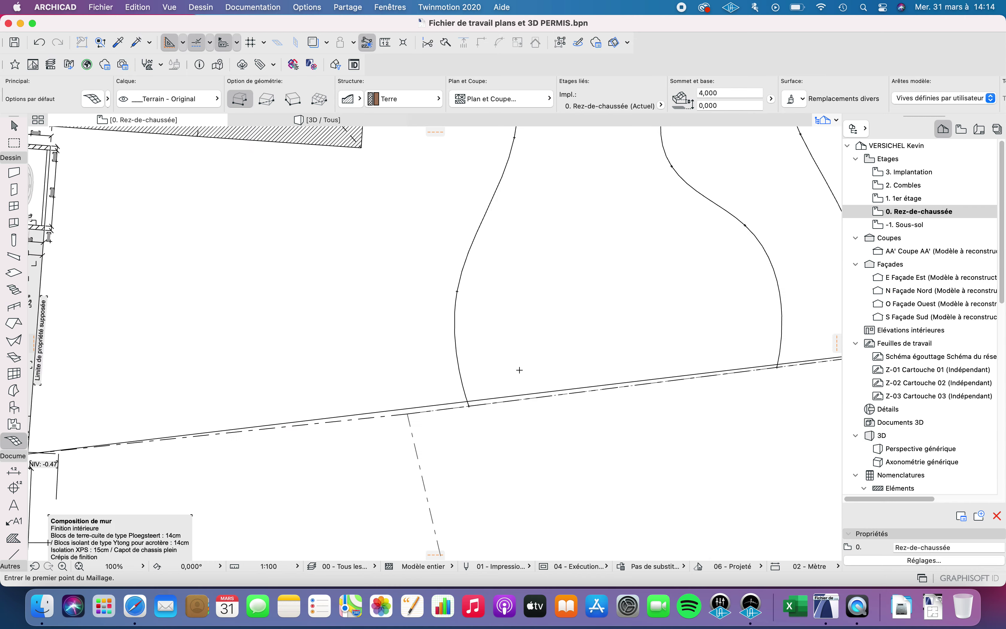
shift+click(351, 317)
scroll(408, 327, down, 6)
scroll(437, 353, up, 1)
scroll(457, 374, down, 1)
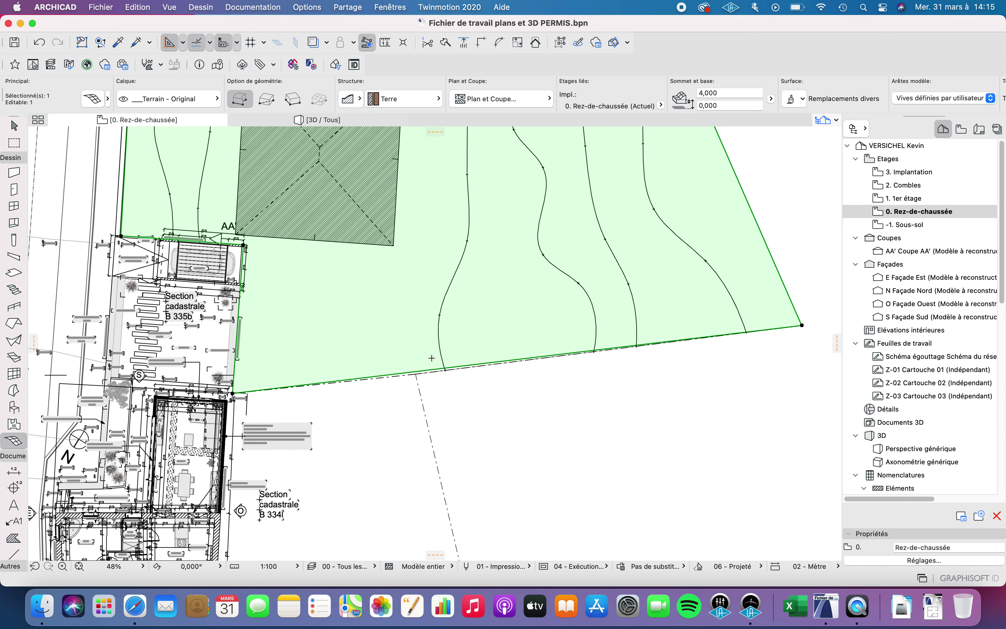
scroll(483, 397, up, 9)
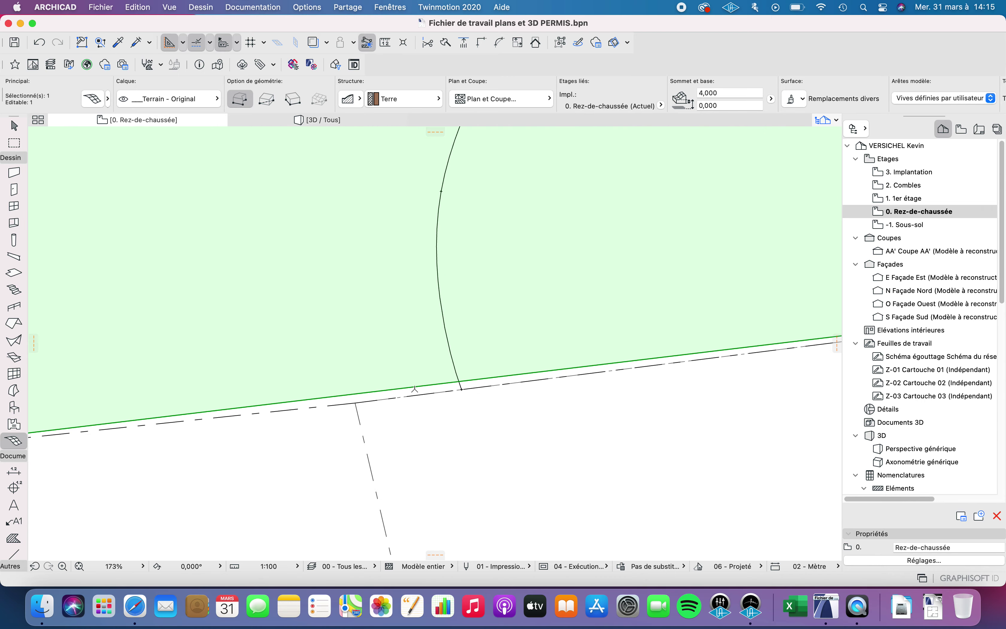
scroll(415, 389, down, 3)
scroll(480, 389, up, 5)
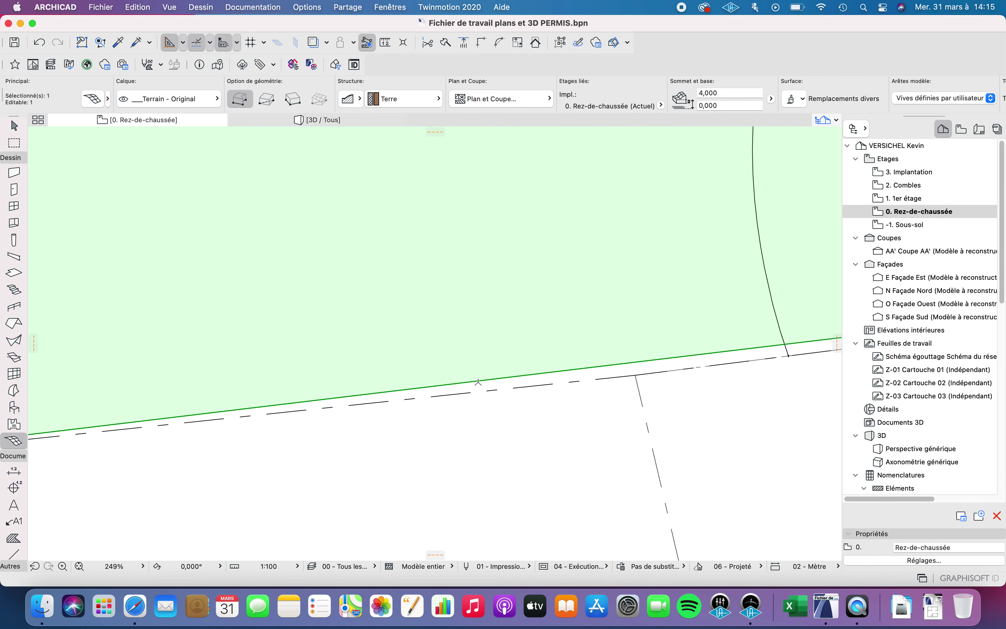
click(478, 381)
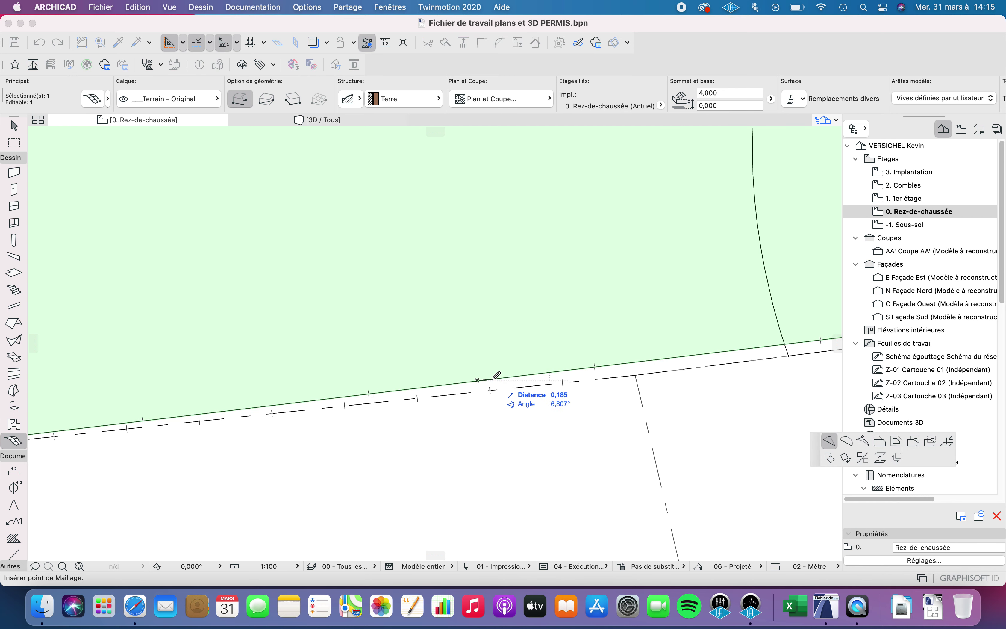
click(474, 392)
scroll(536, 362, down, 5)
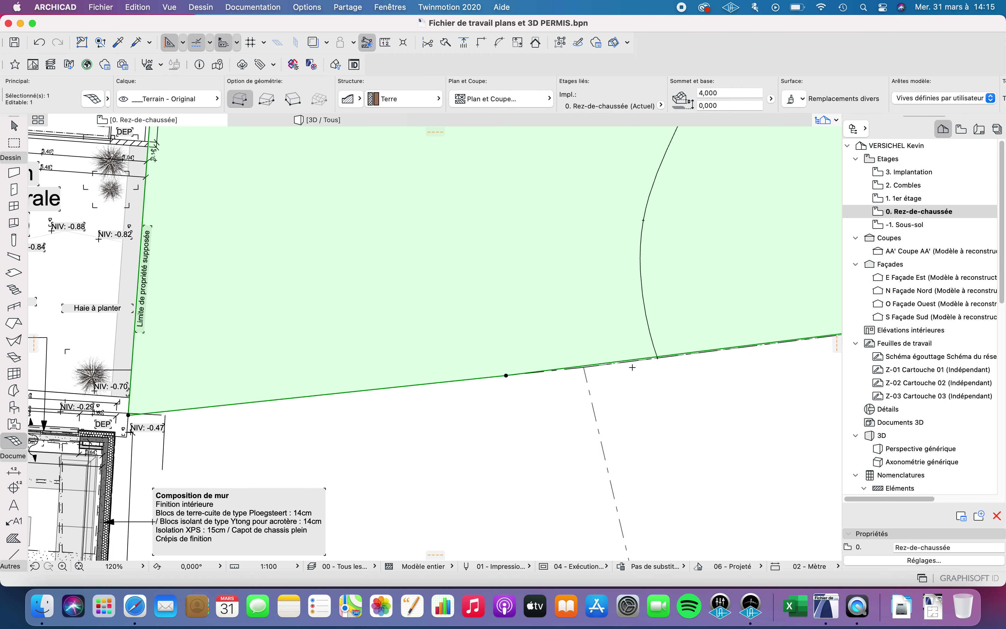
Insert a mesh node on the lower edge and snap it to the end of the nearest contour line
middle_drag(631, 366, 342, 384)
scroll(345, 388, up, 8)
click(314, 387)
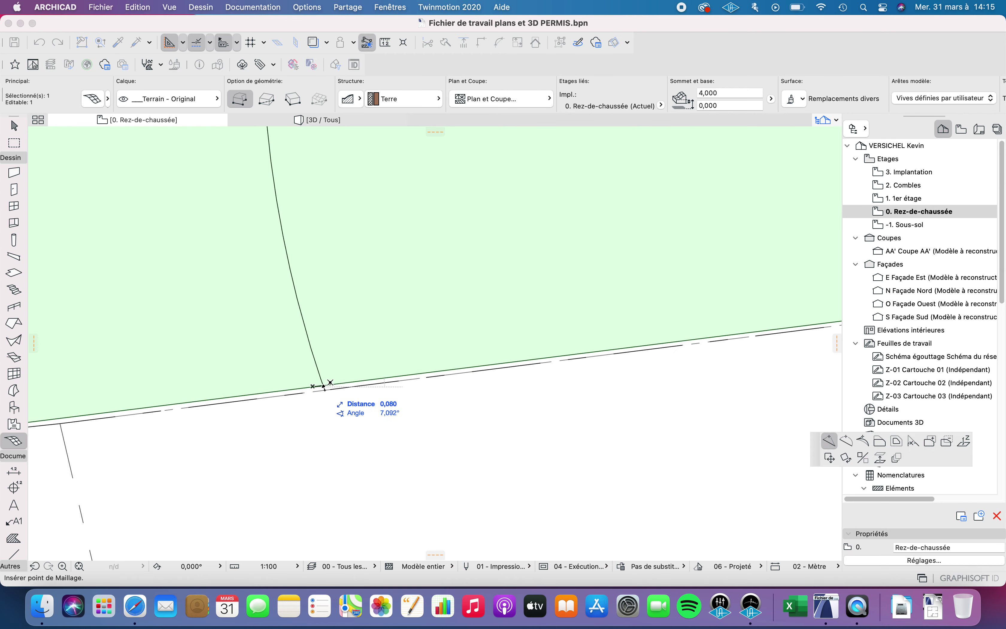
click(326, 390)
Insert a mesh node at the junction with the dashed parcel division line and deselect the mesh
scroll(154, 411, down, 4)
middle_drag(152, 410, 490, 374)
scroll(436, 385, up, 8)
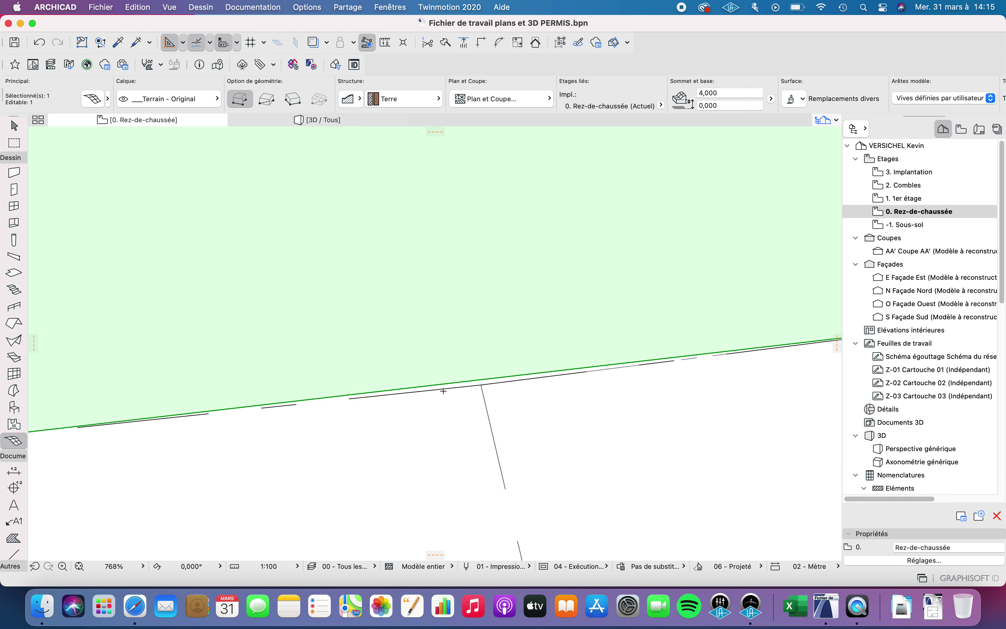
click(512, 378)
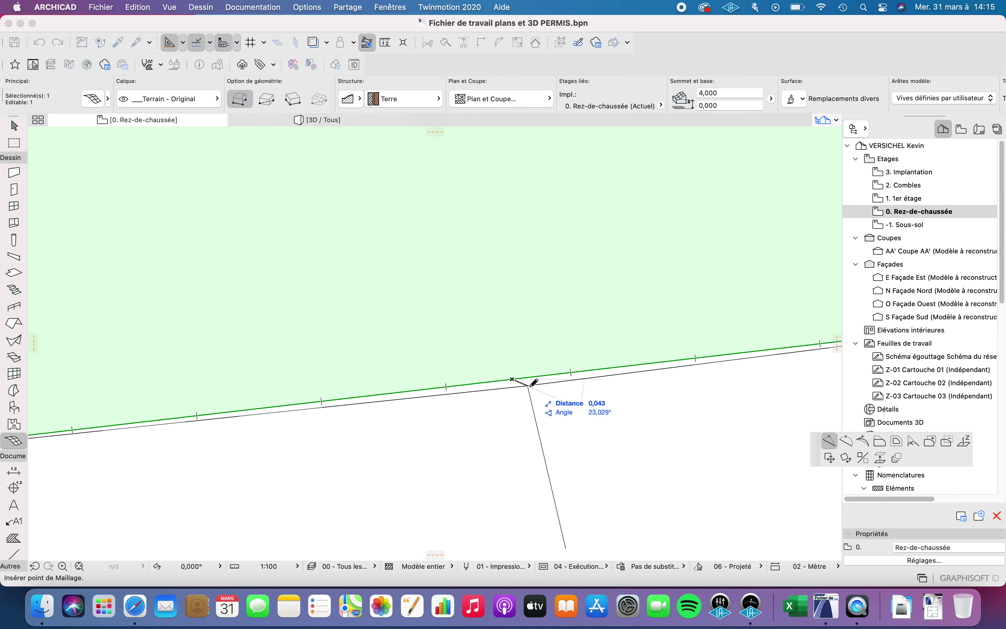
click(528, 385)
scroll(570, 356, down, 5)
middle_drag(623, 364, 368, 399)
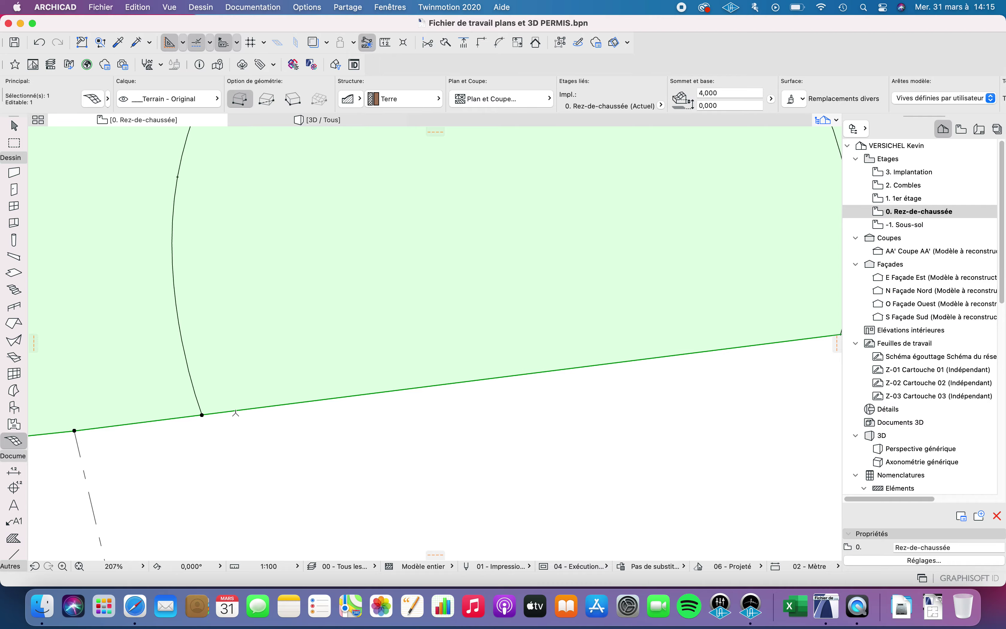
scroll(544, 417, down, 8)
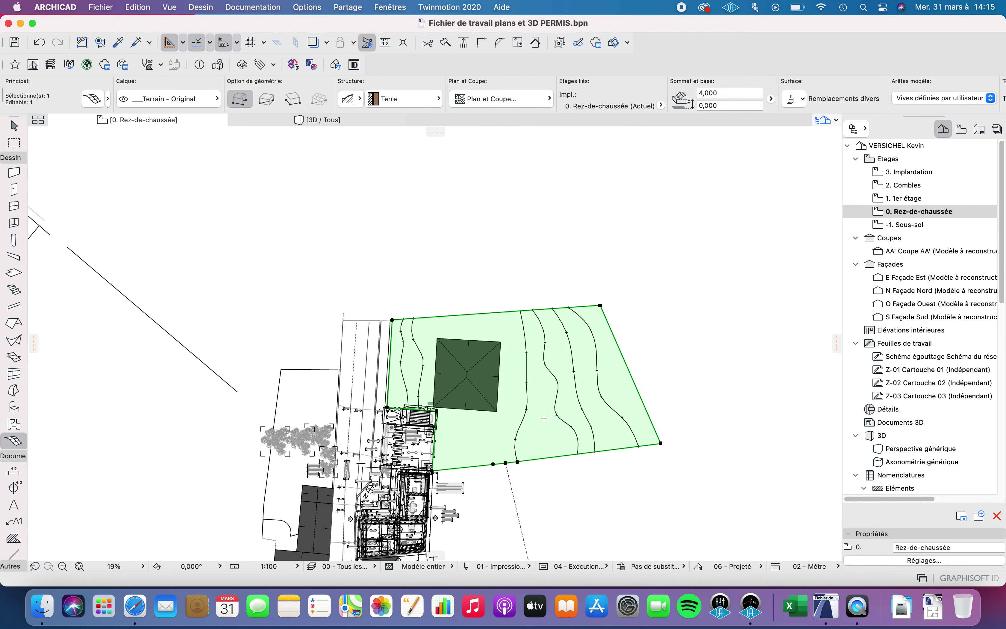
scroll(544, 417, up, 3)
key(Escape)
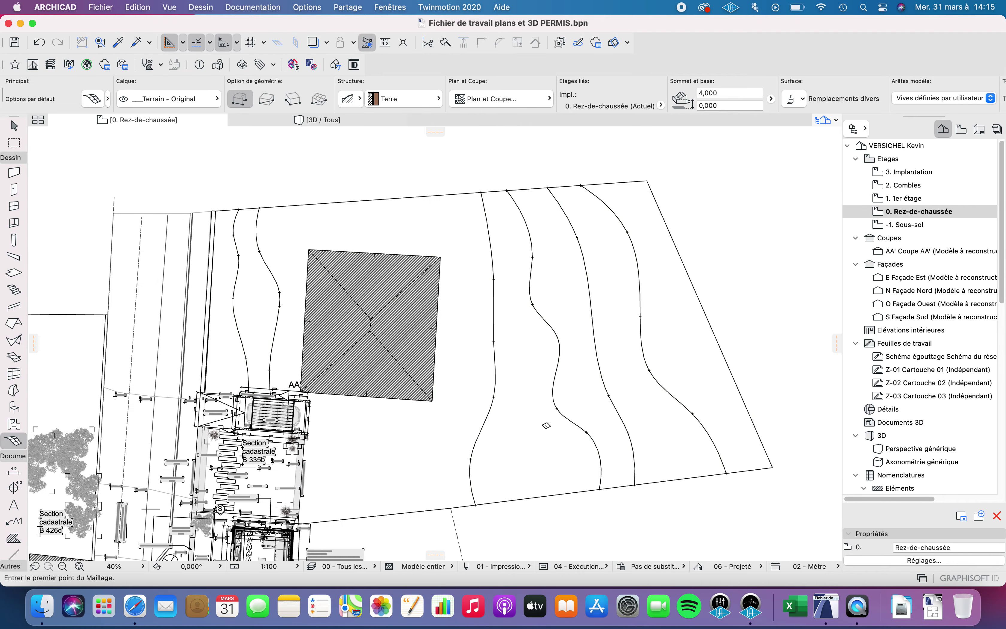
Open the 3D view and select the new terrain mesh under the neighbouring hip-roofed house
key(F3)
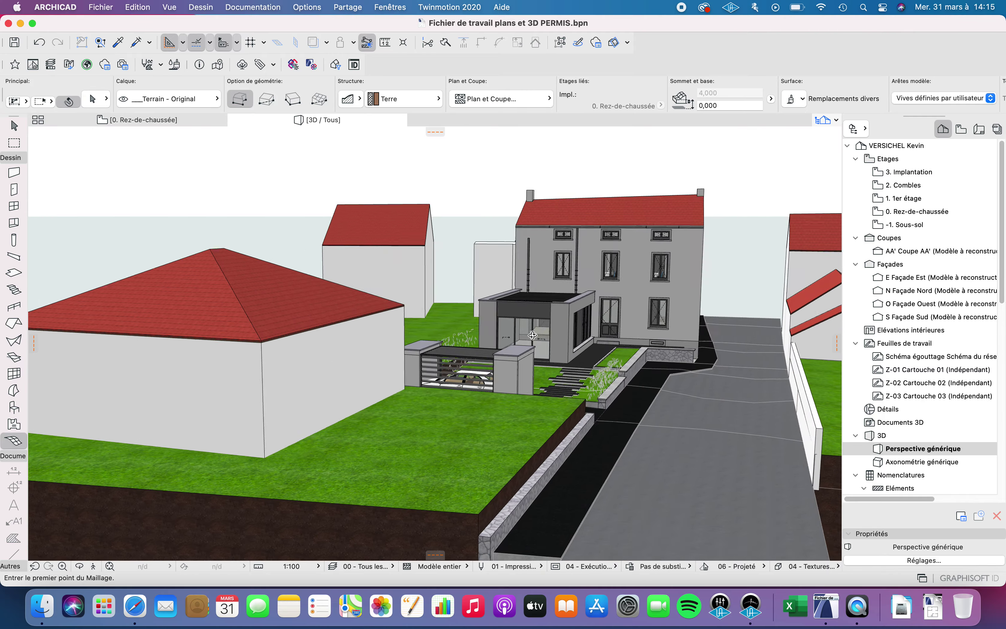
shift+middle_drag(532, 335, 136, 384)
key(Escape)
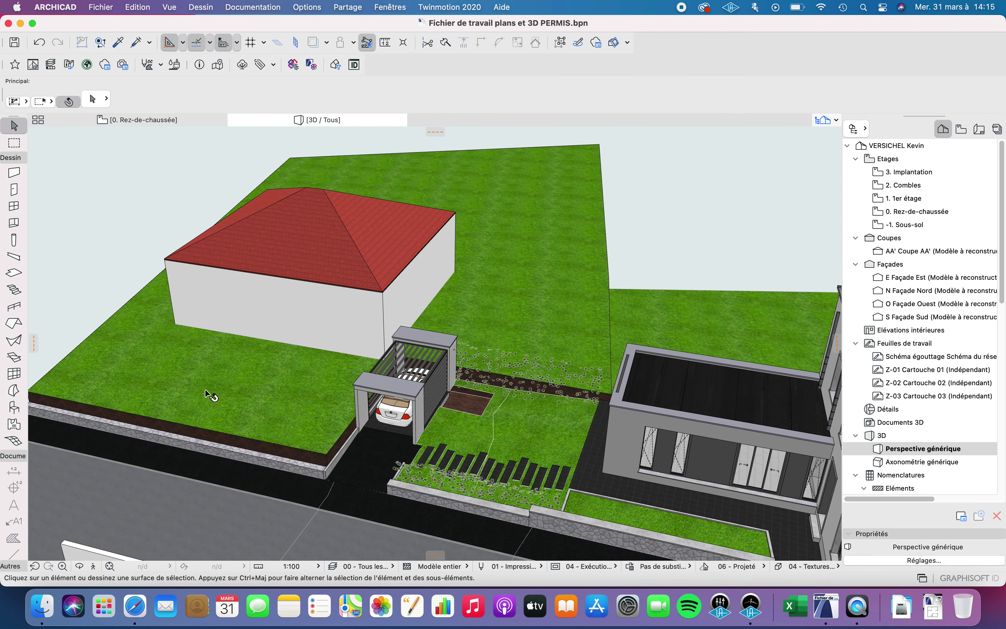
click(262, 391)
shift+middle_drag(240, 390, 296, 415)
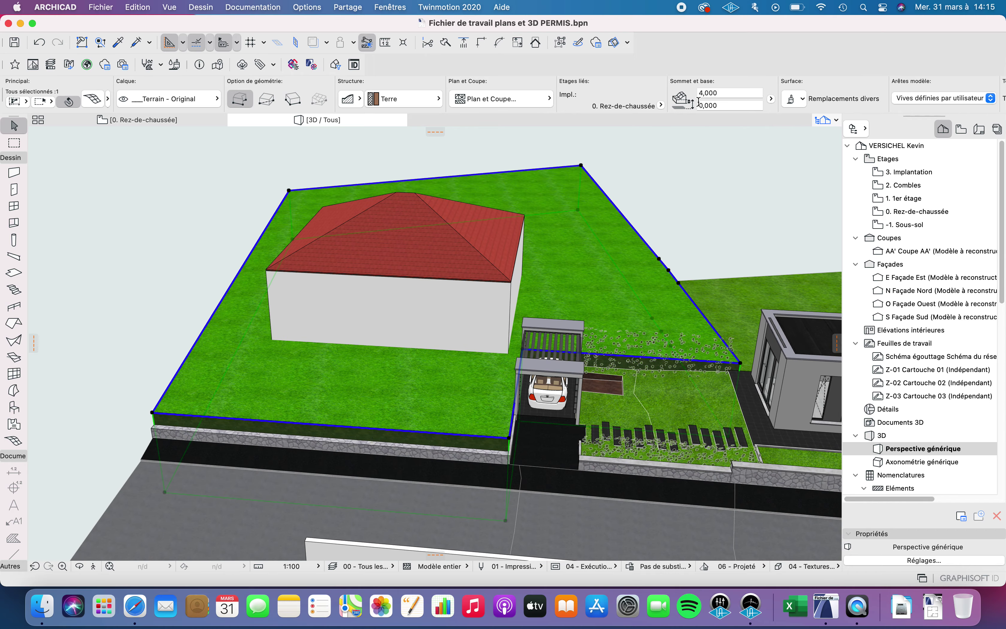
shift+middle_drag(325, 356, 224, 363)
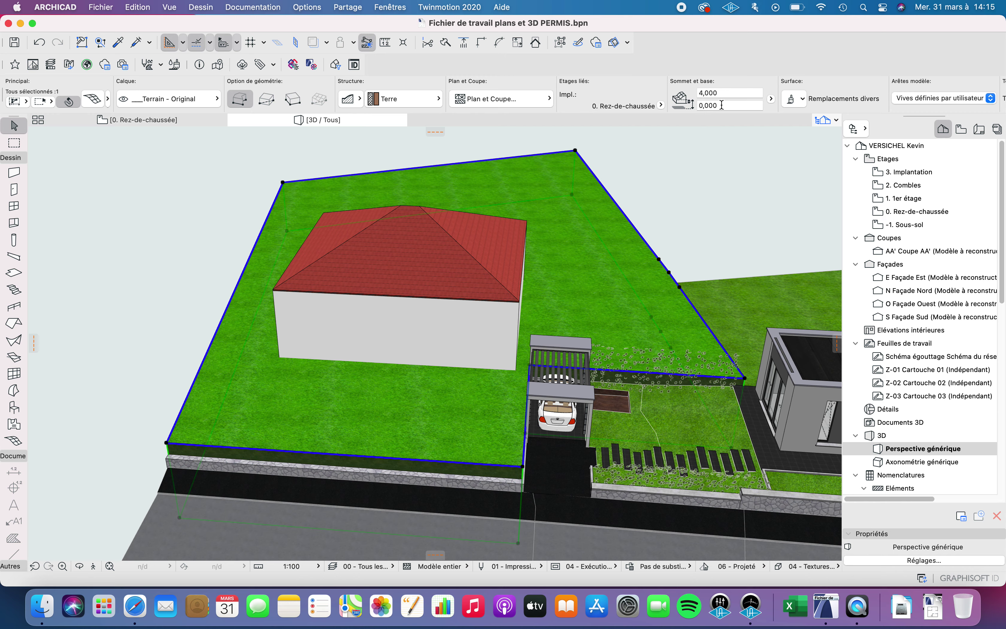
Try a terrain mesh height of 8,000 m, inspect its depth, and undo the change
drag(722, 92, 691, 95)
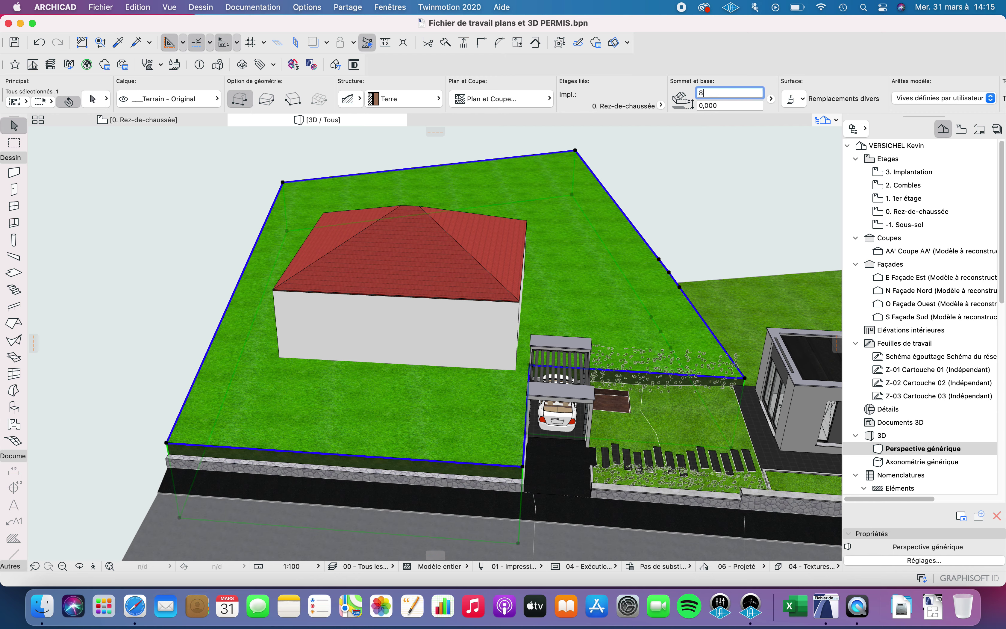
shift+middle_drag(208, 384, 507, 326)
middle_drag(501, 365, 386, 380)
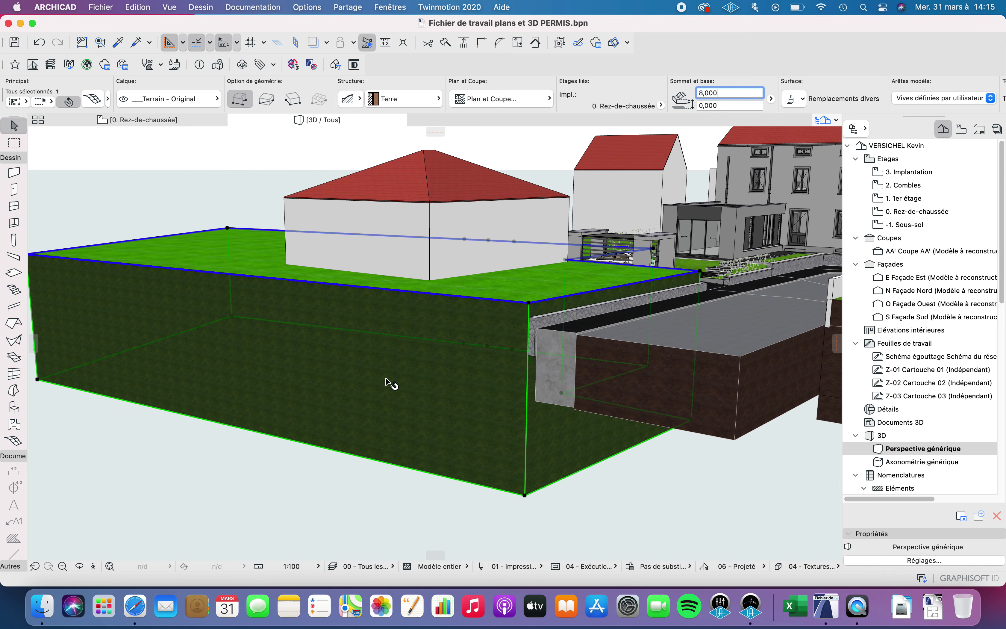
key(super+z)
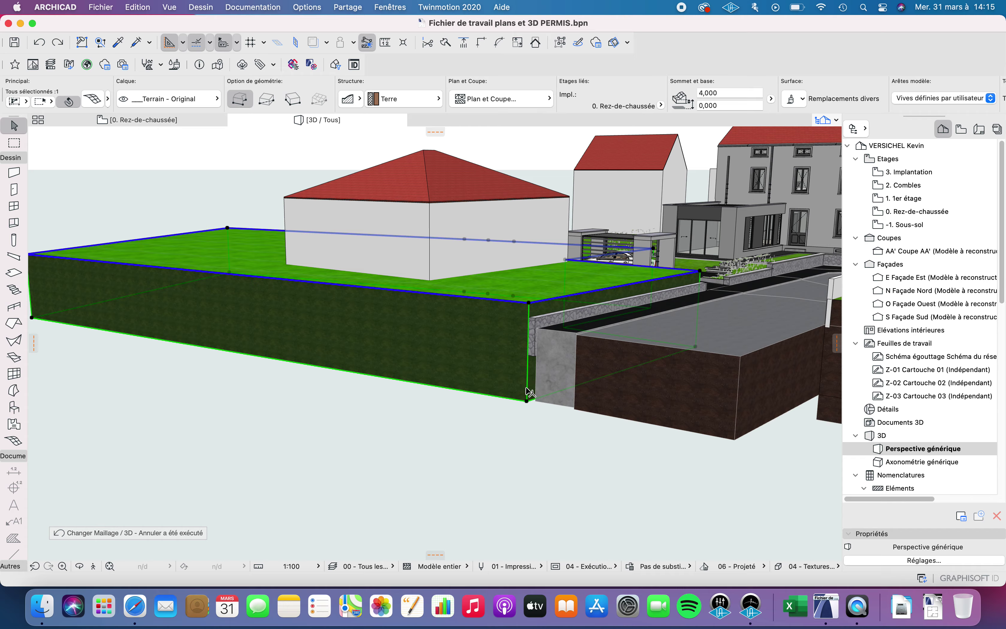
Try a terrain mesh base elevation of 2,000 m and undo the change
shift+middle_drag(527, 354, 293, 462)
scroll(490, 434, up, 3)
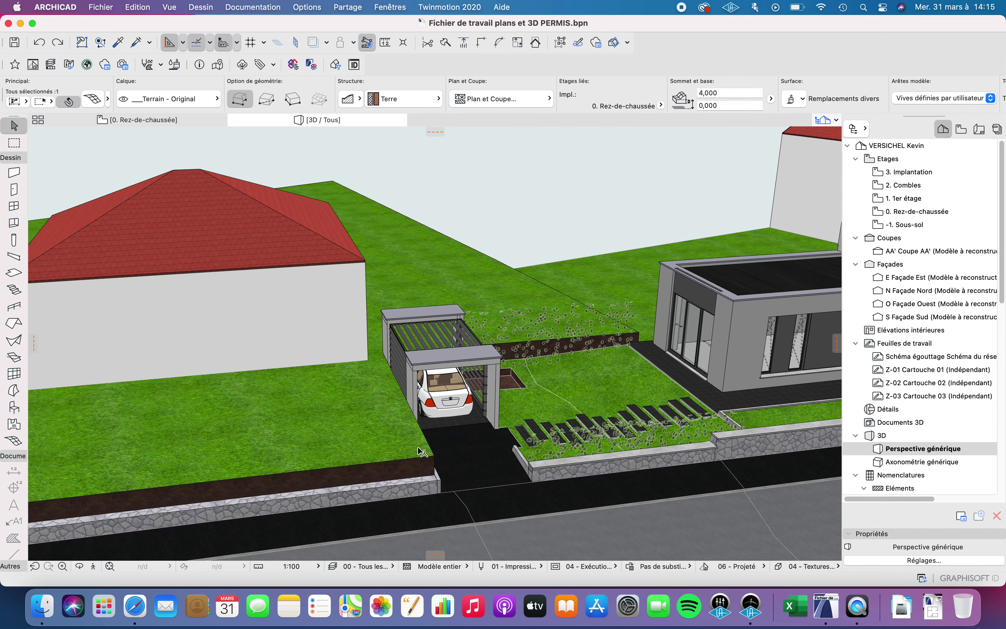
middle_drag(308, 416, 706, 205)
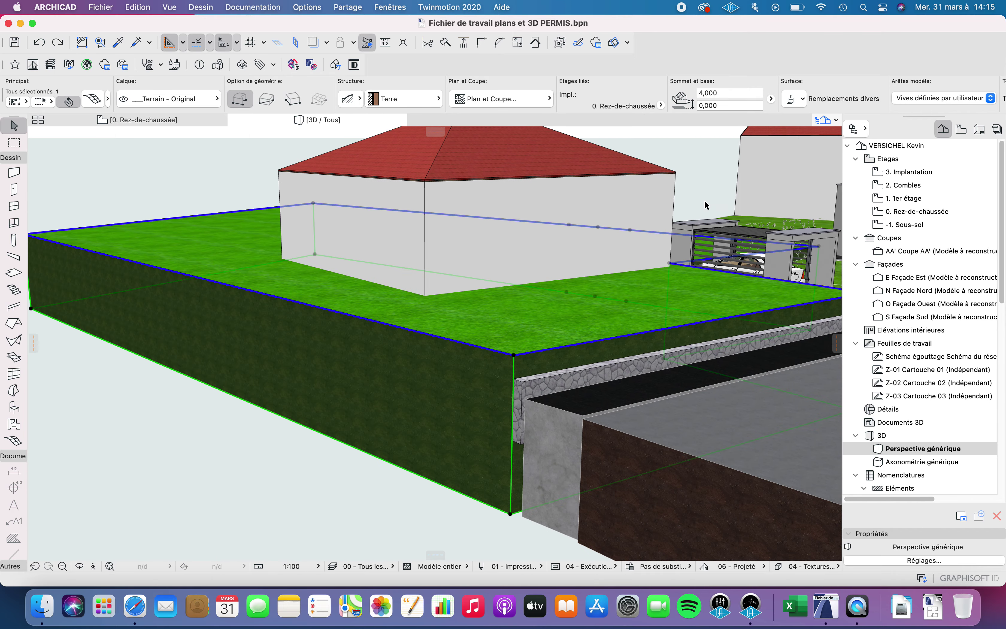
click(722, 105)
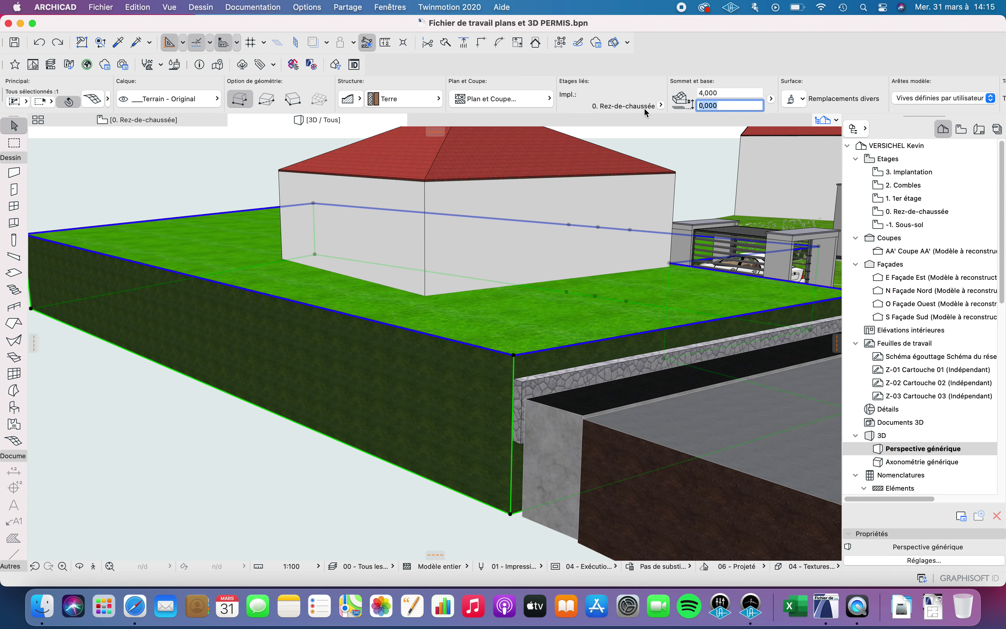
text(2)
key(Return)
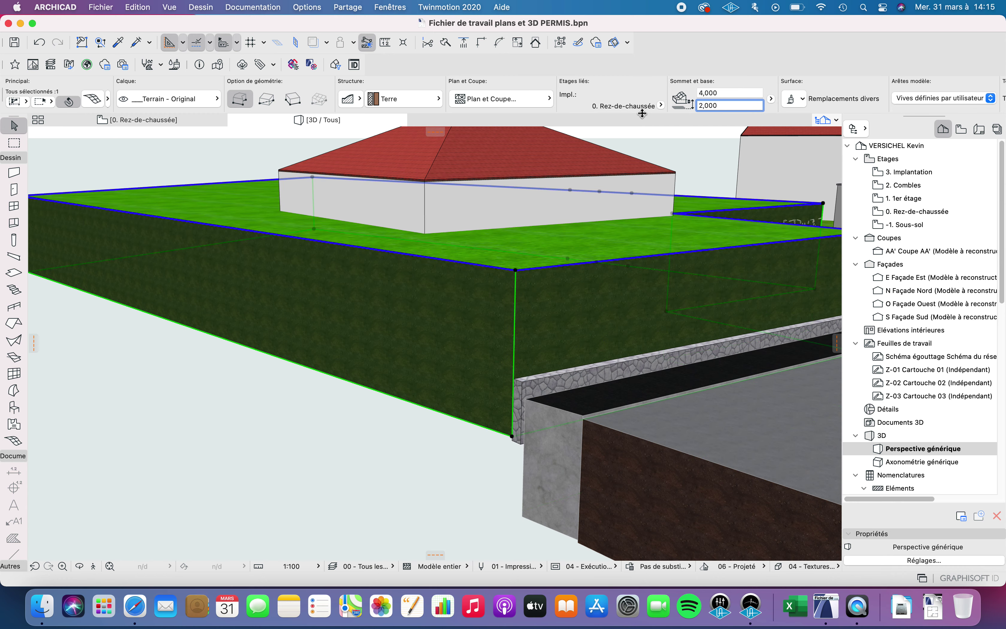
key(super+z)
middle_drag(454, 333, 439, 335)
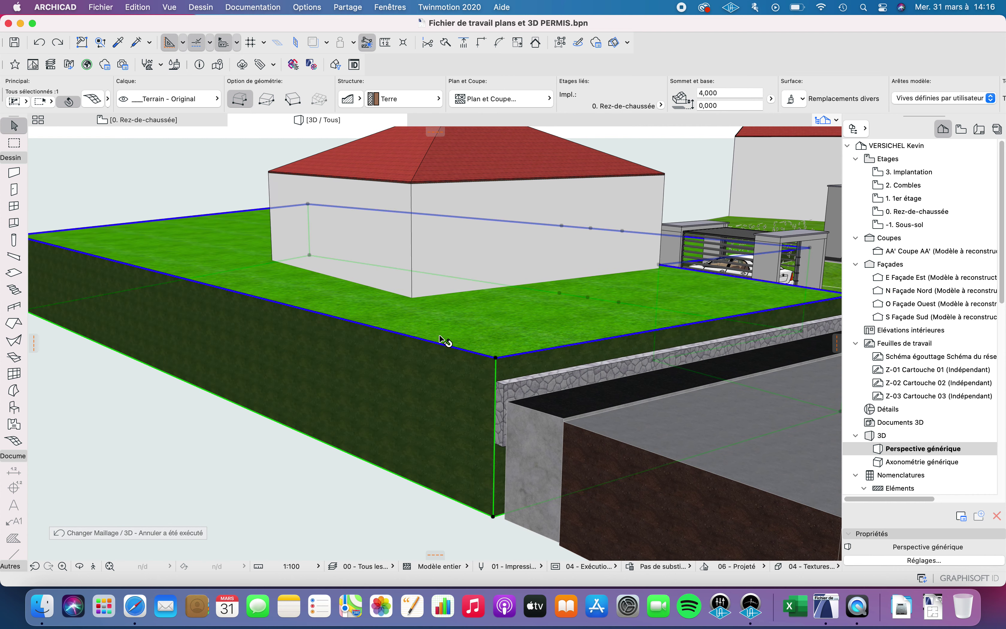
key(super+d)
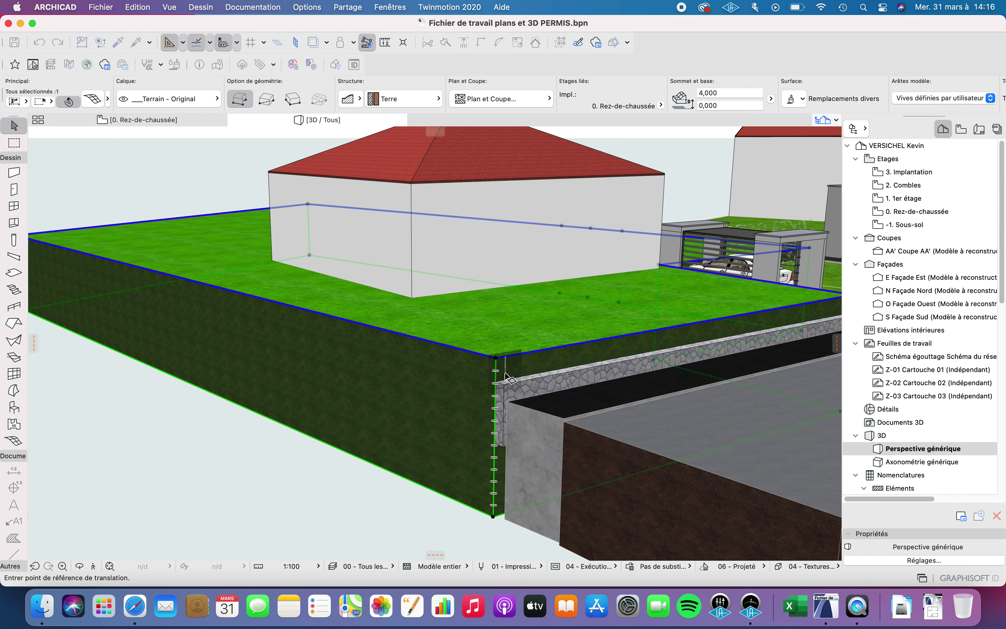
key(Escape)
key(Escape)
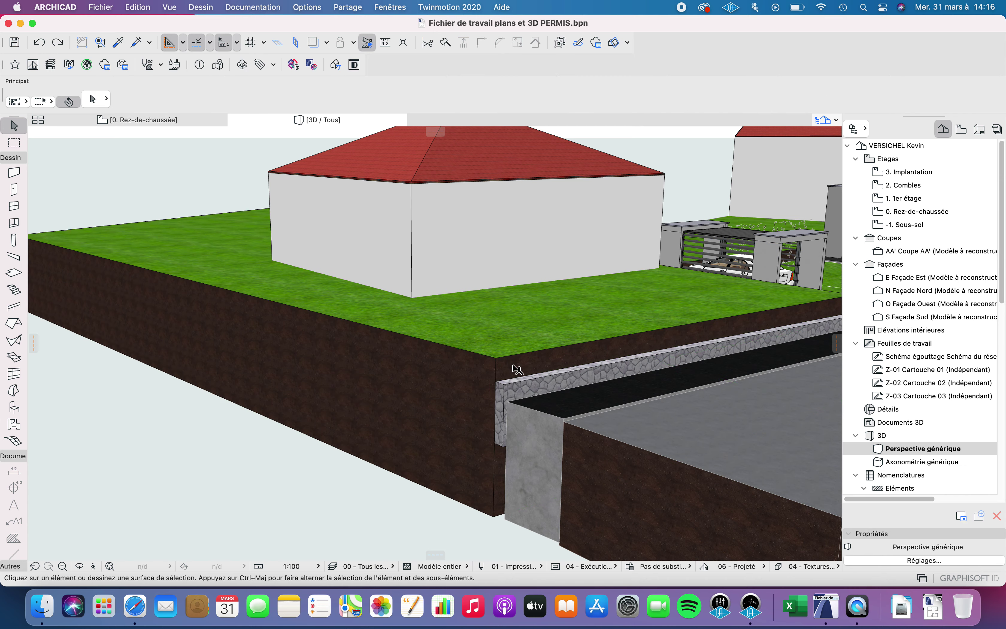
Select the terrain mesh and move it 1,050 m vertically down from its front corner, using the pavement level beside the stone wall as reference
middle_drag(514, 365, 491, 405)
click(511, 359)
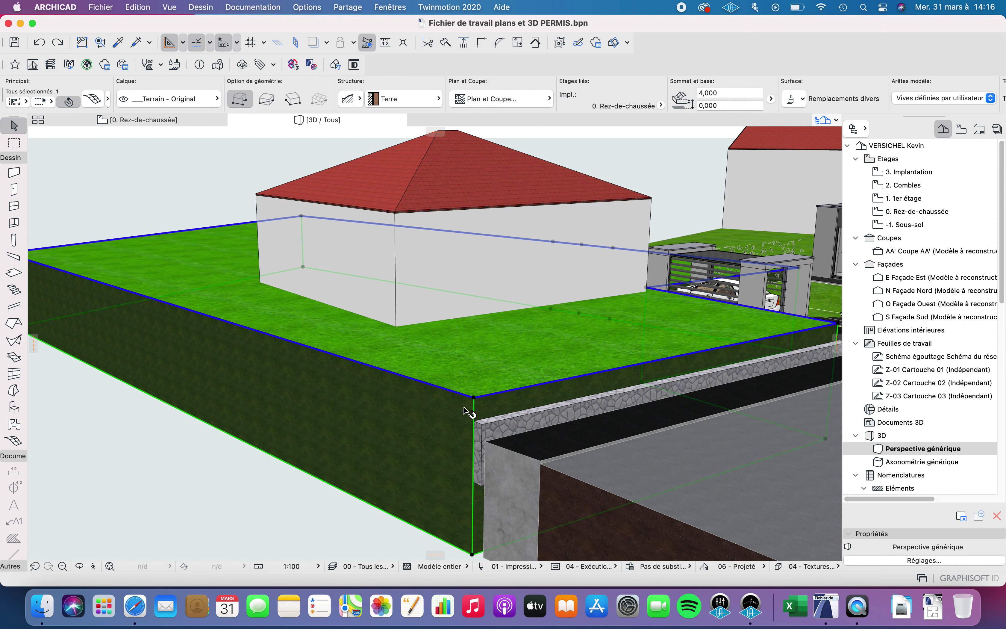
key(super+d)
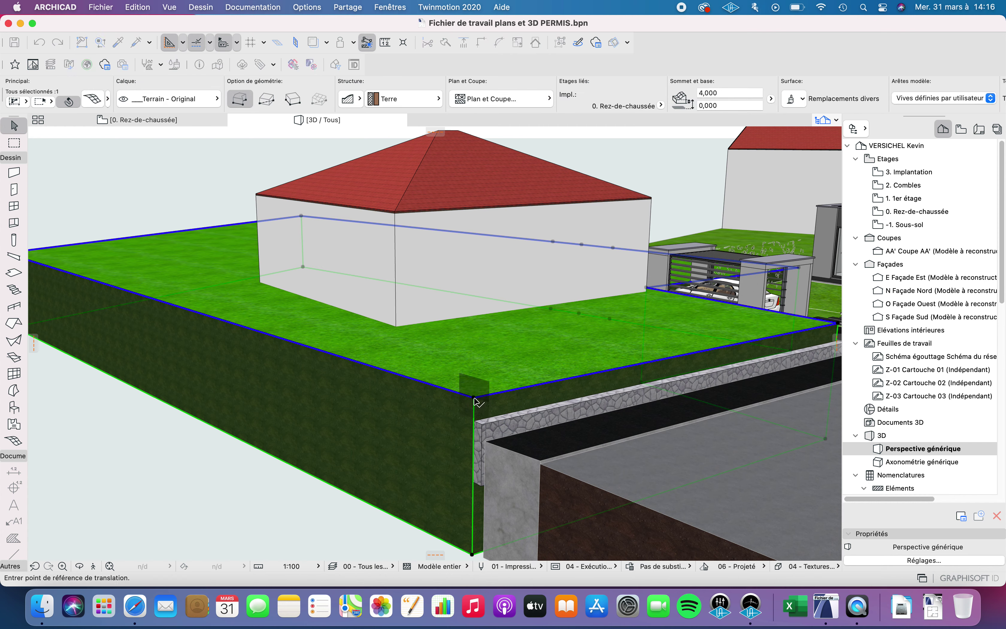
click(474, 398)
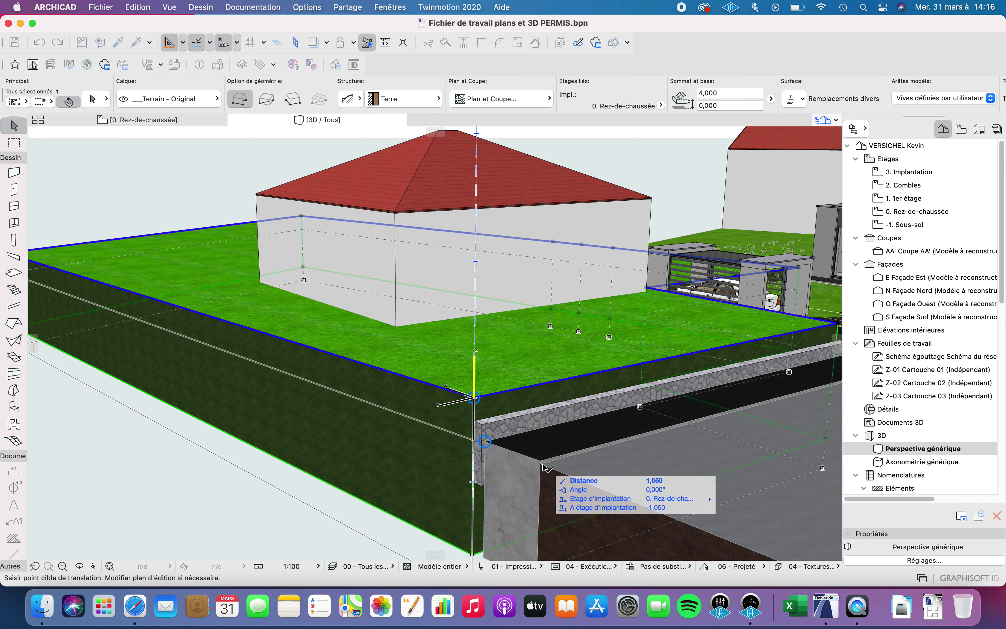
scroll(543, 468, up, 5)
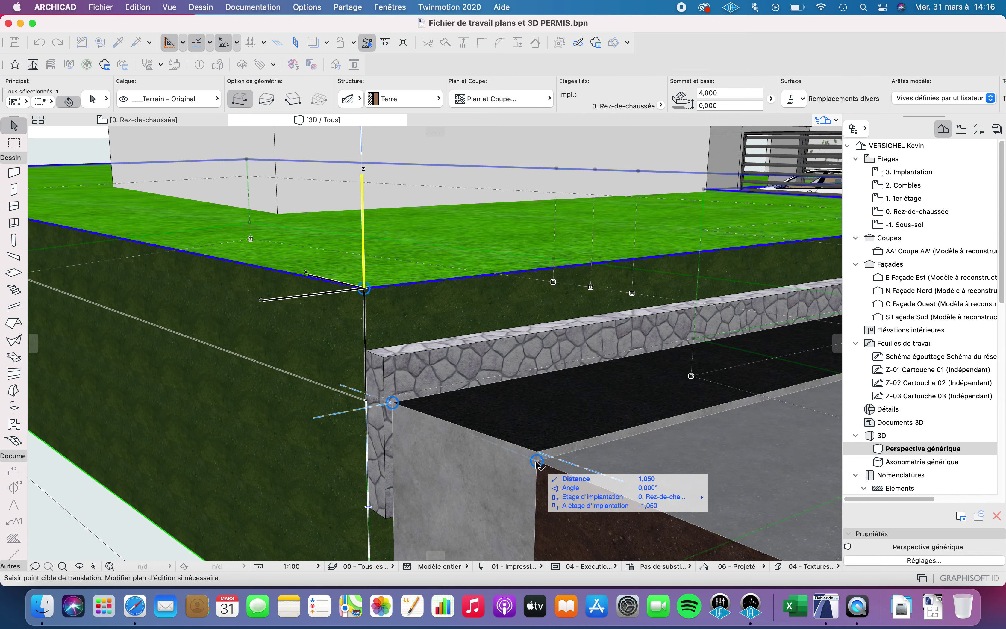
click(373, 359)
scroll(372, 351, down, 5)
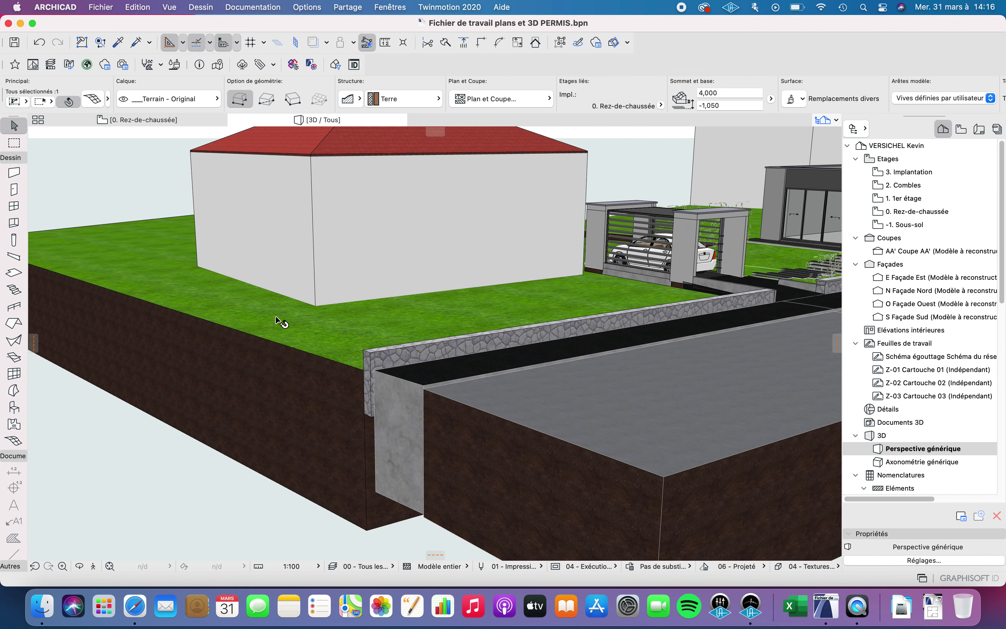
Move the terrain mesh 0,480 m vertically up from its front corner beside the stone wall
shift+middle_drag(277, 318, 309, 346)
shift+middle_drag(539, 324, 420, 370)
scroll(645, 396, up, 3)
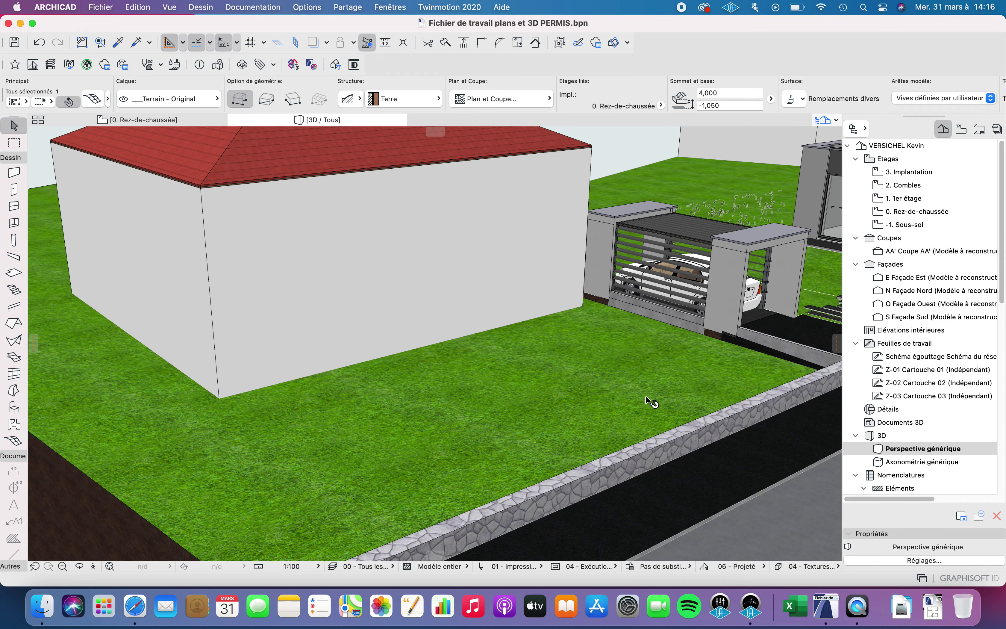
shift+middle_drag(576, 396, 497, 401)
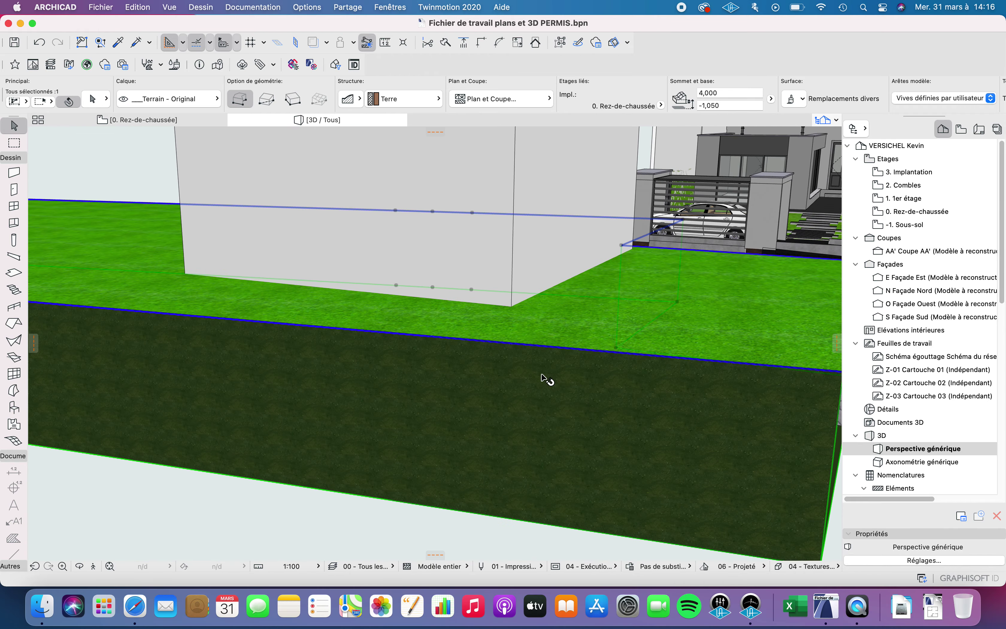
shift+middle_drag(541, 375, 483, 374)
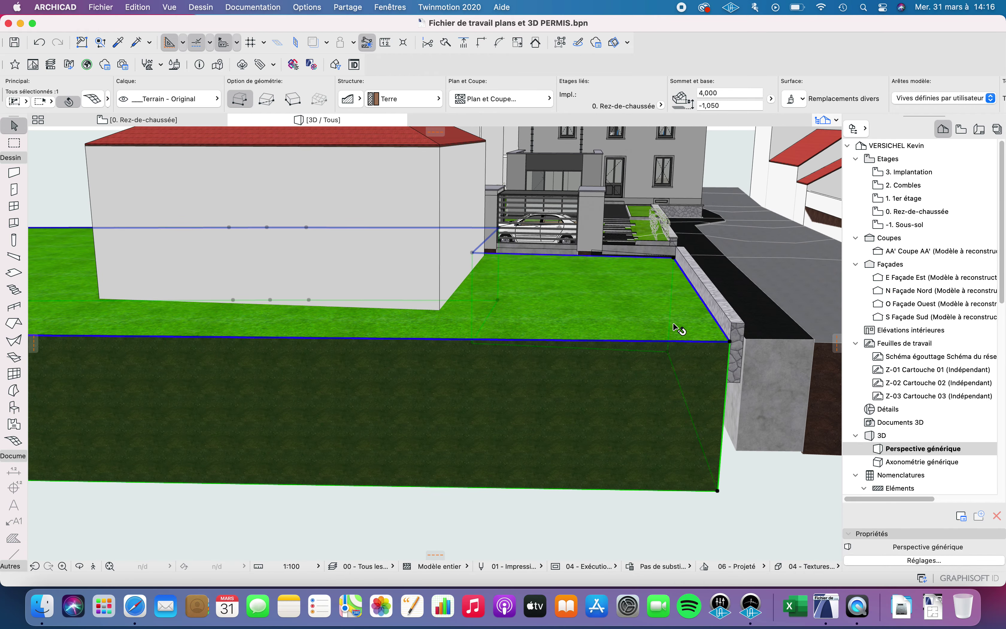
key(super+d)
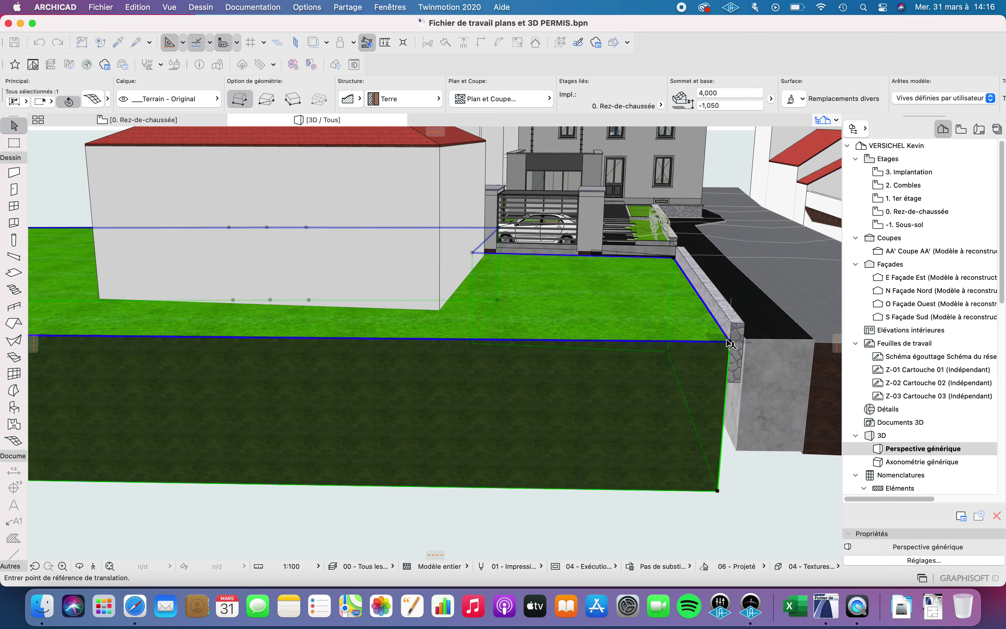
click(729, 341)
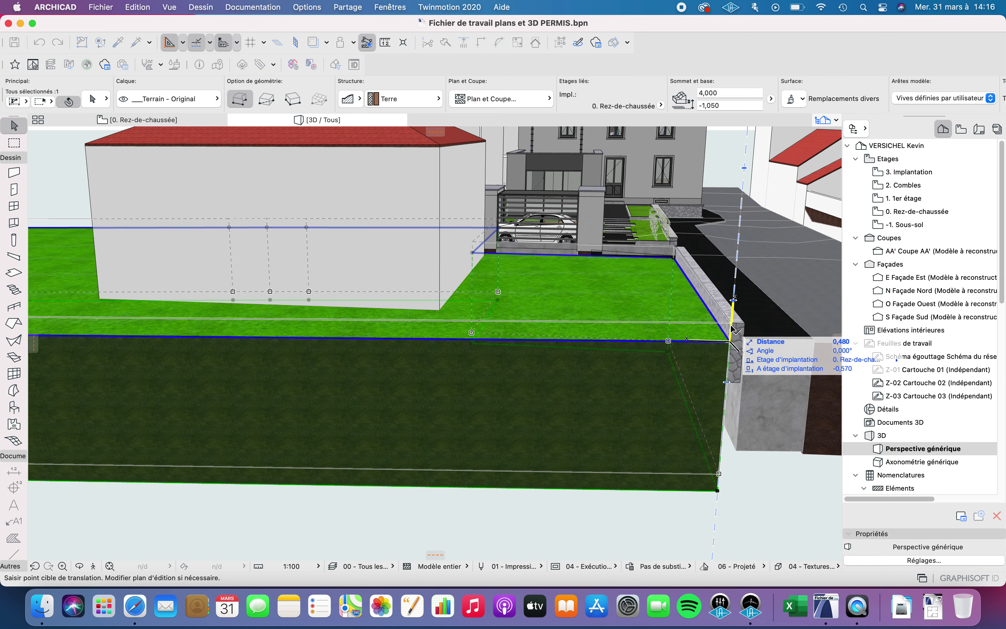
click(732, 329)
Move the terrain mesh 0,100 m vertically down from the same corner beside the stone wall, then deselect it
scroll(740, 345, up, 5)
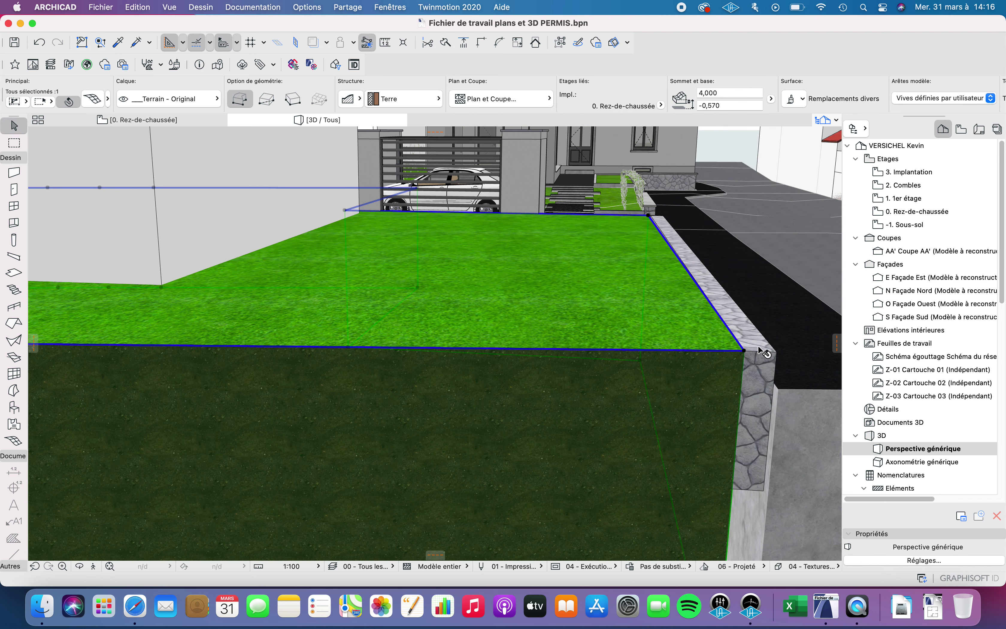
key(super+d)
click(744, 350)
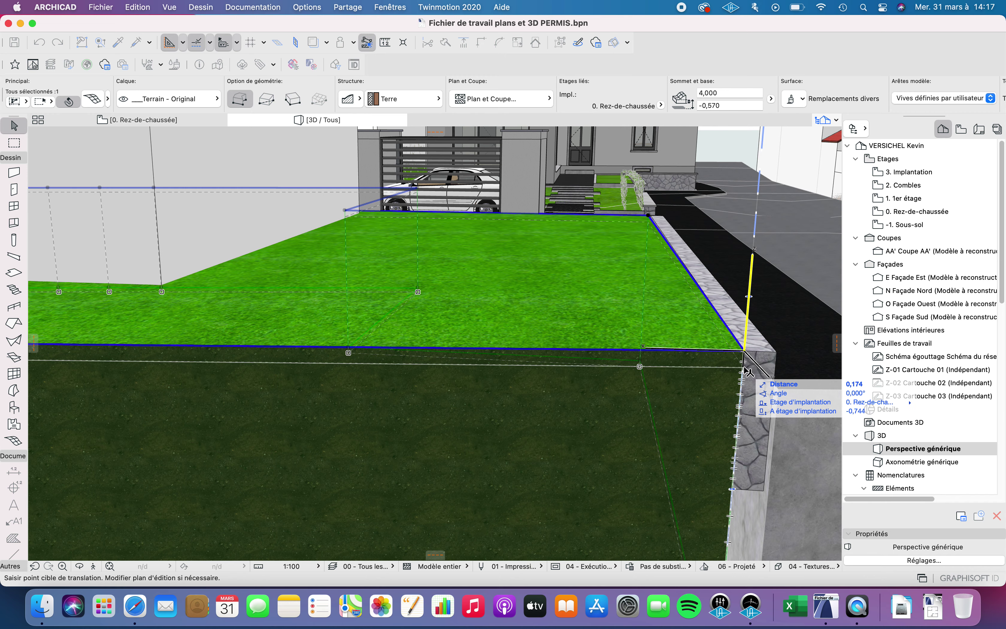
key(Tab)
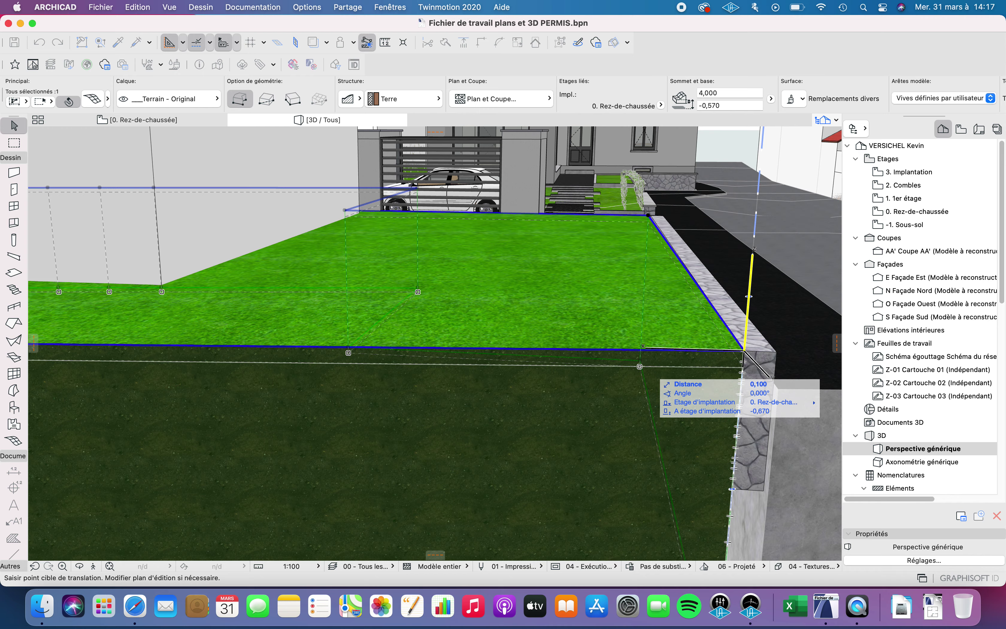
key(Return)
key(Escape)
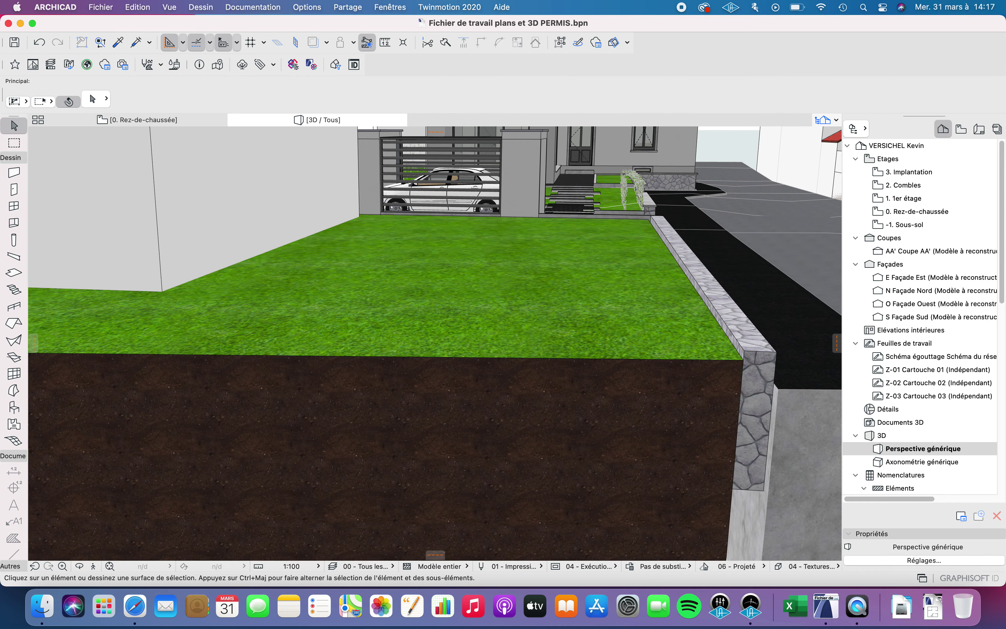
Open the Rez-de-chaussée floor plan and select the terrain mesh surrounding the hip-roofed house
shift+middle_drag(499, 299, 407, 302)
shift+middle_drag(540, 320, 512, 362)
click(139, 120)
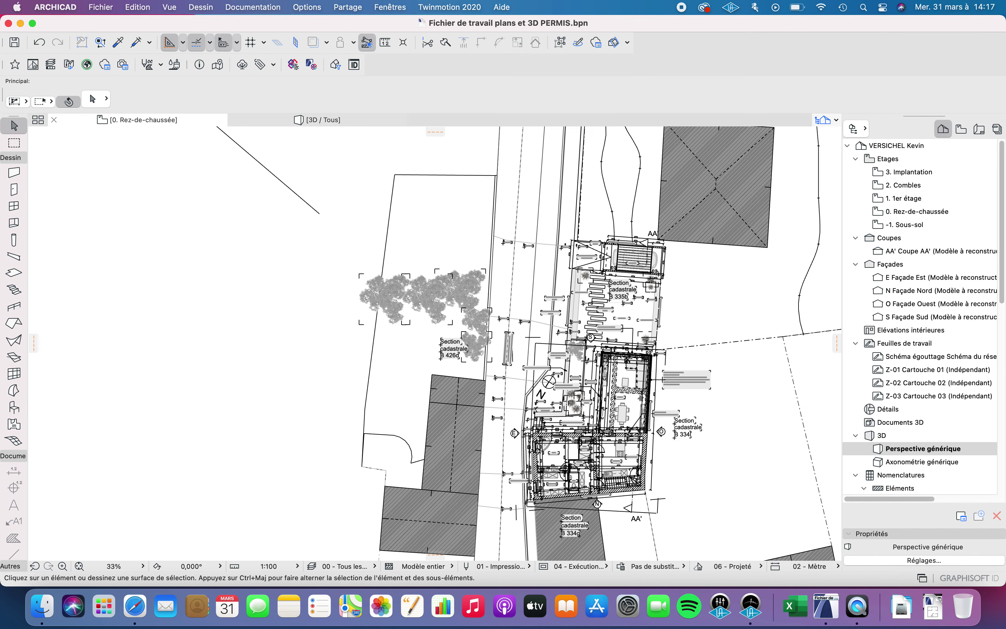
middle_drag(457, 332, 483, 313)
click(482, 312)
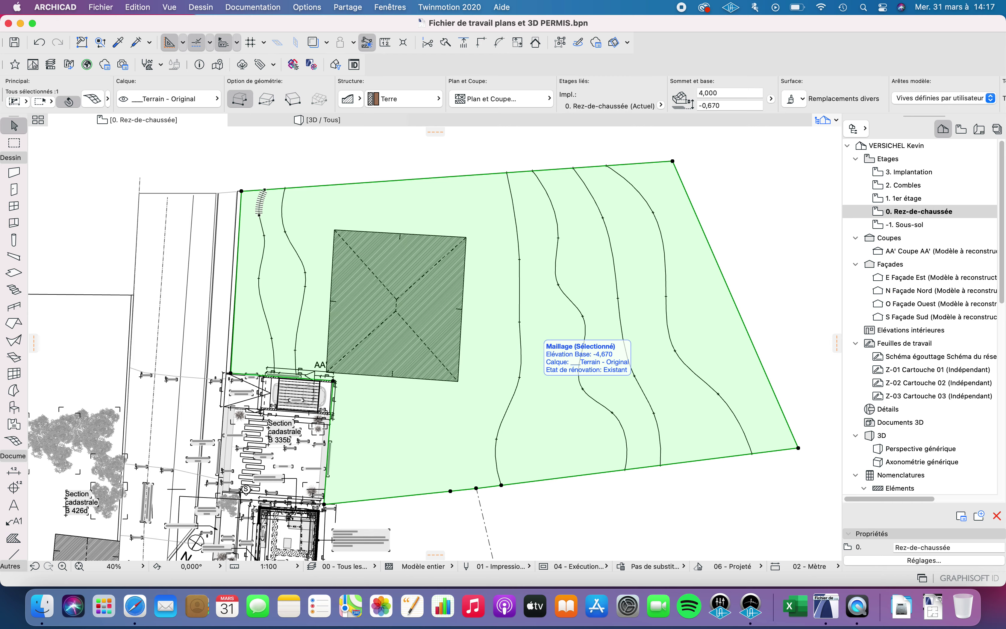
Examine the NIV spot levels of parcel B 335b and the contour lines across the neighbouring terrain mesh in plan
mouse_move(540, 335)
middle_down()
mouse_move(528, 355)
mouse_move(529, 344)
middle_up()
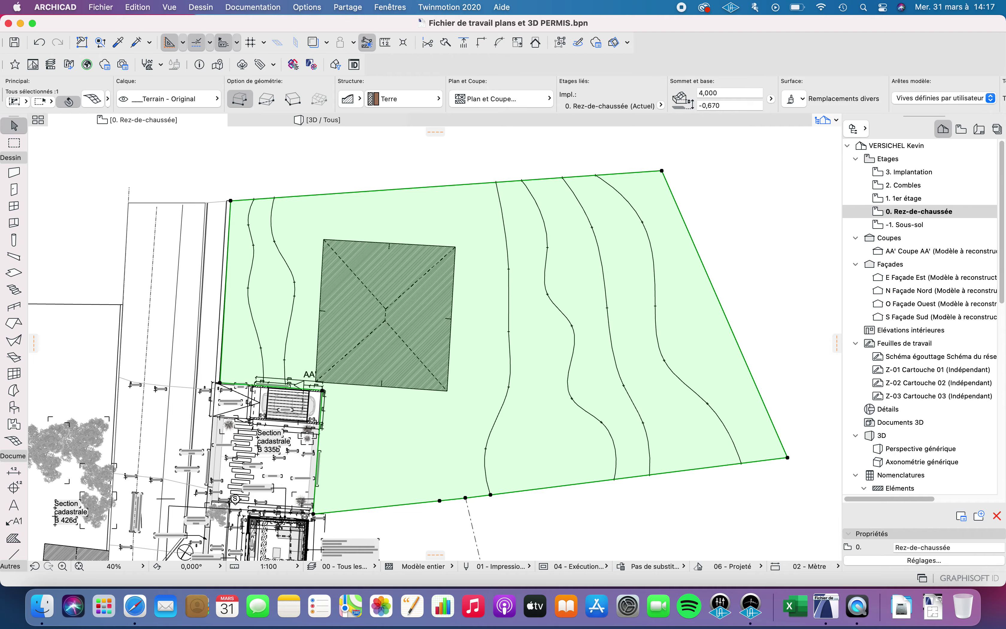
scroll(225, 515, up, 10)
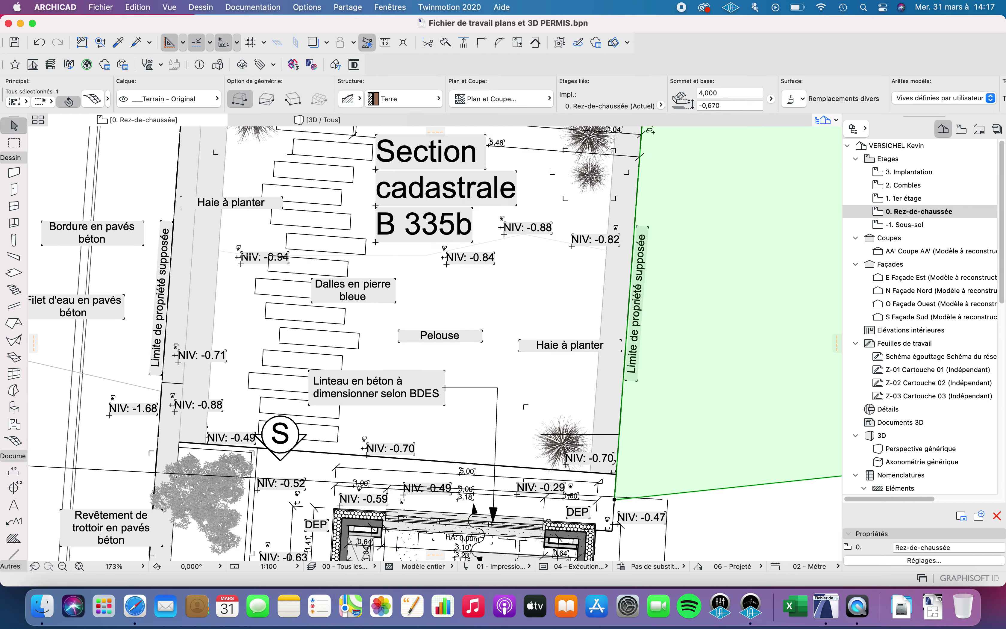
scroll(510, 262, down, 6)
middle_drag(510, 262, 509, 284)
scroll(515, 275, up, 6)
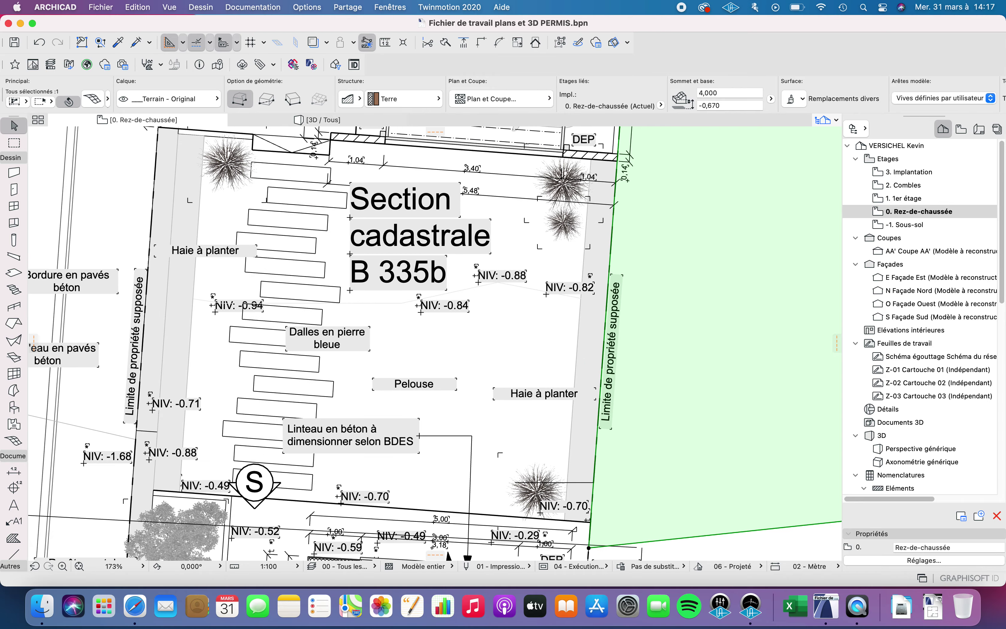
scroll(203, 472, down, 8)
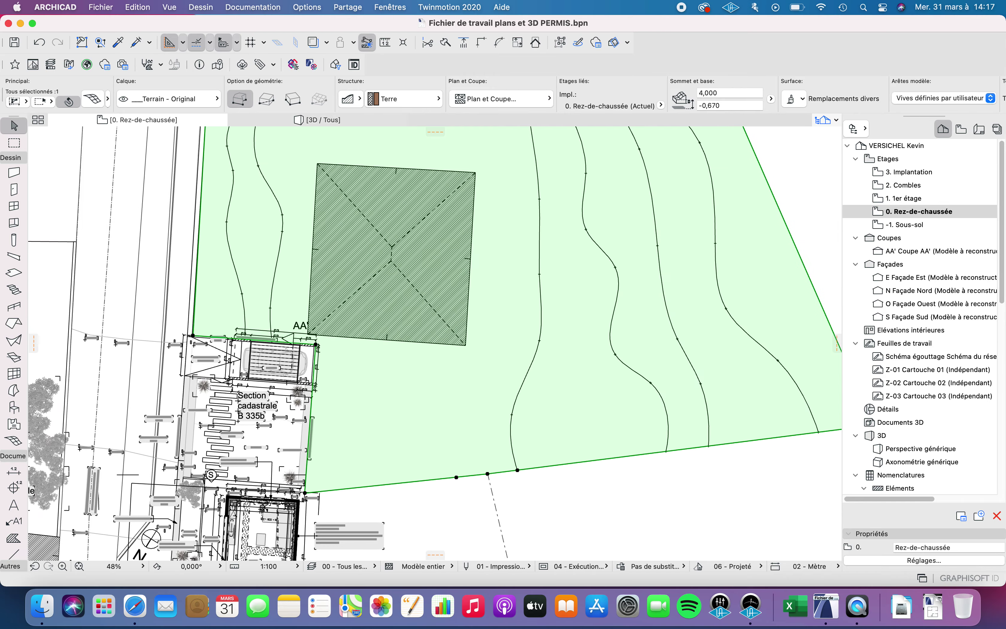
middle_drag(204, 472, 161, 553)
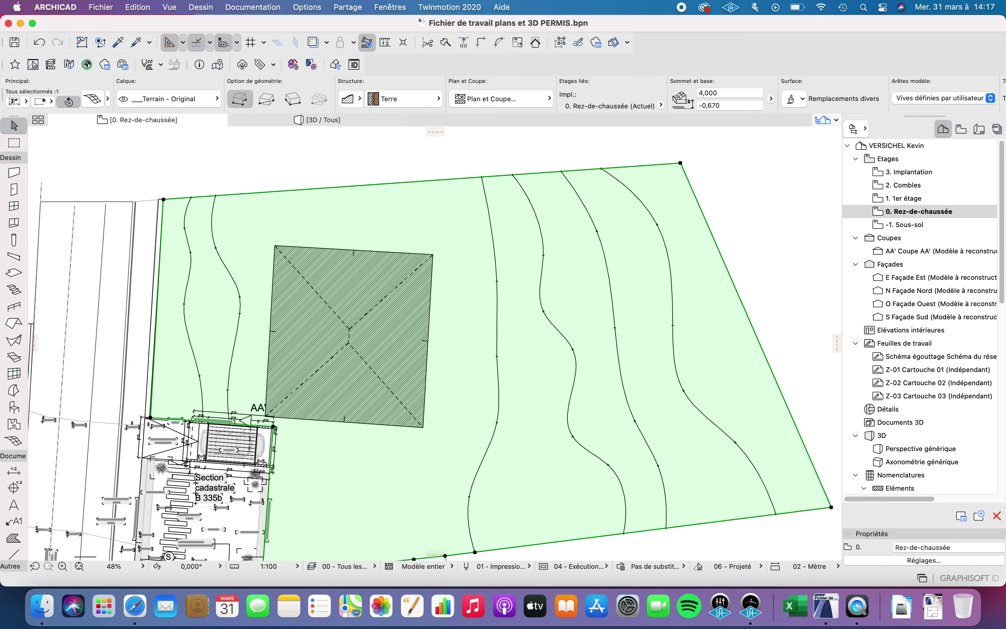
Reselect the terrain mesh and add mesh points along the nearest contour line behind the house, using Raccord aux arêtes utilisateur
key(Escape)
click(465, 357)
middle_drag(466, 358, 459, 333)
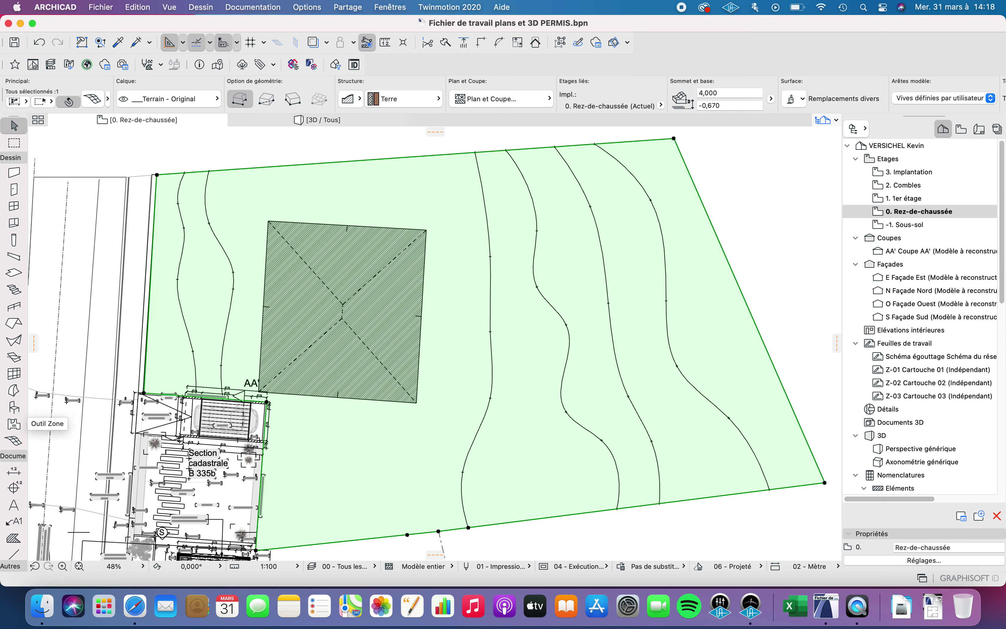
click(14, 440)
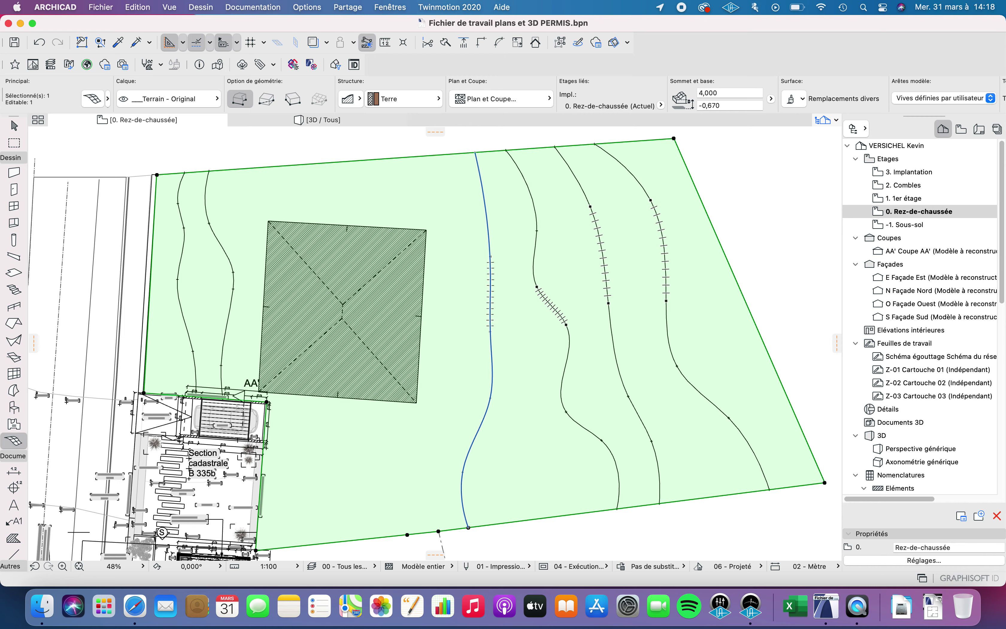
click(490, 294)
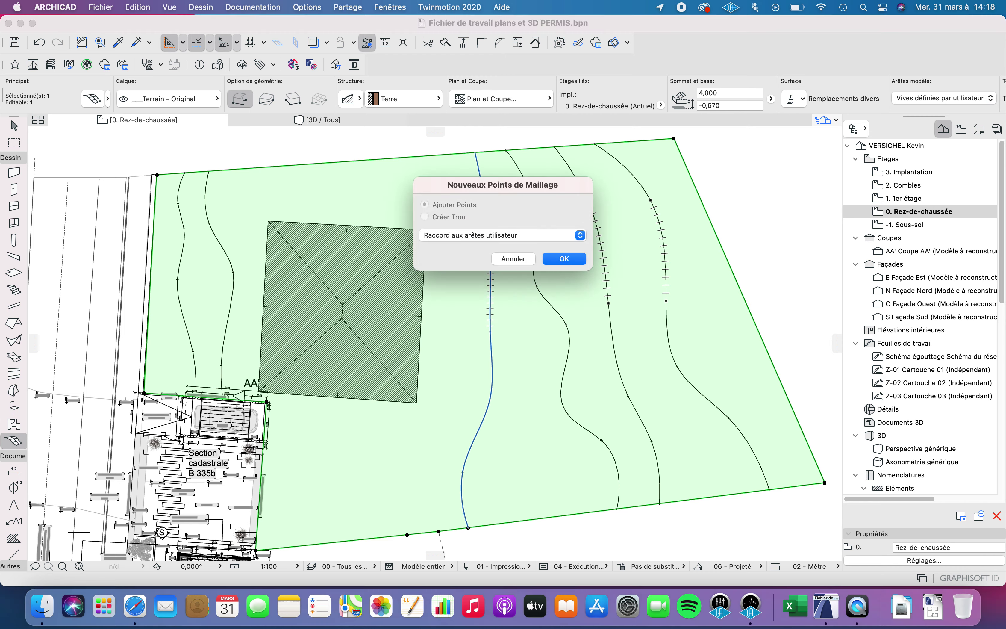
key(Return)
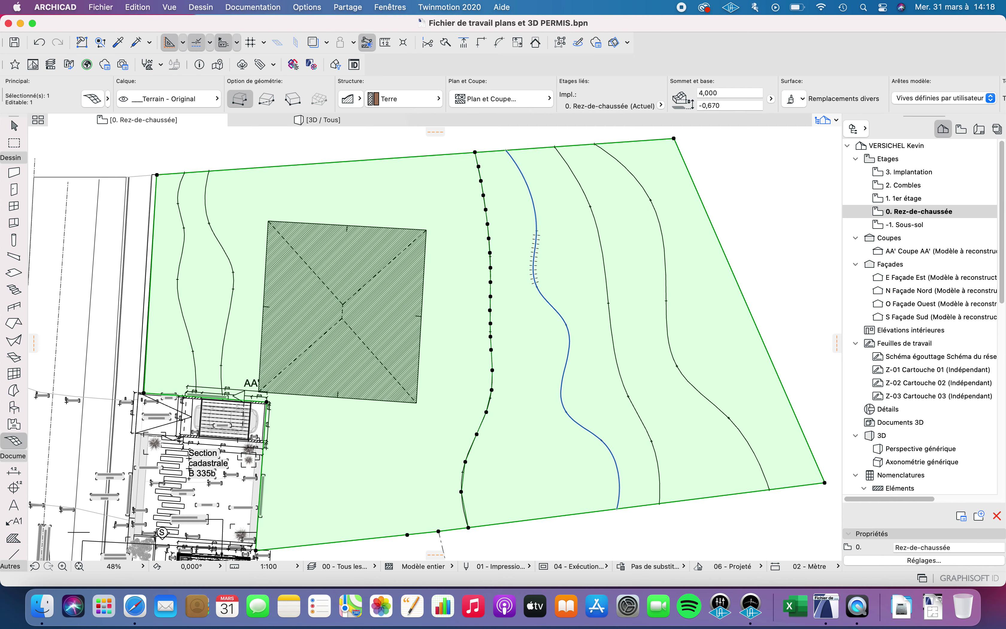
Add mesh points along the three remaining contour lines behind the house, using Raccord aux arêtes utilisateur
click(534, 258)
click(540, 235)
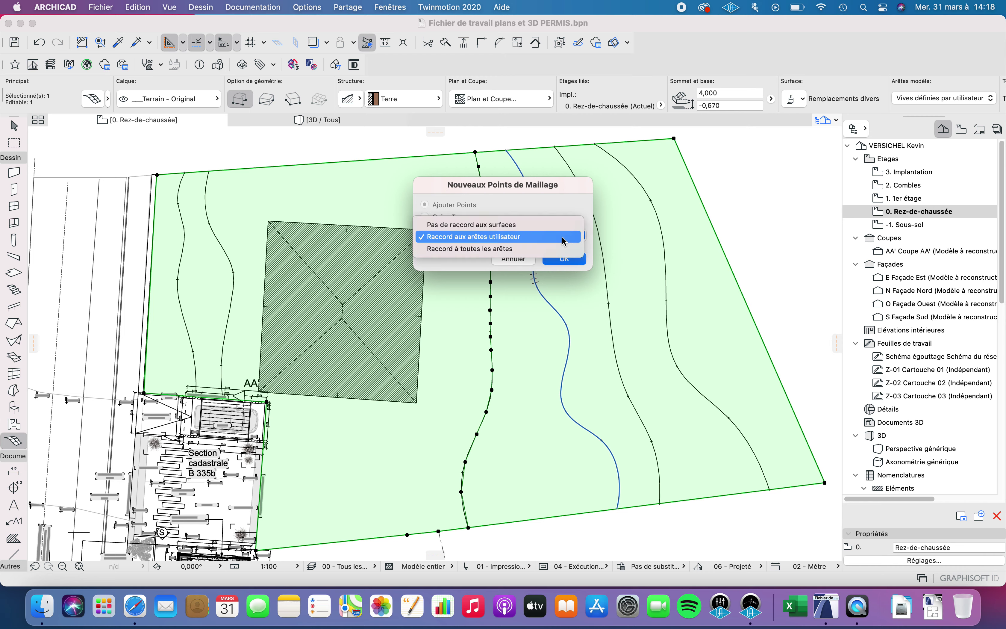
click(533, 238)
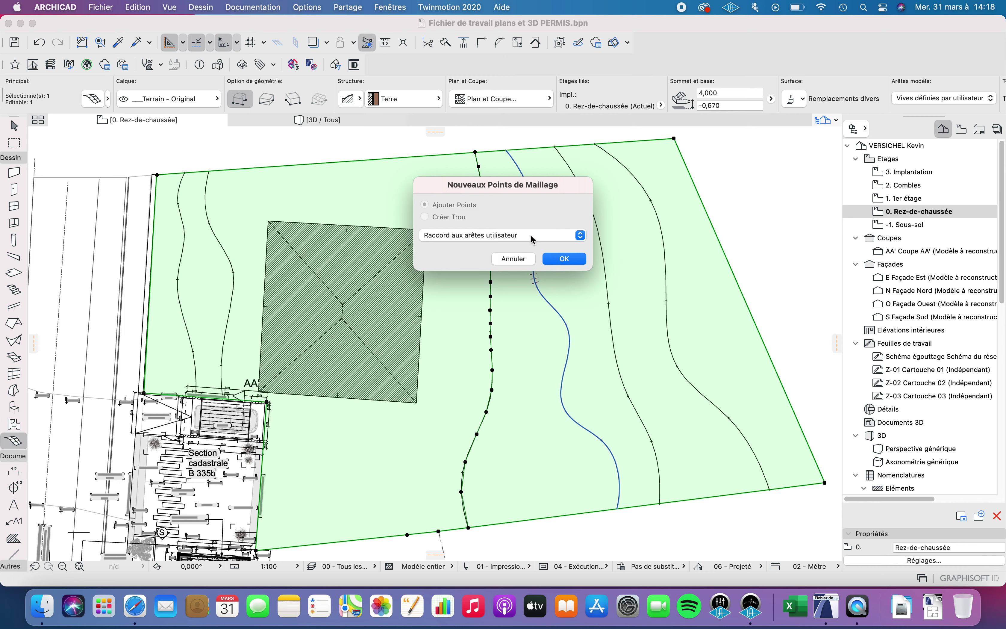
click(556, 260)
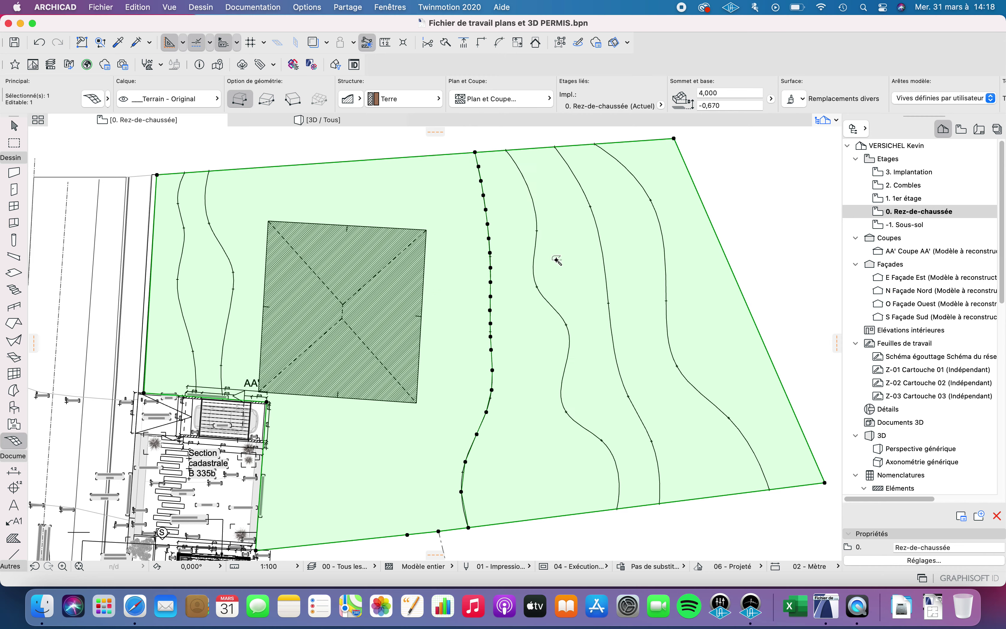
click(606, 286)
click(572, 266)
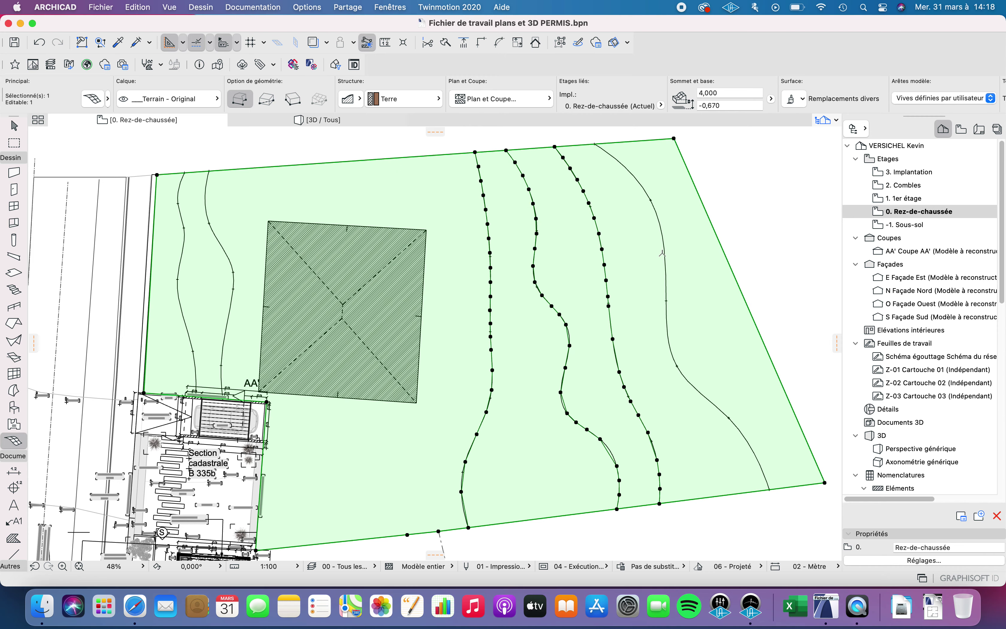
click(666, 278)
click(578, 264)
Add mesh points along the two contour lines between the house and the street with Raccord aux arêtes utilisateur, then deselect the mesh
scroll(365, 353, left, 5)
click(355, 291)
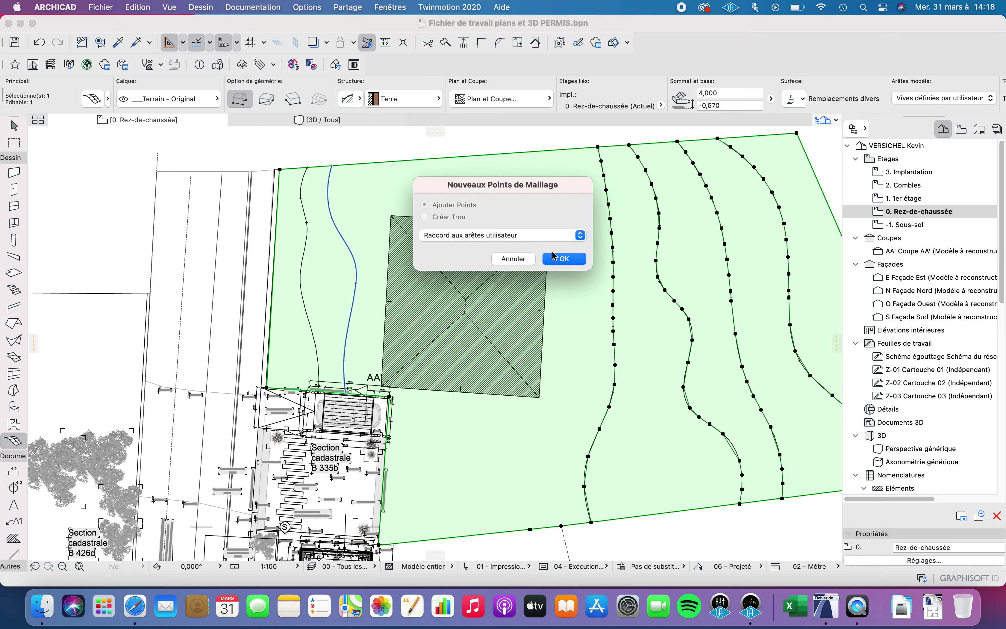
click(557, 258)
click(301, 278)
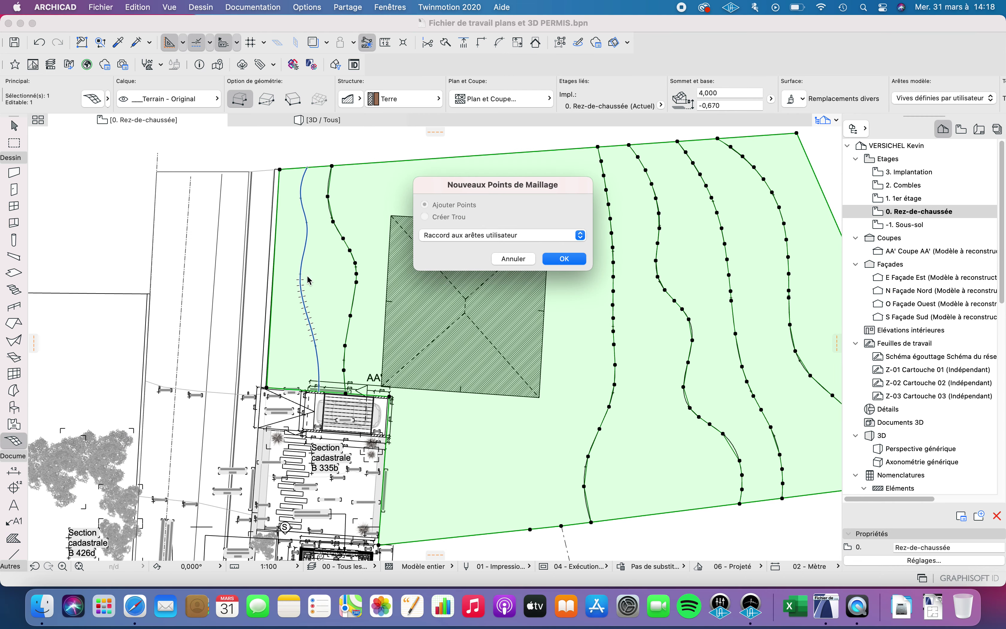
click(576, 260)
scroll(447, 319, right, 5)
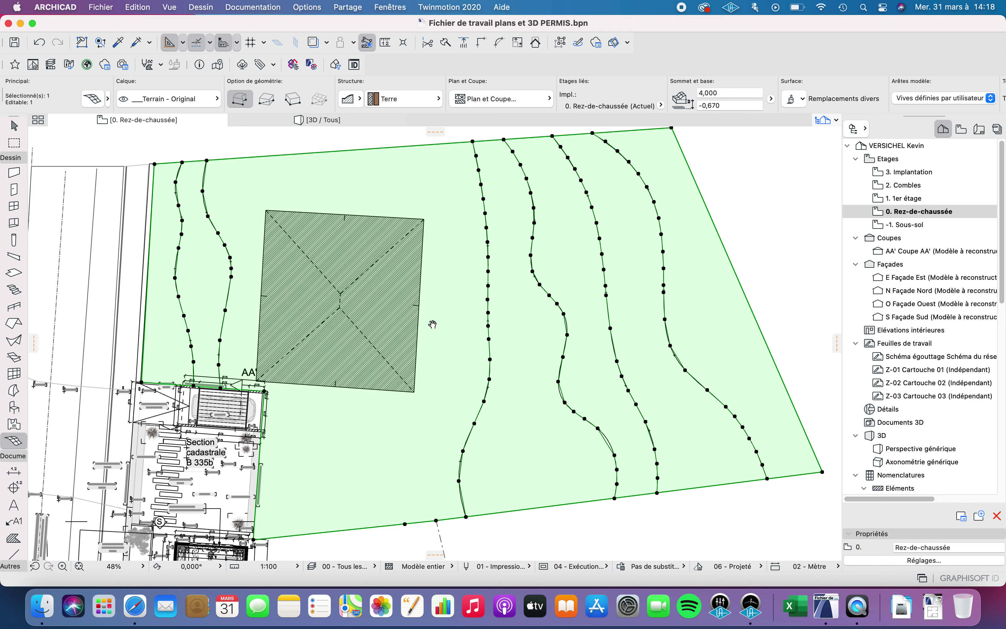
scroll(420, 378, down, 1)
key(Escape)
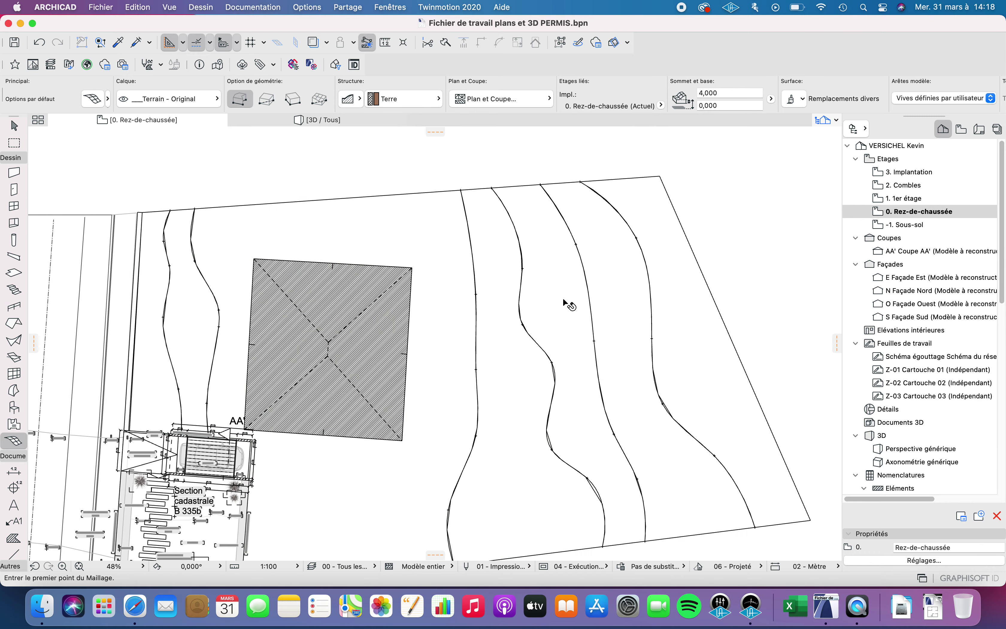
Open the 3D view, select the terrain mesh and examine its contour points on both sides of the hip-roofed house
key(F3)
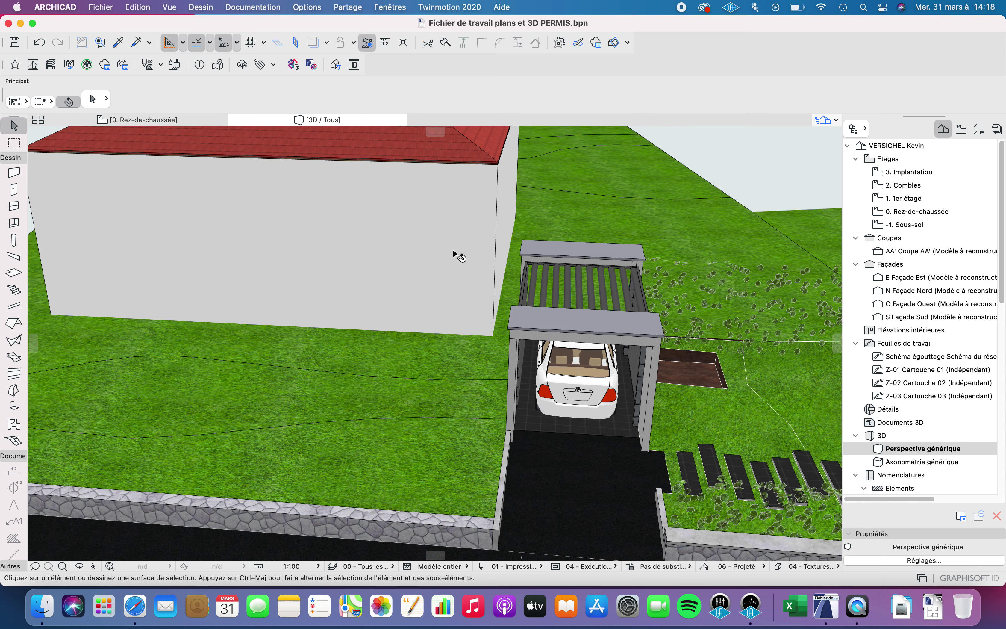
middle_drag(339, 327, 615, 303)
click(441, 362)
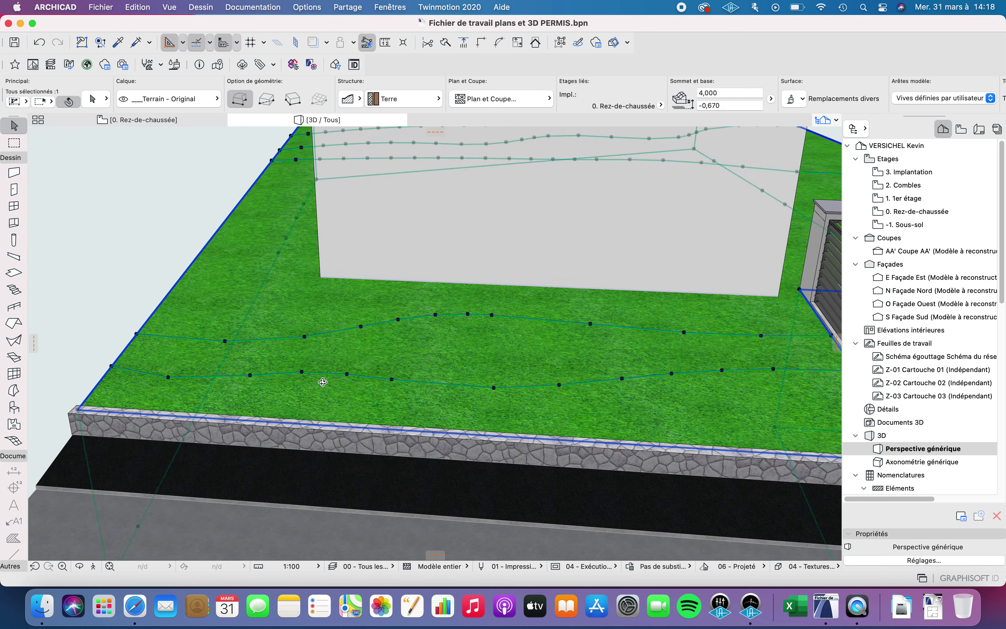
mouse_move(323, 382)
shift+middle_down()
mouse_move(508, 371)
mouse_move(748, 396)
mouse_move(789, 418)
mouse_move(860, 388)
mouse_move(638, 391)
mouse_move(631, 405)
shift+middle_up()
middle_drag(470, 255, 458, 399)
scroll(492, 301, up, 3)
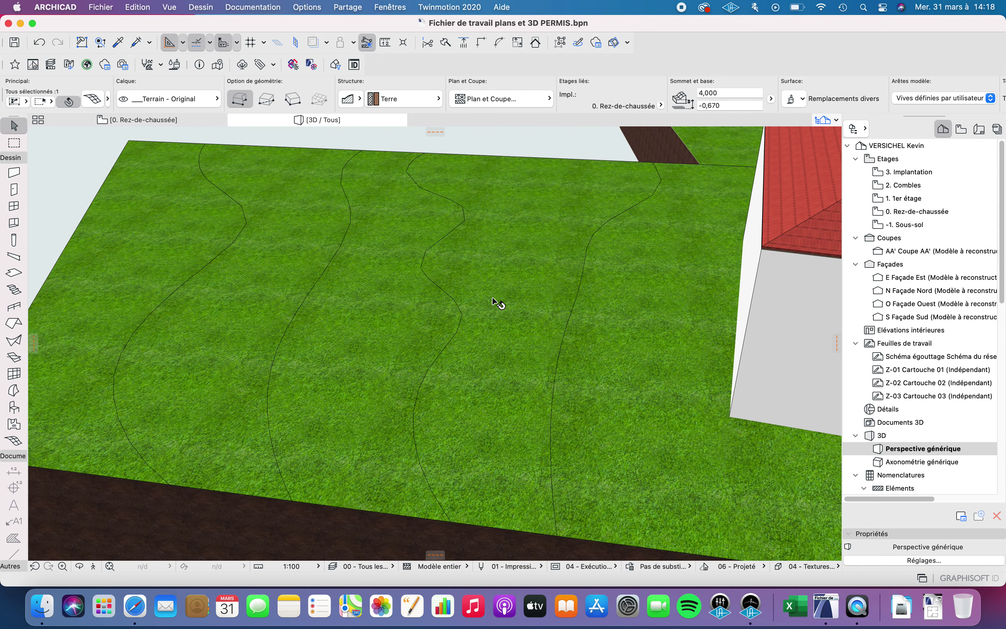
shift+middle_drag(324, 397, 260, 371)
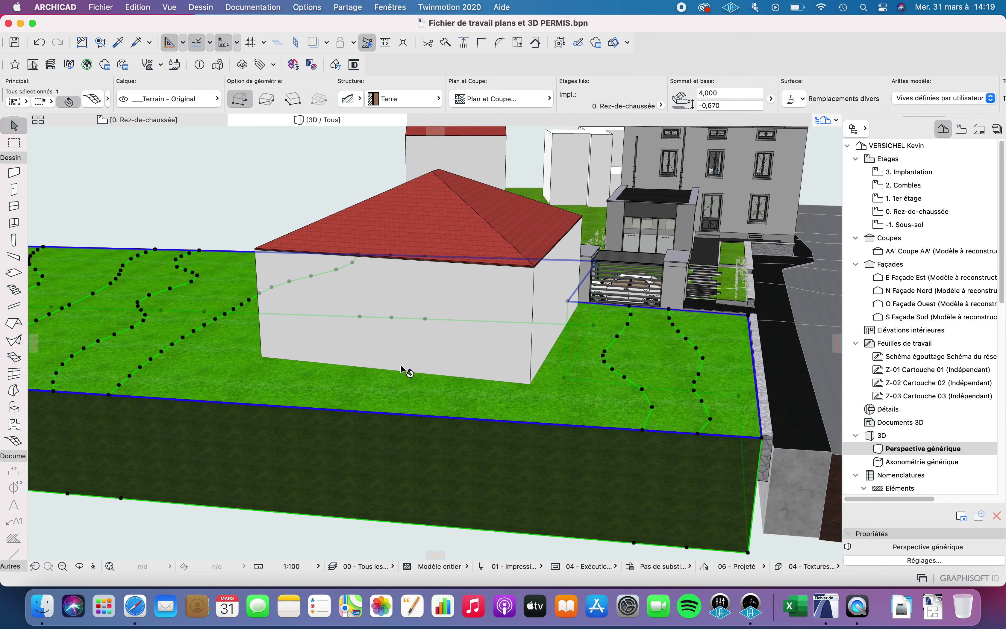
shift+middle_drag(448, 370, 504, 368)
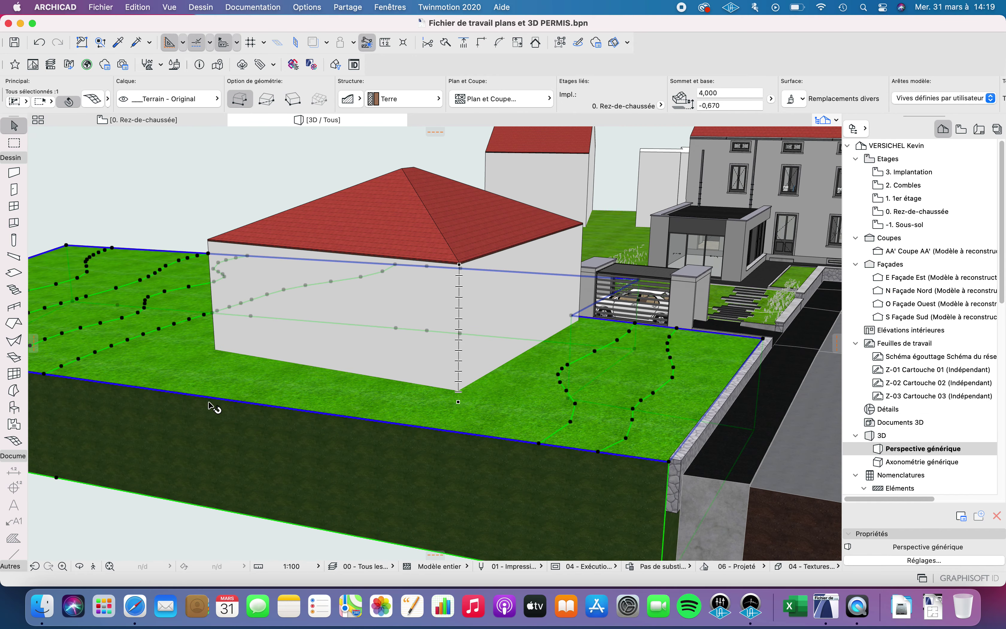
shift+middle_drag(208, 404, 422, 359)
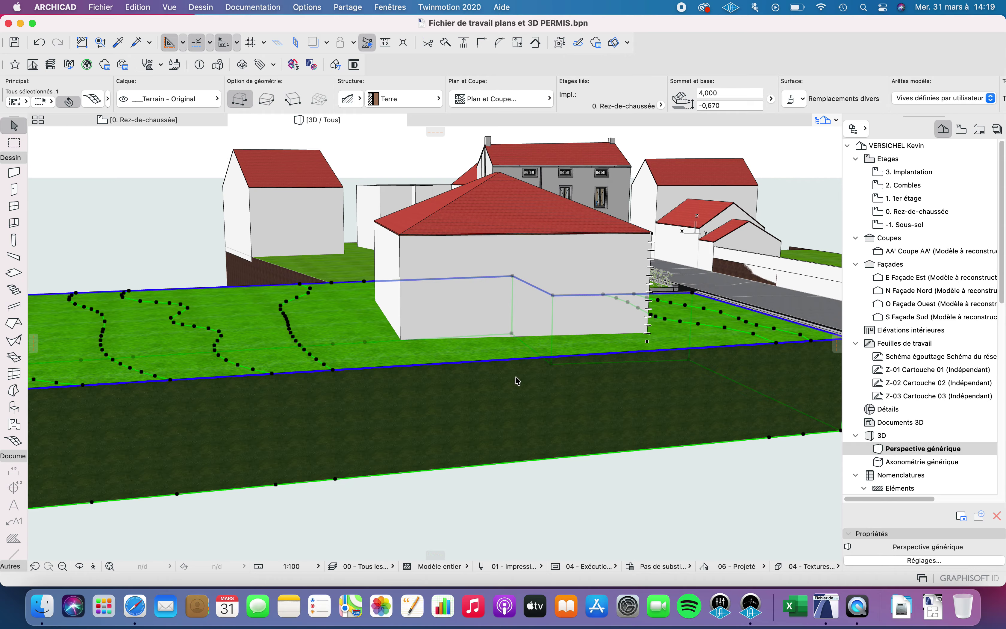
shift+middle_drag(516, 380, 490, 405)
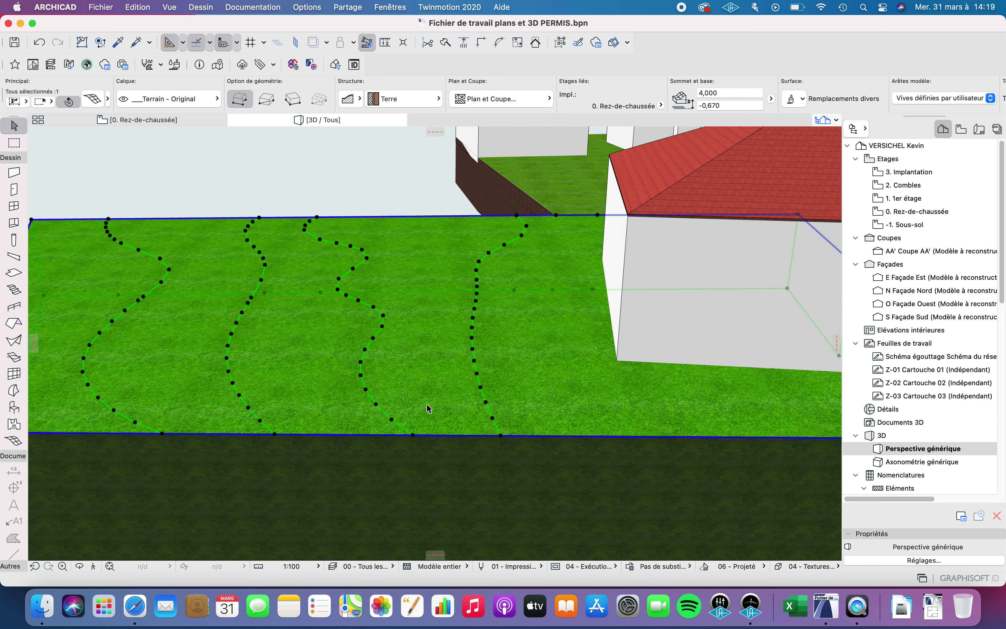
key(Escape)
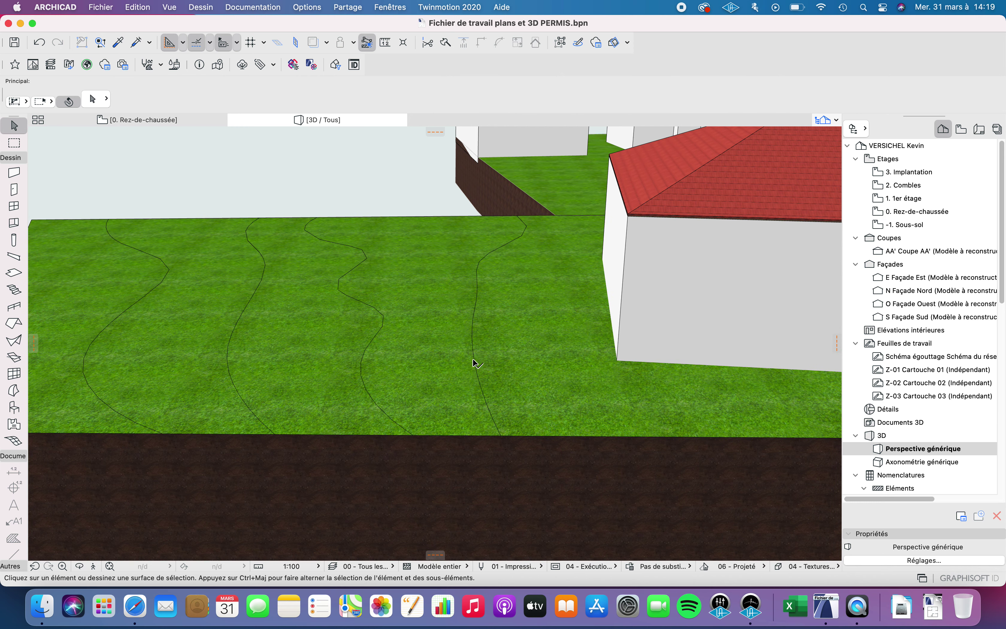
key(F2)
scroll(515, 312, down, 2)
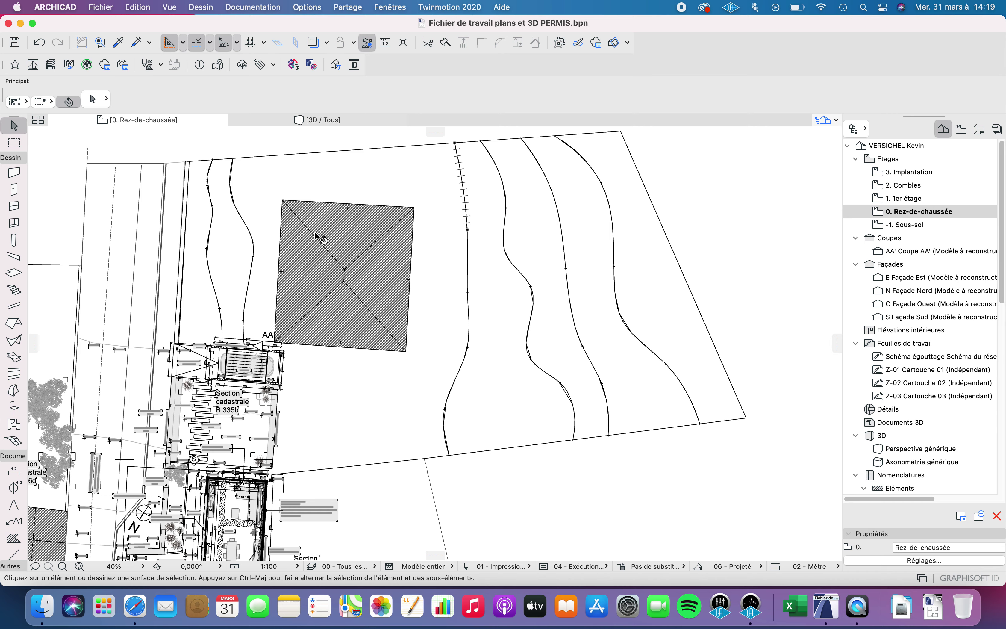
scroll(341, 208, up, 3)
click(356, 122)
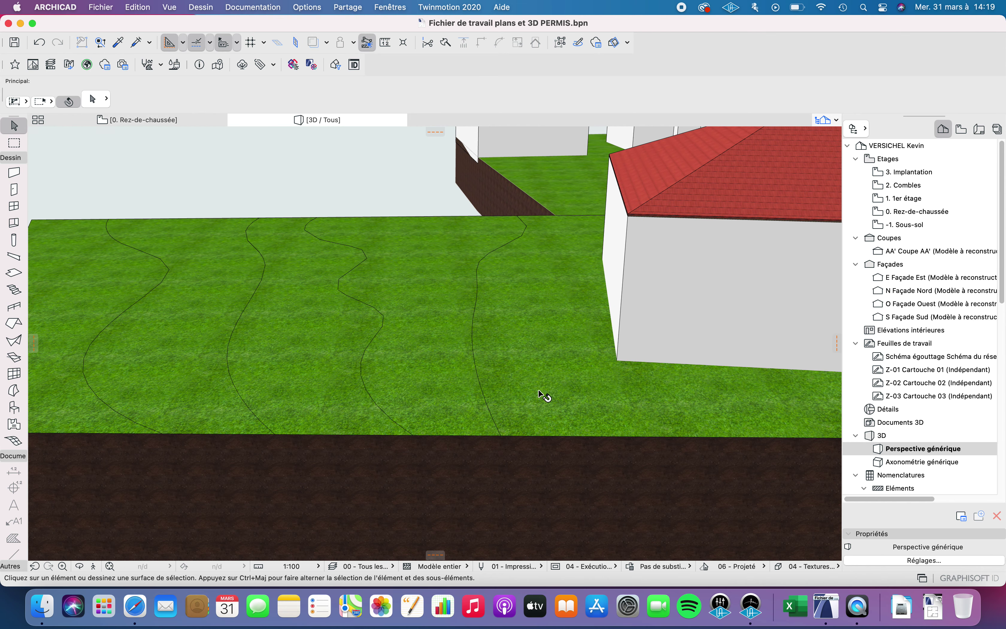
middle_drag(540, 395, 626, 326)
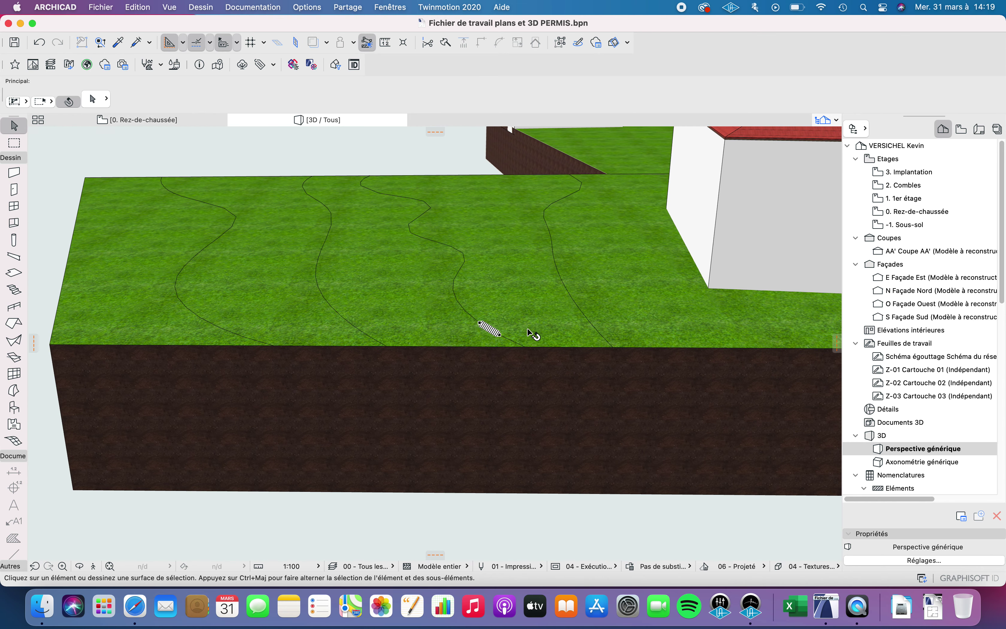
click(601, 335)
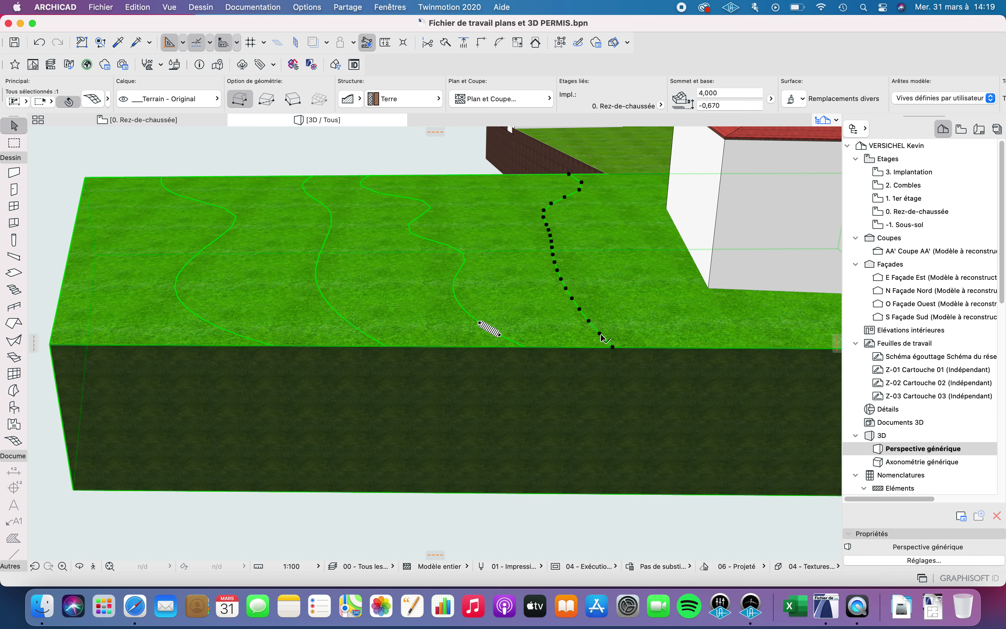
click(590, 323)
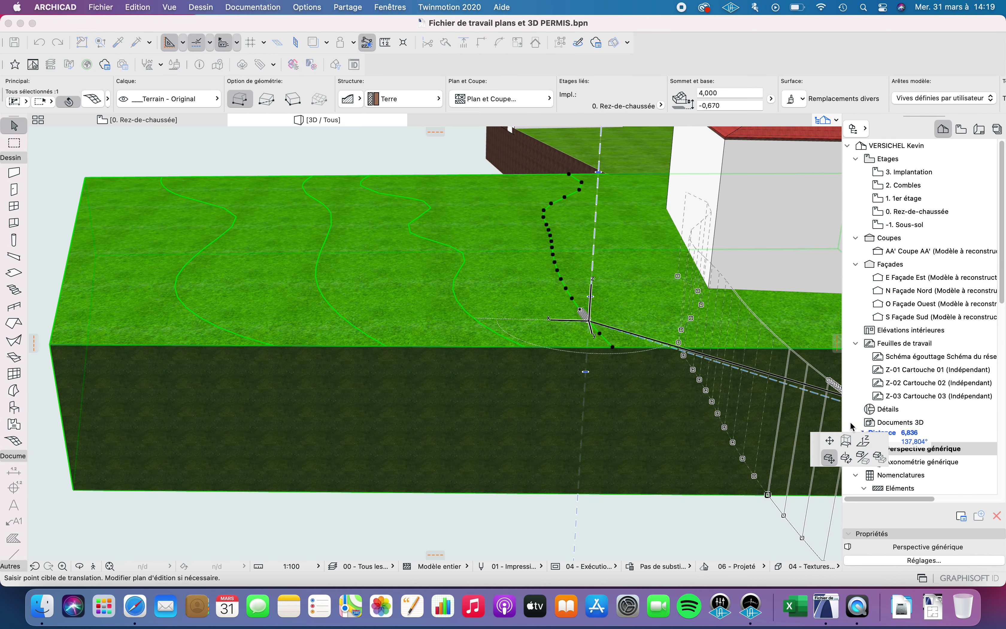
click(864, 442)
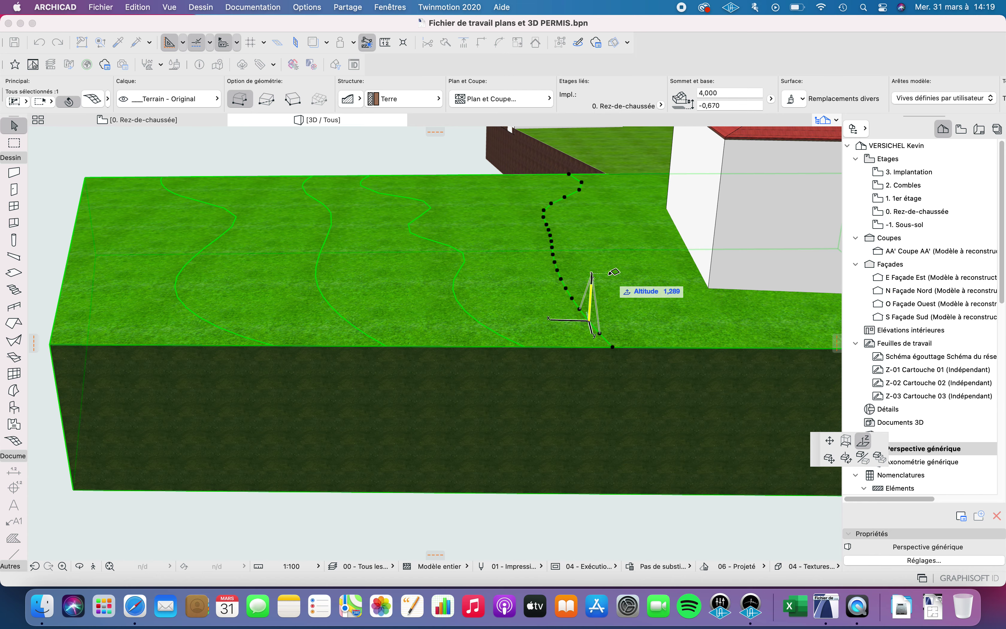
click(594, 291)
scroll(590, 294, up, 2)
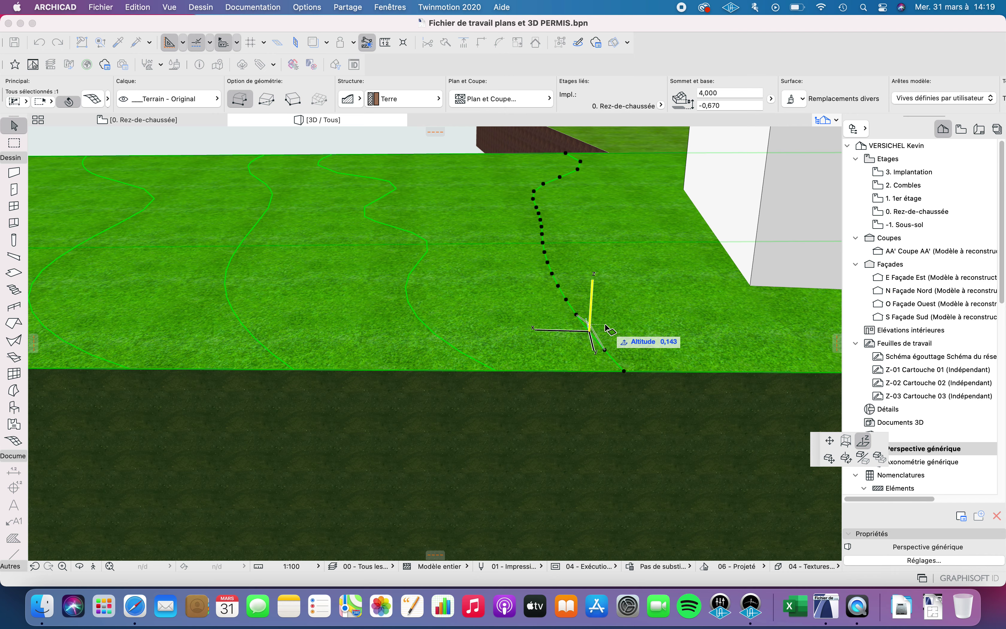
key(Escape)
key(Escape)
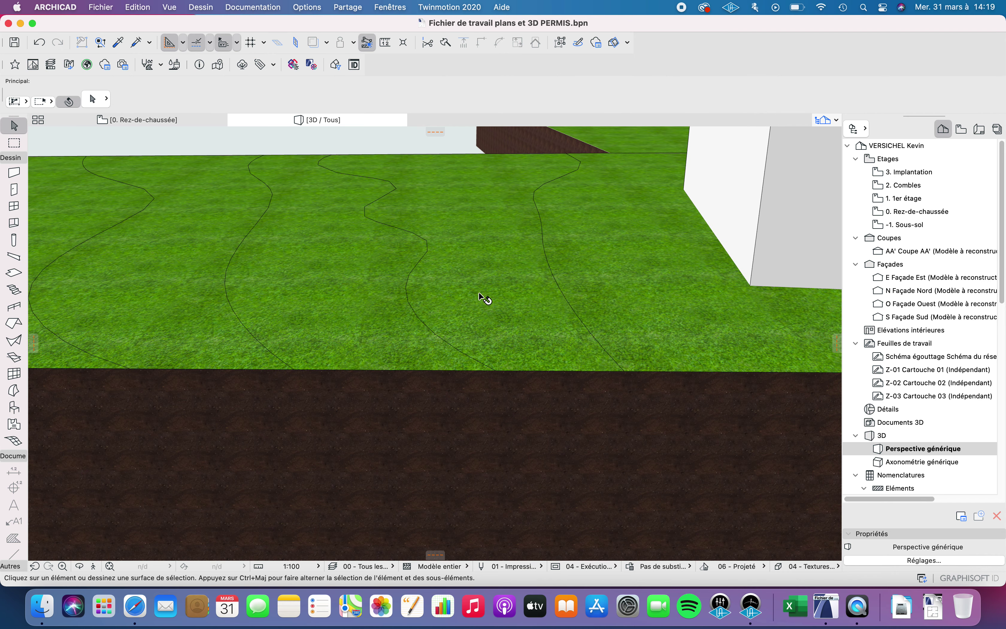
Set all mesh points of the contour line nearest the house's rear to height -1 using Appliquer à Tous, and check the slope in 3D
key(F2)
click(480, 245)
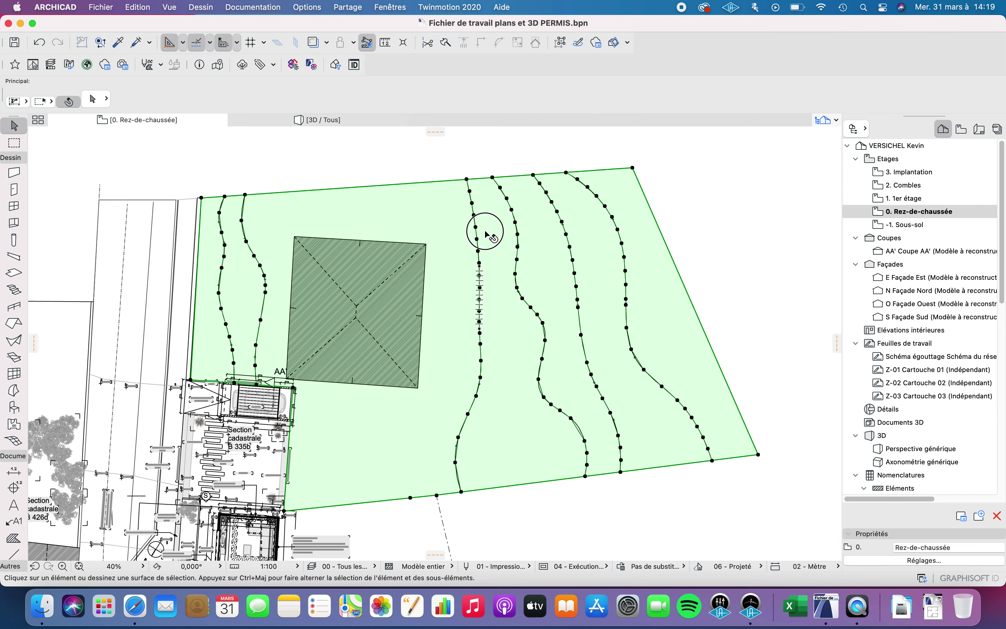
scroll(487, 249, up, 5)
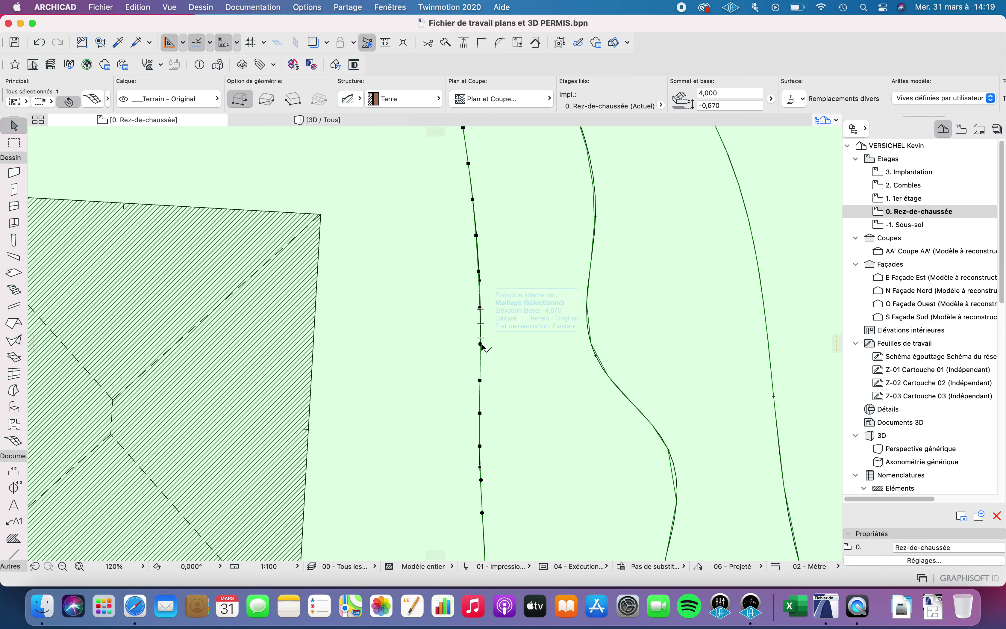
click(481, 343)
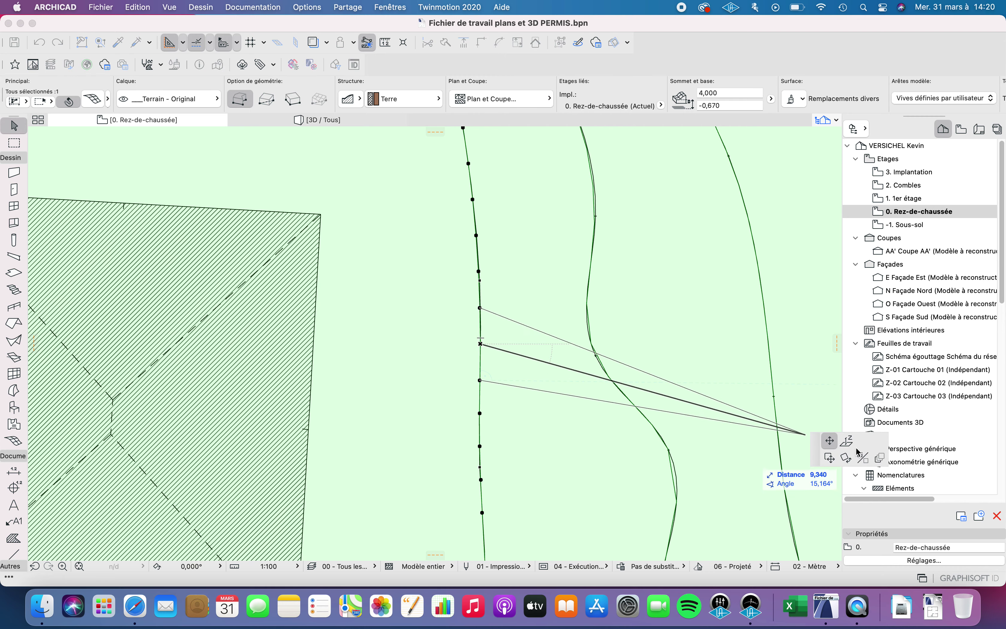
click(847, 442)
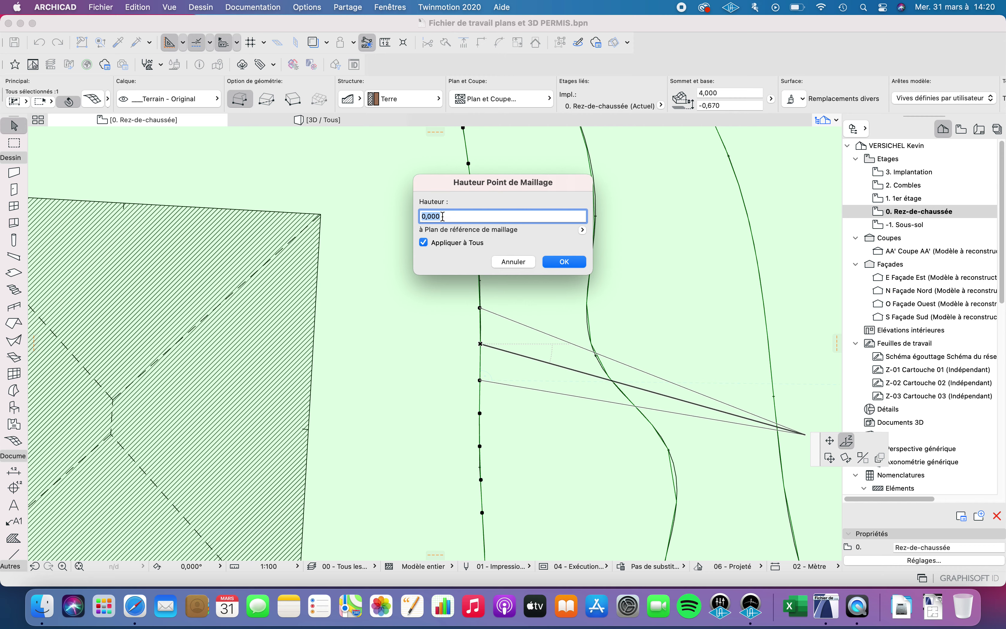
text(-1)
key(Return)
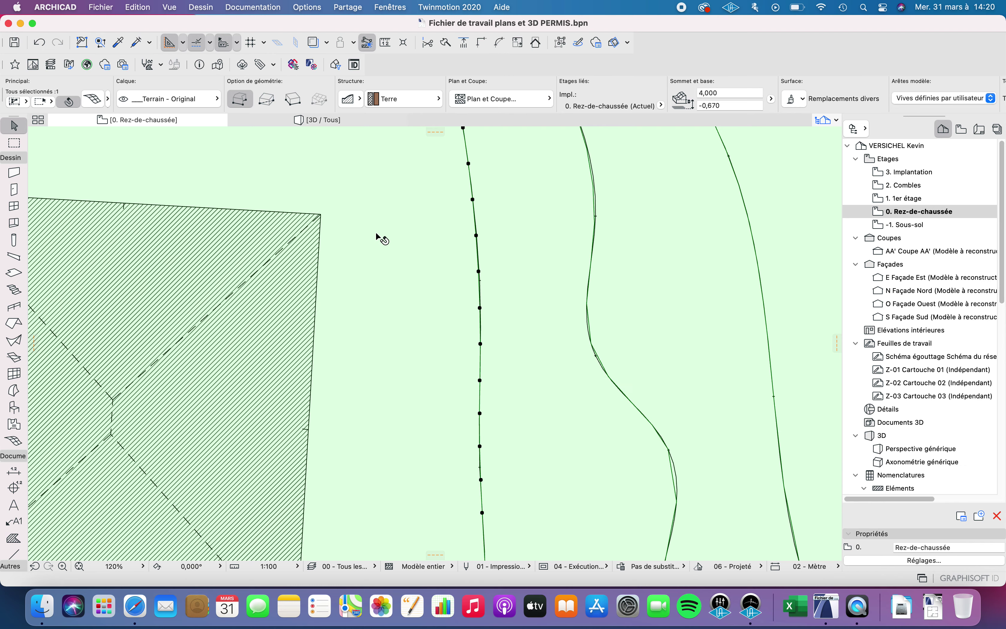
key(Escape)
click(332, 118)
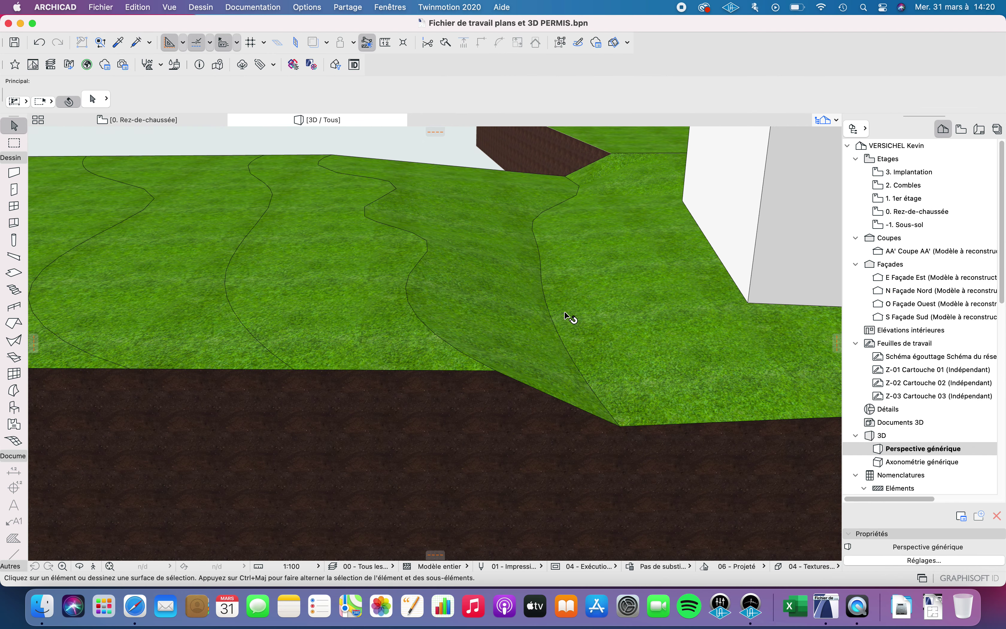
middle_drag(564, 323, 385, 303)
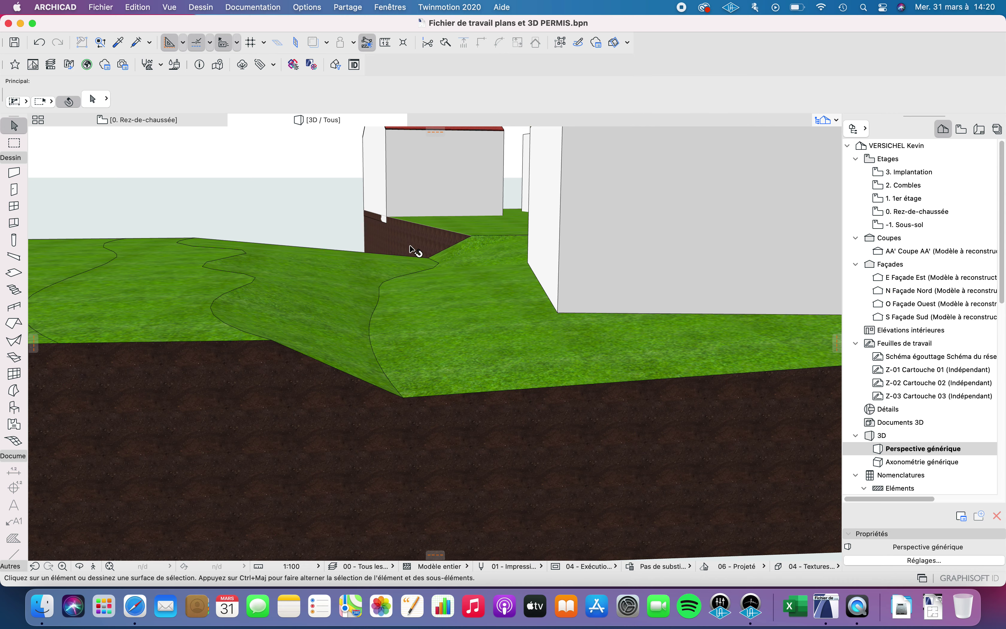
scroll(410, 318, down, 3)
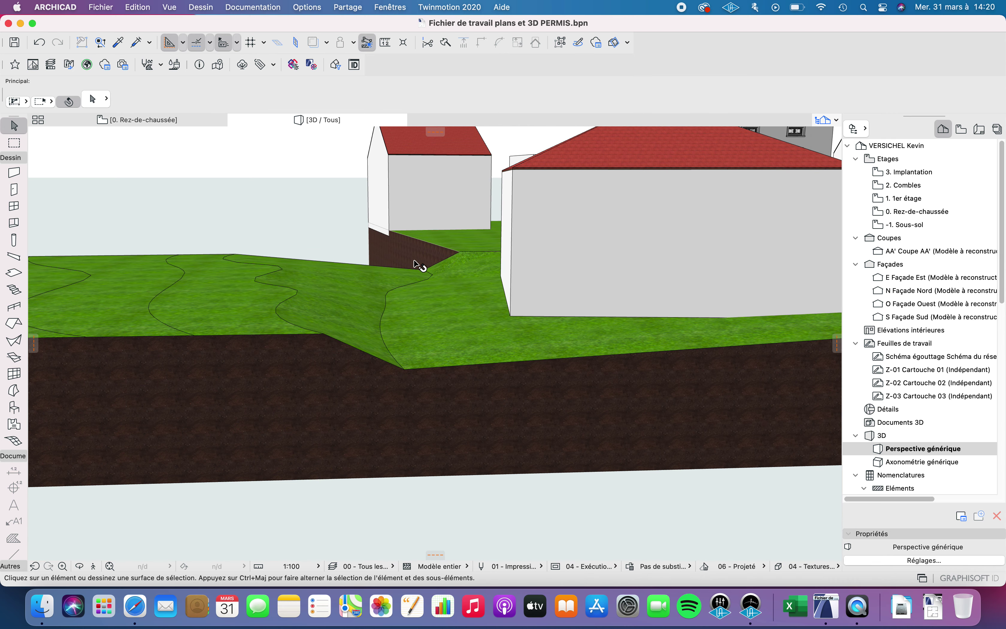
shift+middle_drag(237, 345, 337, 341)
In the ground-floor plan, set the second contour line behind the house to height -2,000 with Appliquer à Tous
key(F2)
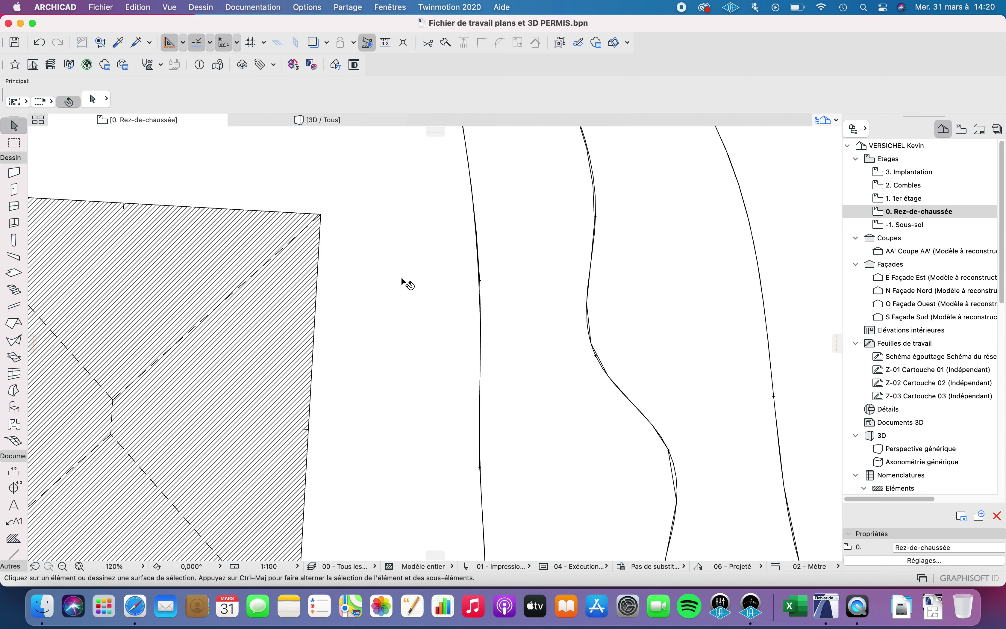
scroll(457, 300, down, 5)
click(478, 316)
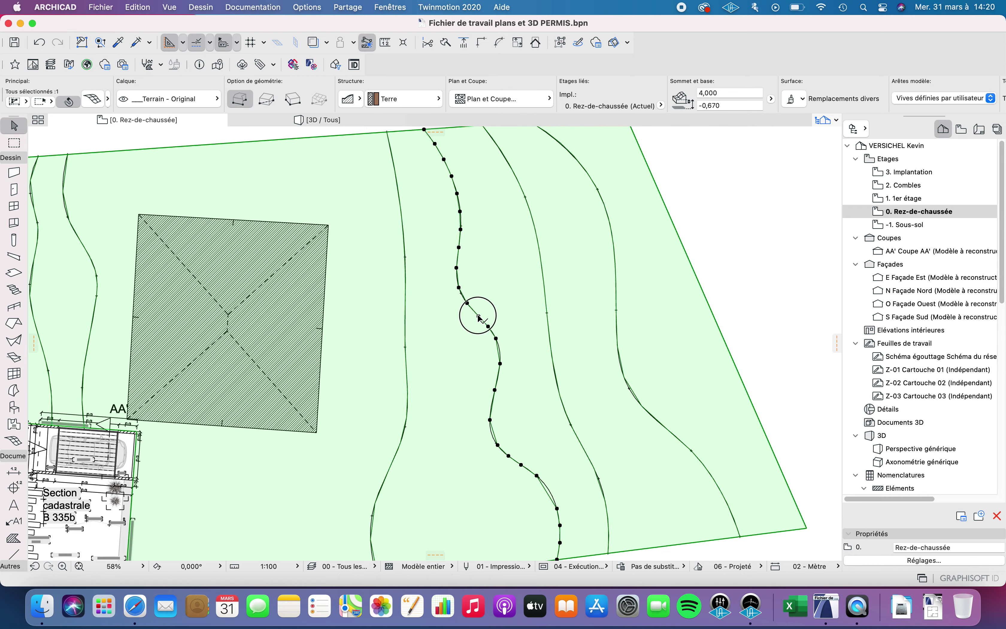
click(479, 318)
text(-2,000)
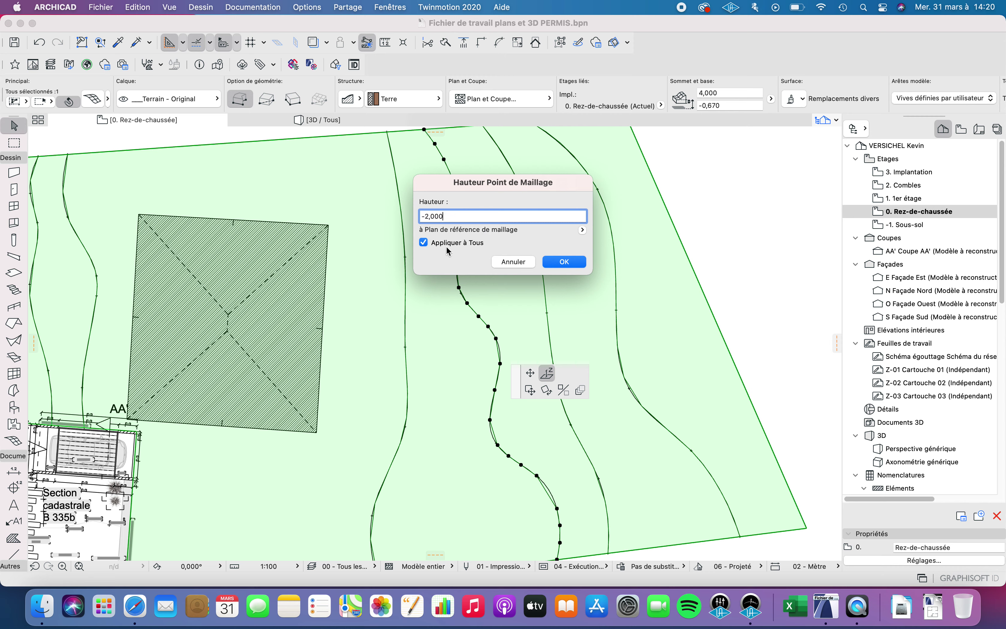
click(554, 262)
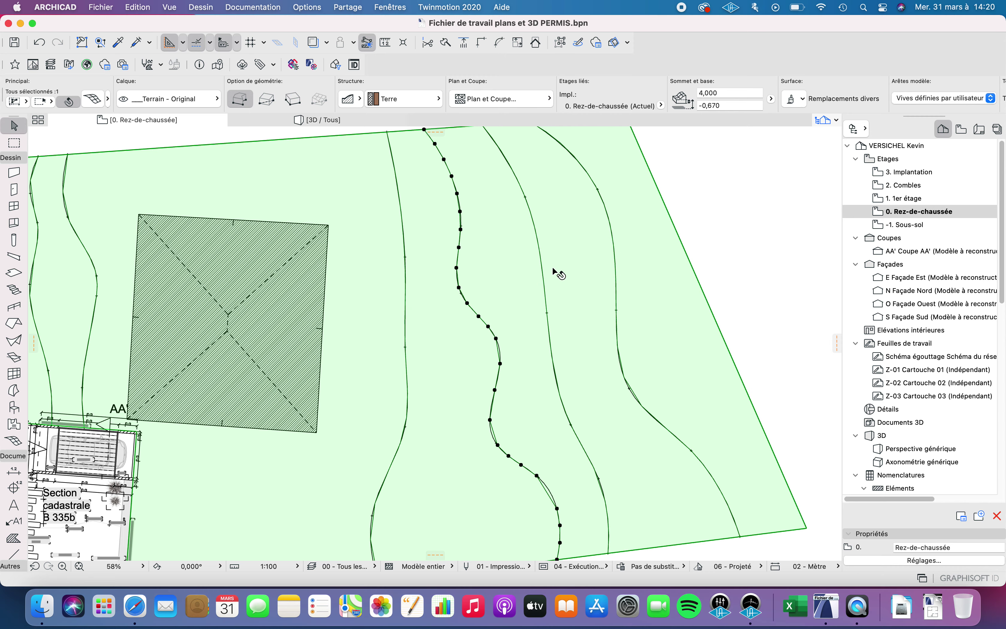
Set the mesh point height of the third contour line behind the house to -3 and the fourth to -4, applied to all points
click(542, 262)
double_click(540, 252)
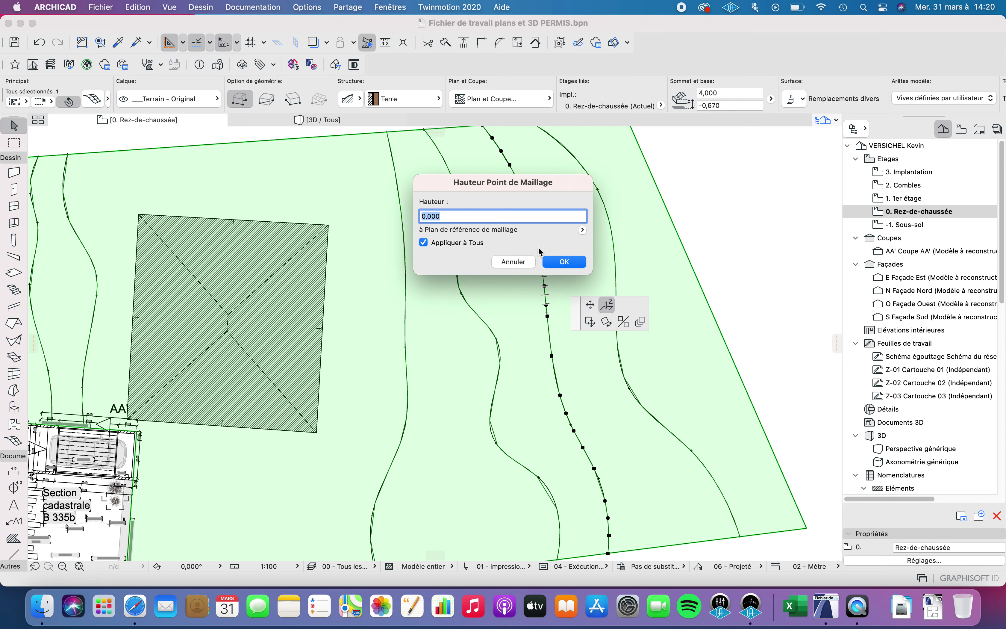
text(-3)
key(Return)
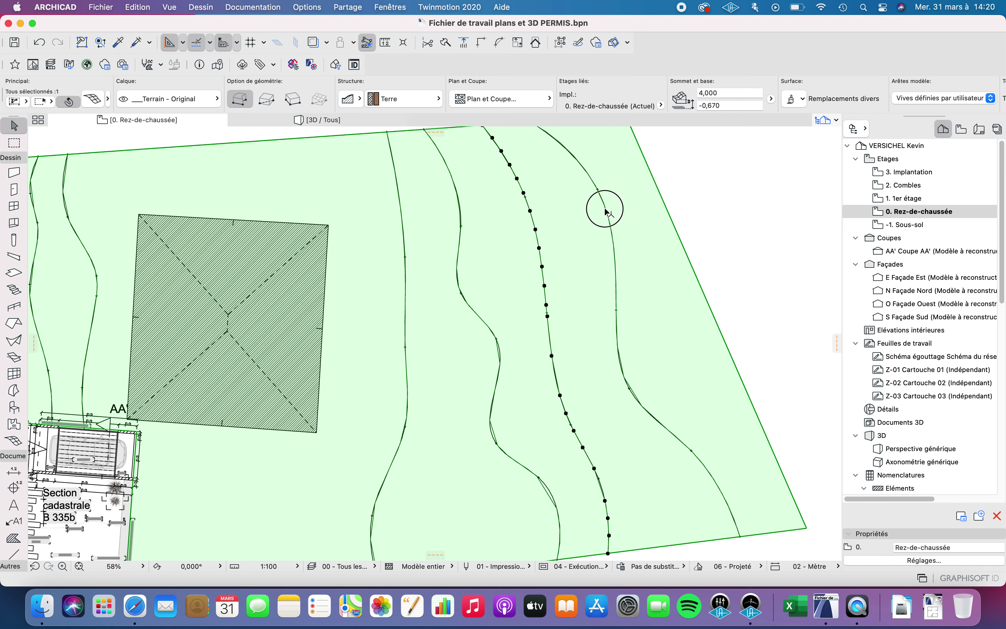
double_click(612, 226)
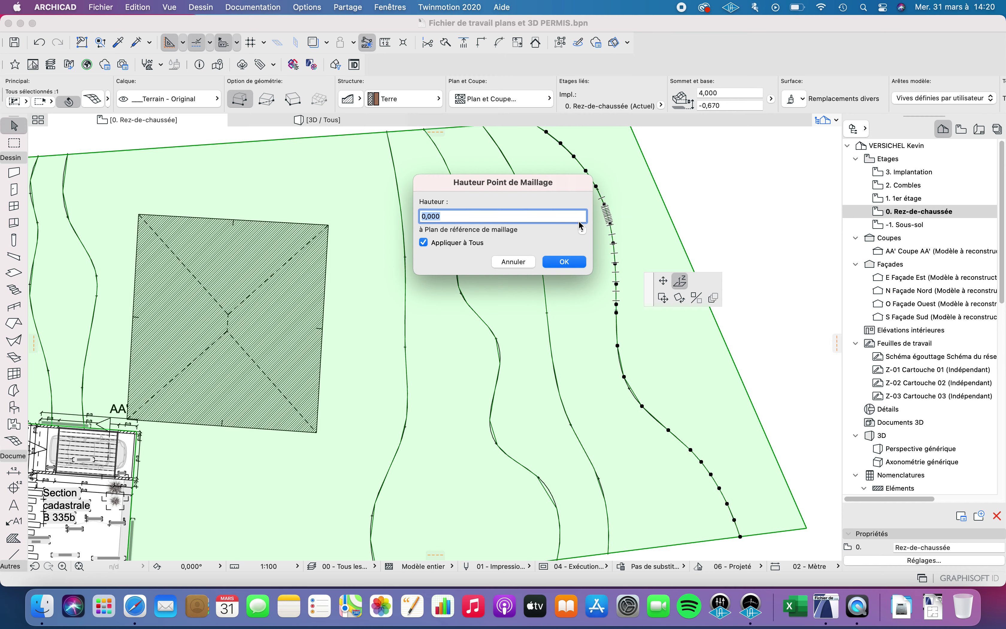
text(-4)
key(Return)
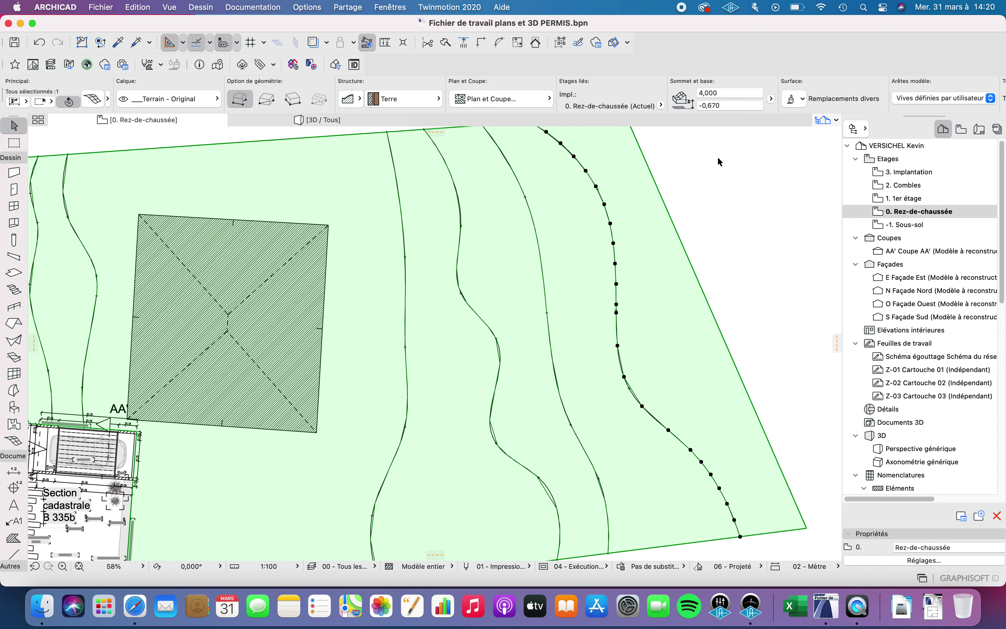
Examine the descending slope behind the house in 3D and select the terrain mesh to inspect its far rear edge
key(Escape)
click(347, 123)
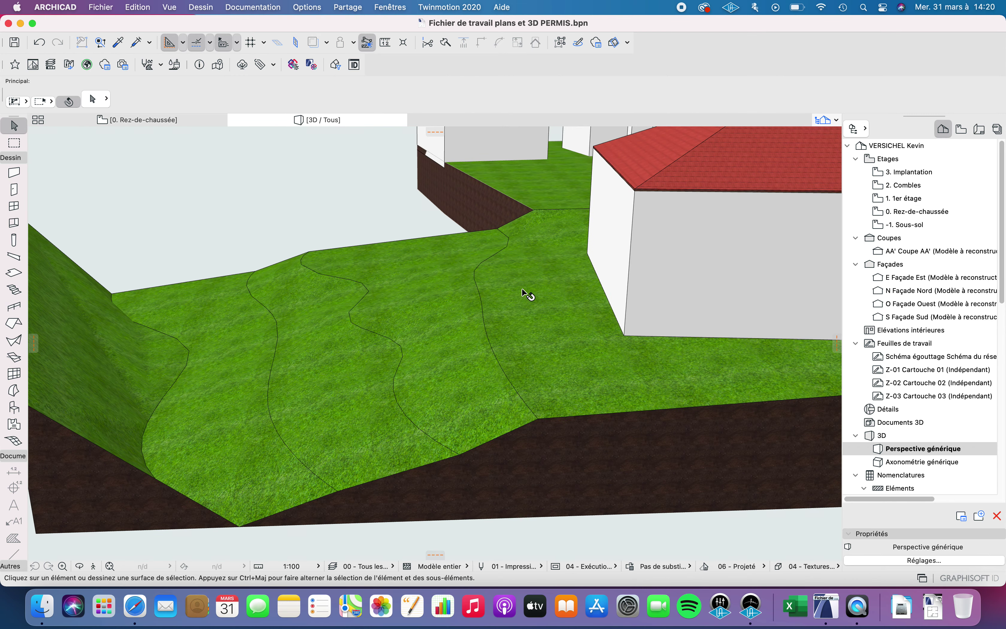
shift+middle_drag(352, 364, 539, 251)
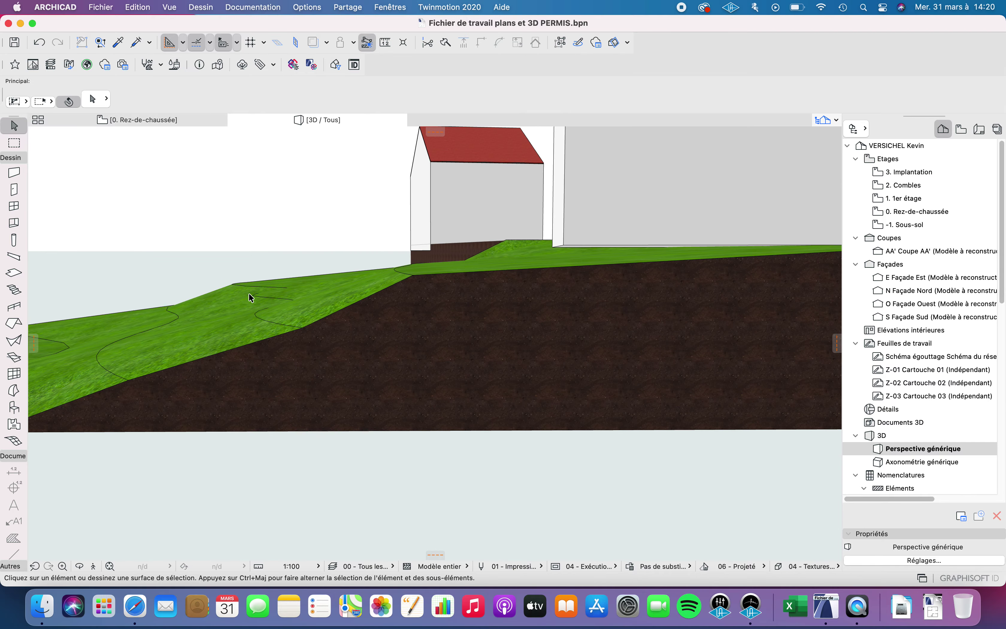
mouse_move(248, 292)
shift+middle_down()
mouse_move(245, 330)
mouse_move(590, 312)
mouse_move(253, 333)
mouse_move(148, 314)
mouse_move(427, 292)
mouse_move(263, 298)
shift+middle_up()
click(303, 251)
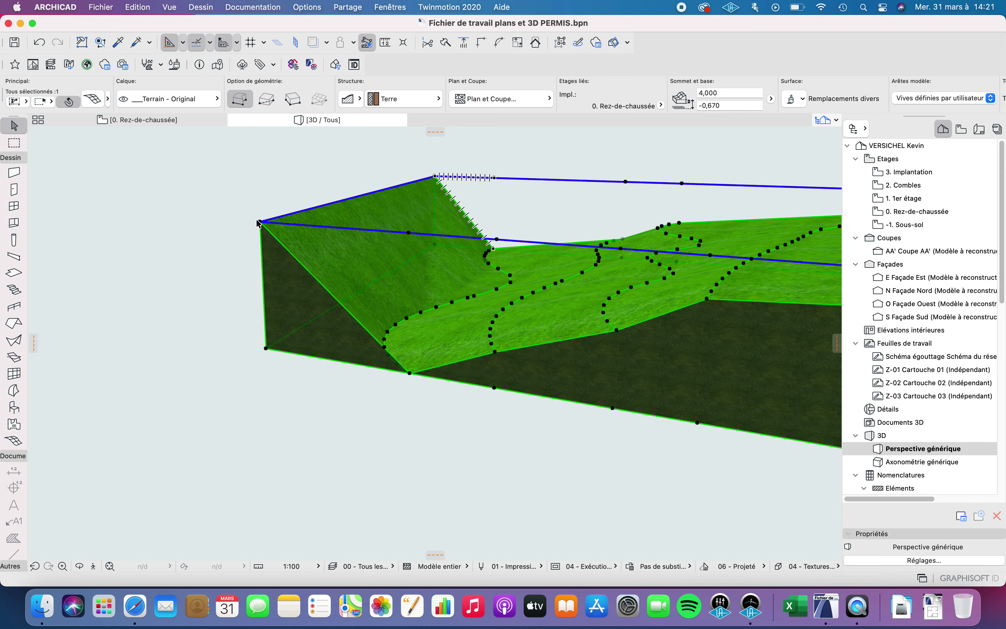
shift+middle_drag(475, 291, 298, 343)
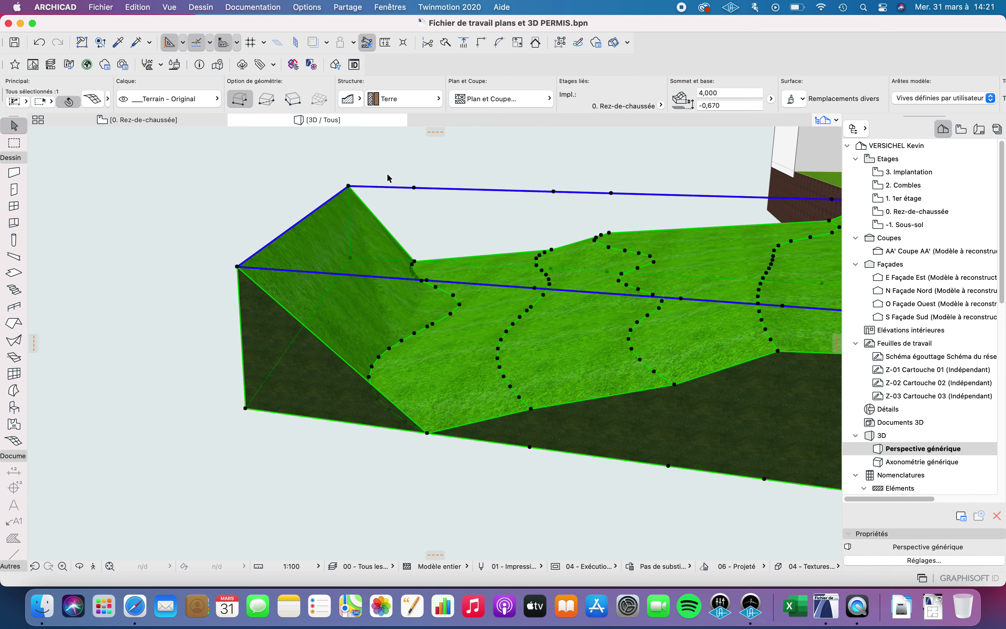
Try to lower the terrain mesh's near corner on the far rear edge by 4,000 in 3D
click(237, 269)
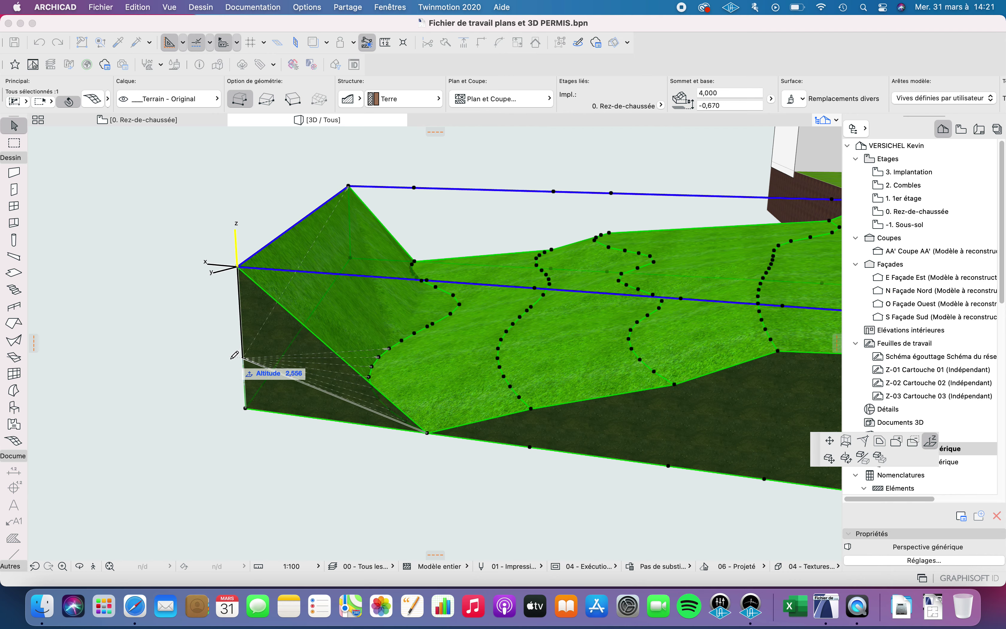
text(-)
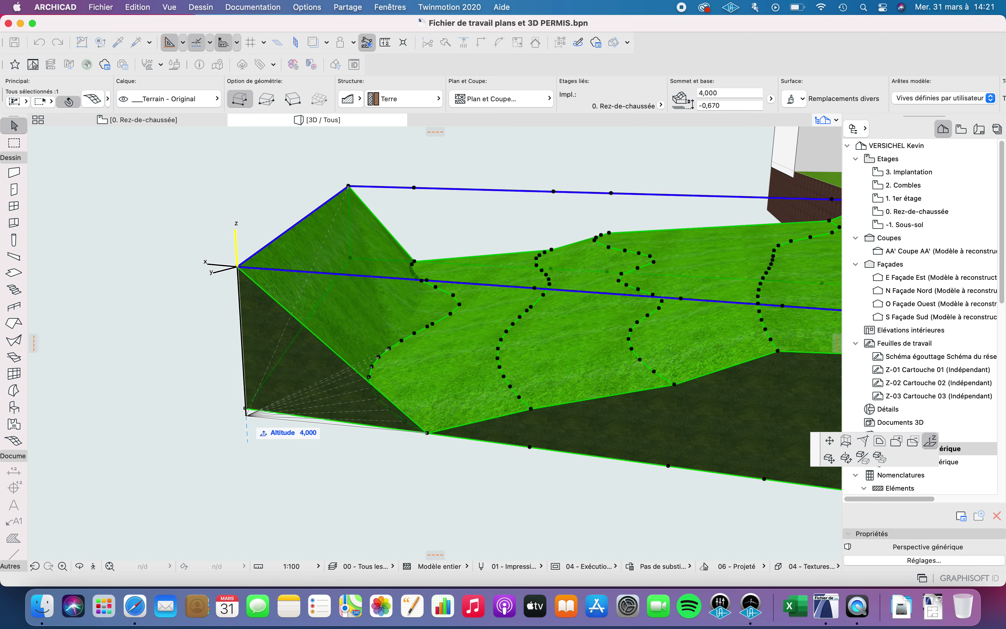
key(Return)
key(super+z)
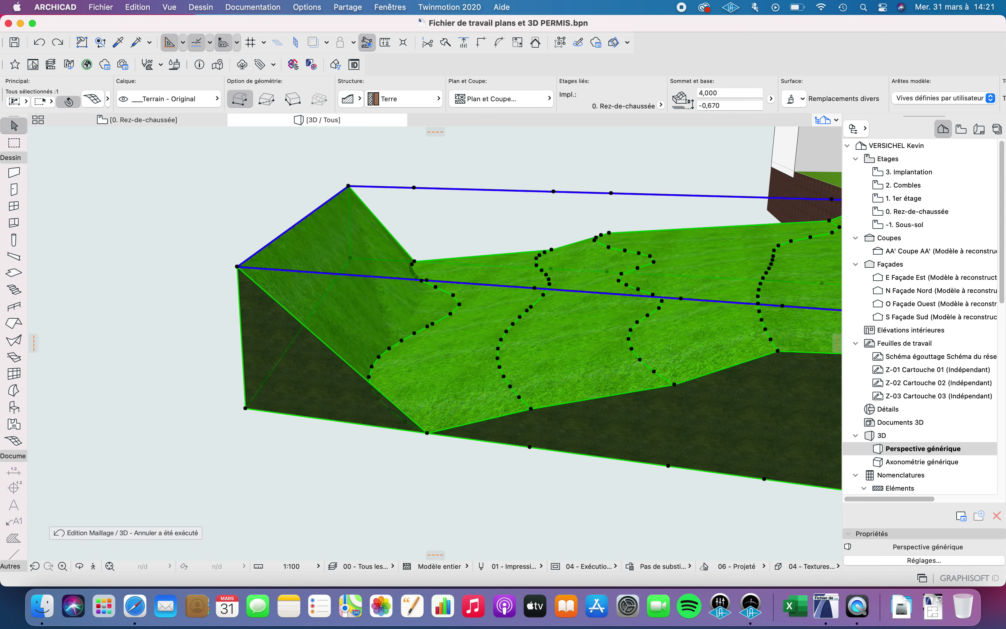
key(Escape)
Lower both corner points of the terrain mesh's far rear edge by 4 in 3D
click(237, 267)
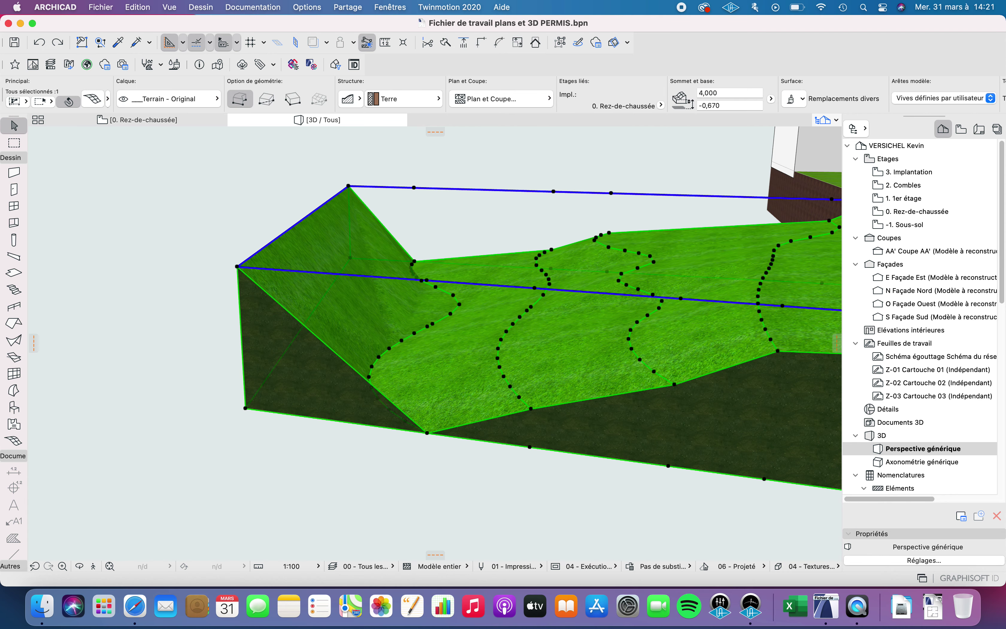
click(237, 267)
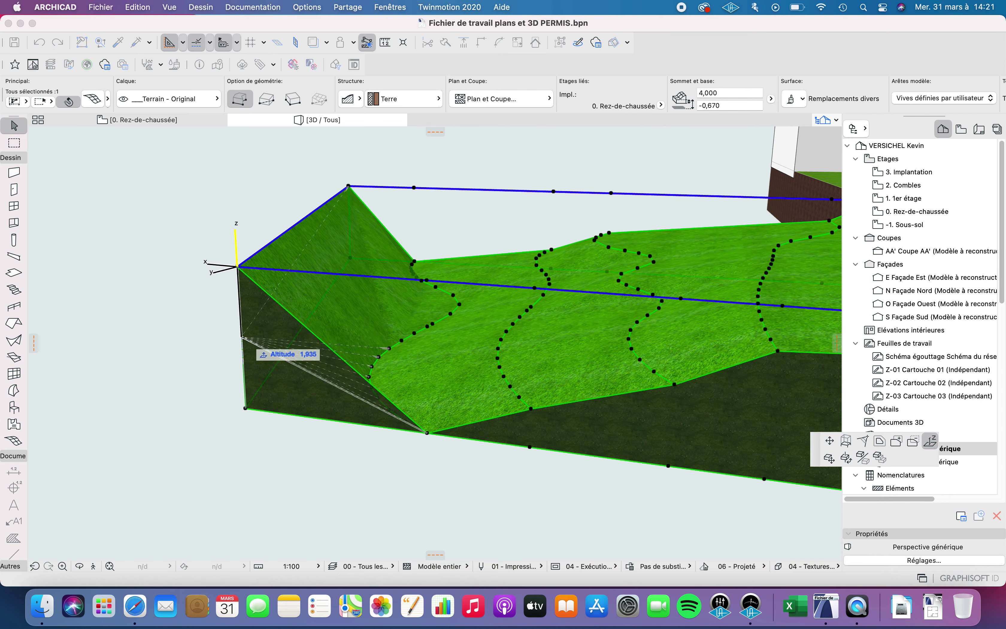
key(Tab)
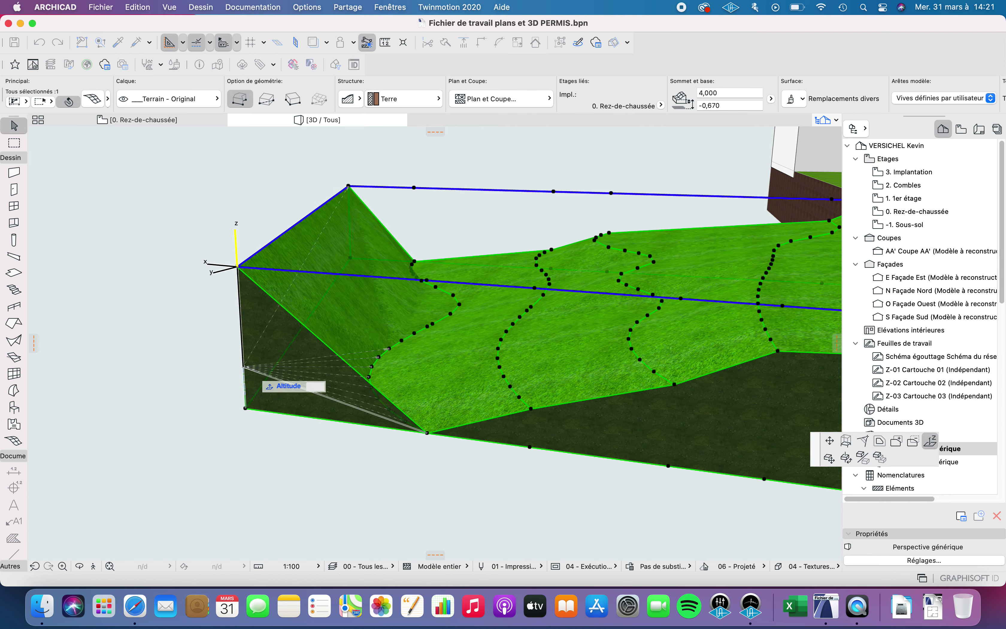
key(Return)
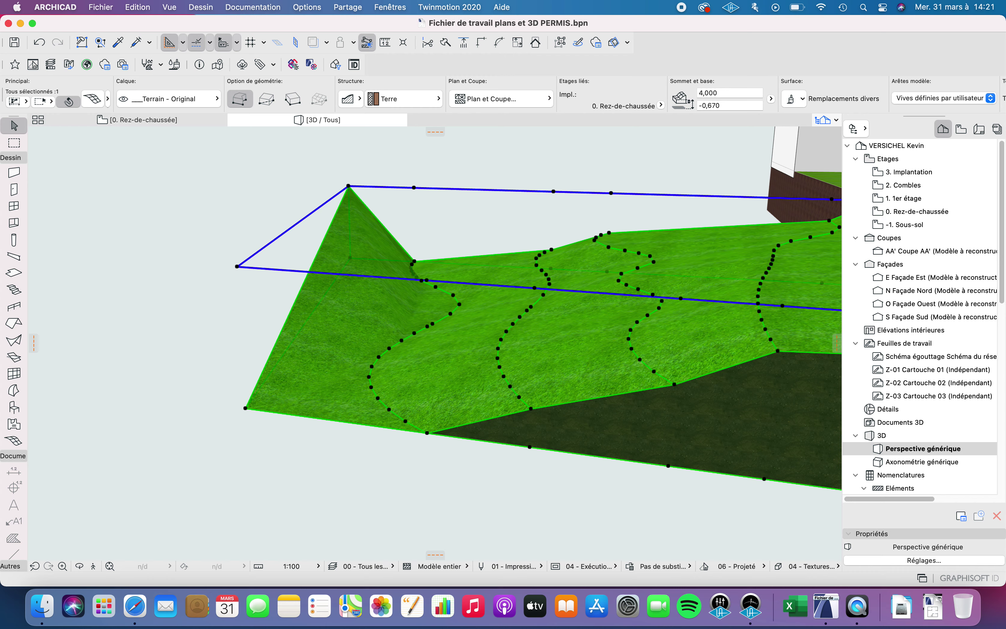
click(349, 186)
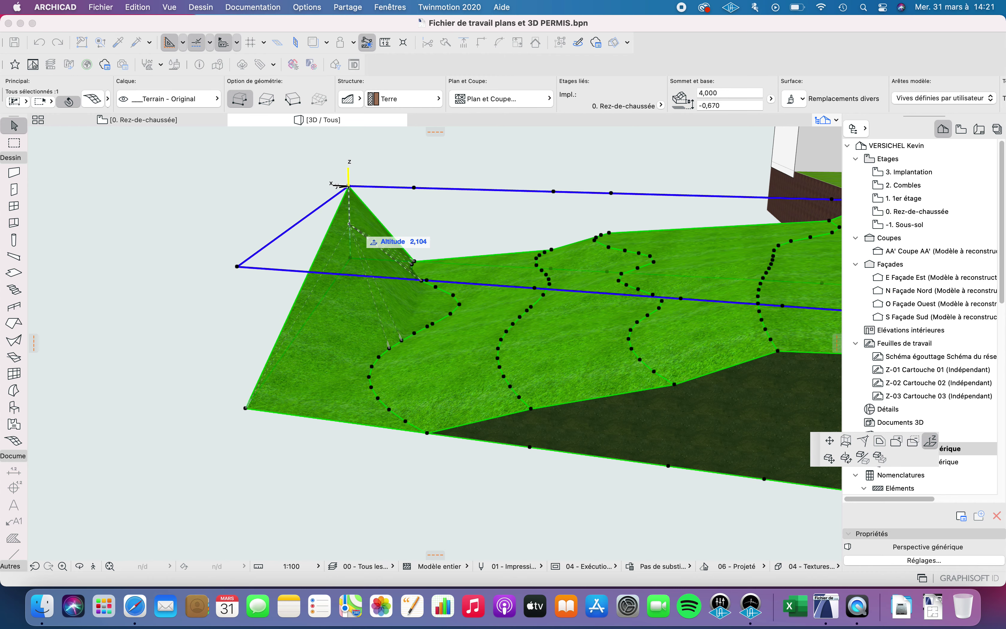
key(Tab)
text(4)
key(Return)
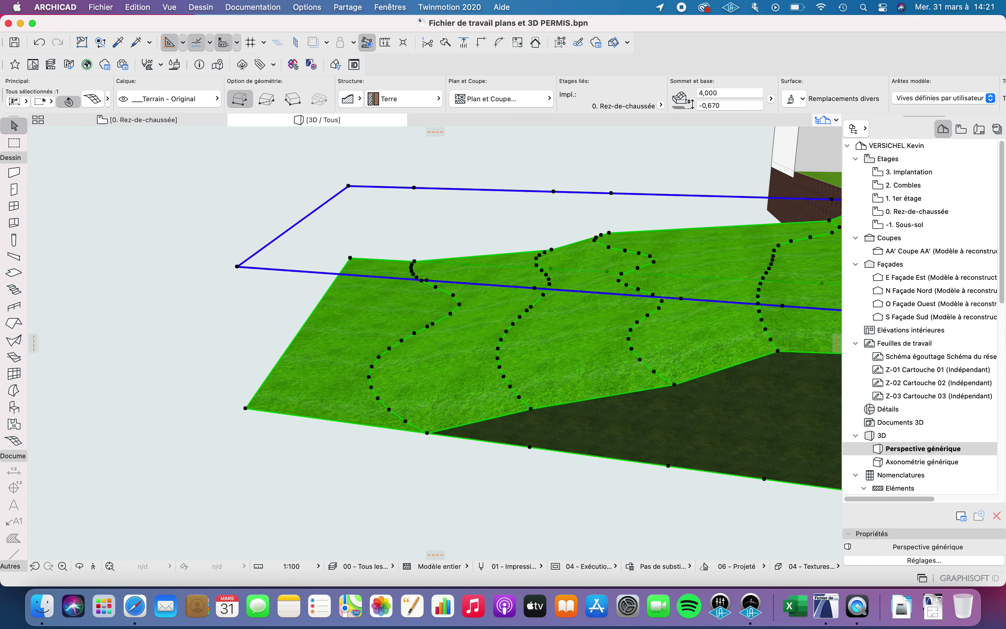
In the ground-floor plan, set the street-side contour line nearest the house to height -0,2 with Appliquer à Tous
shift+middle_drag(416, 333, 665, 312)
shift+middle_drag(457, 328, 424, 336)
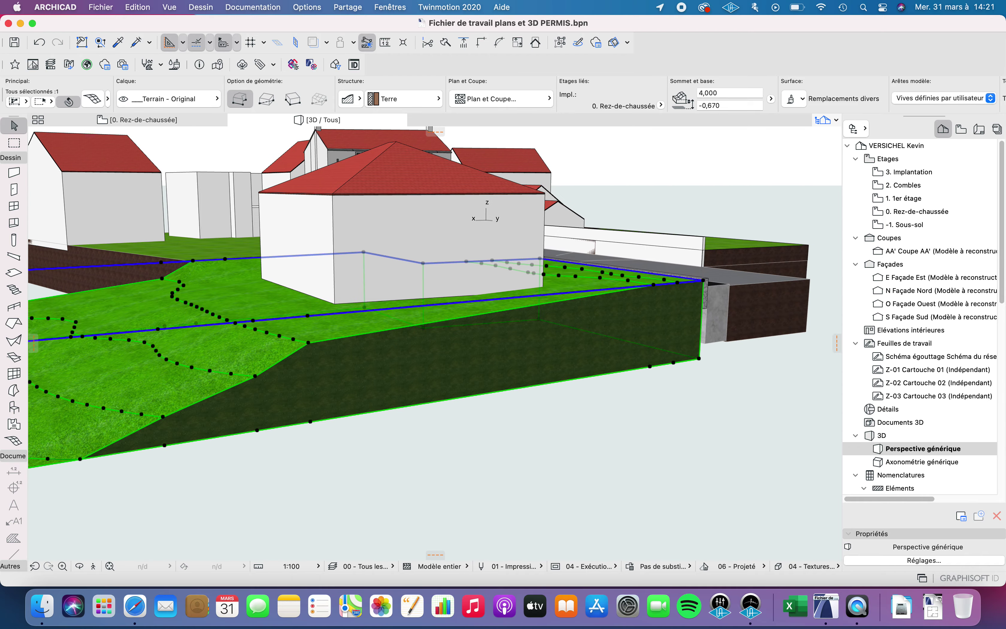
shift+middle_drag(541, 308, 507, 339)
key(Escape)
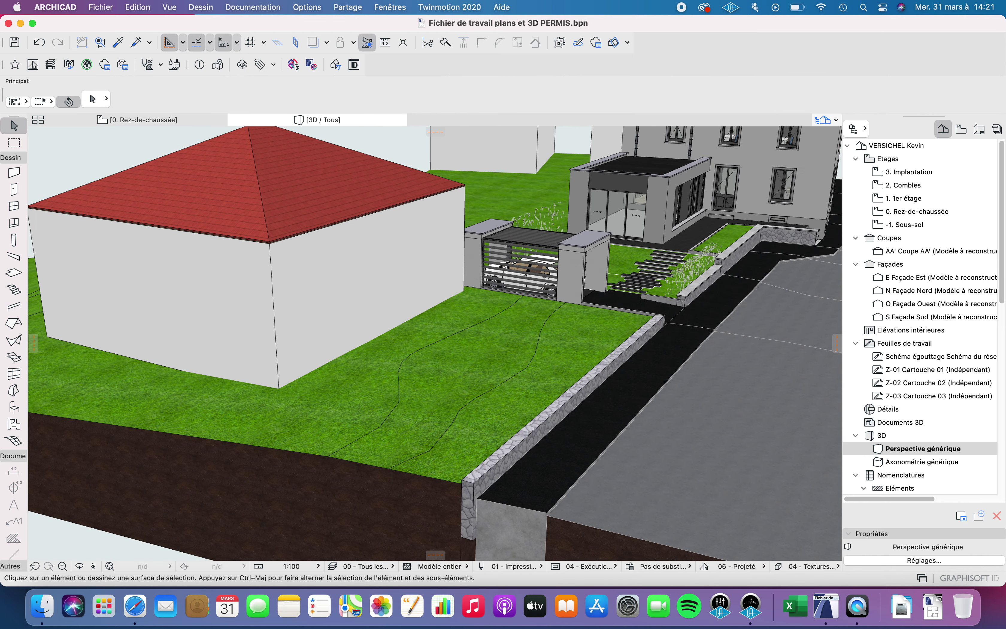
click(137, 120)
scroll(361, 288, down, 5)
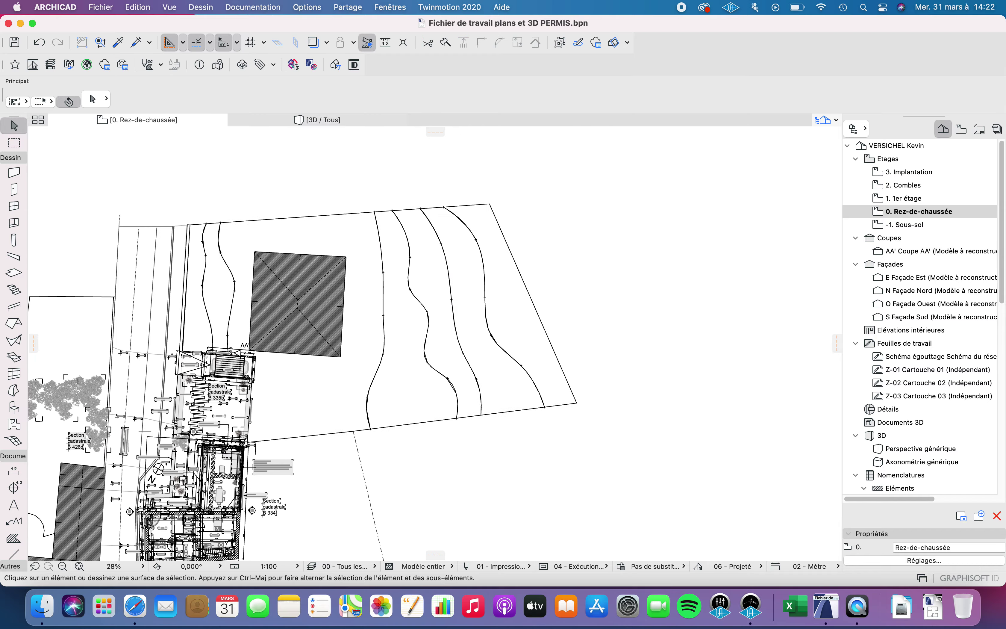
middle_drag(361, 288, 526, 284)
click(533, 287)
scroll(393, 261, up, 5)
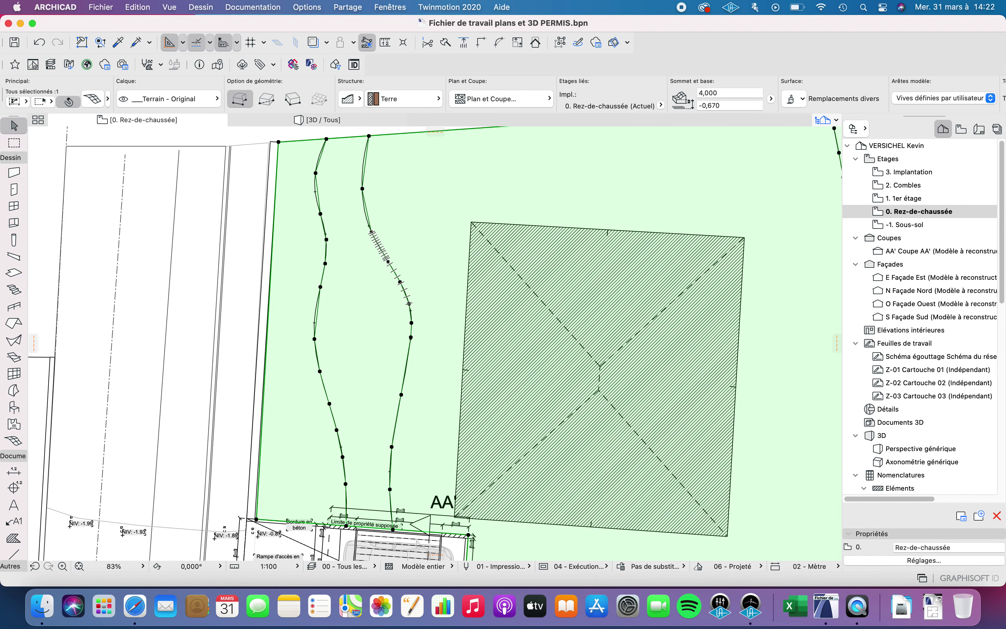
click(400, 282)
click(438, 290)
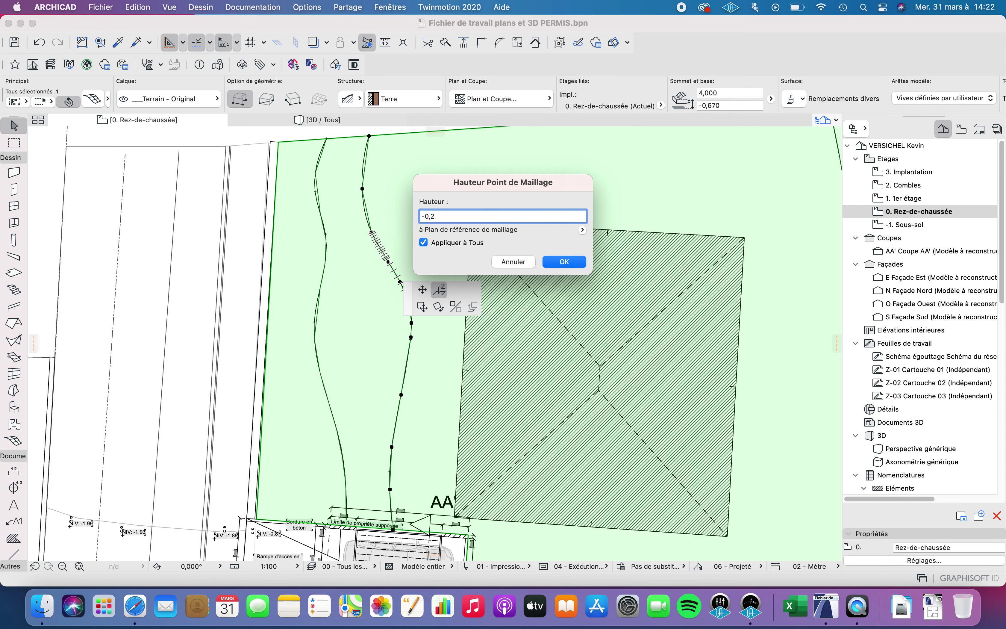
click(550, 262)
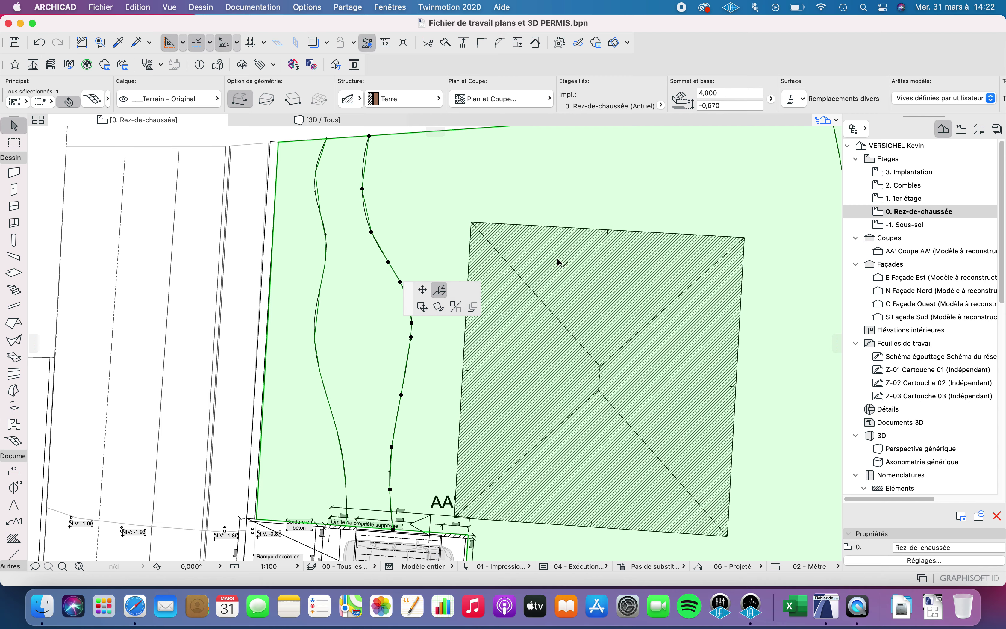
click(326, 256)
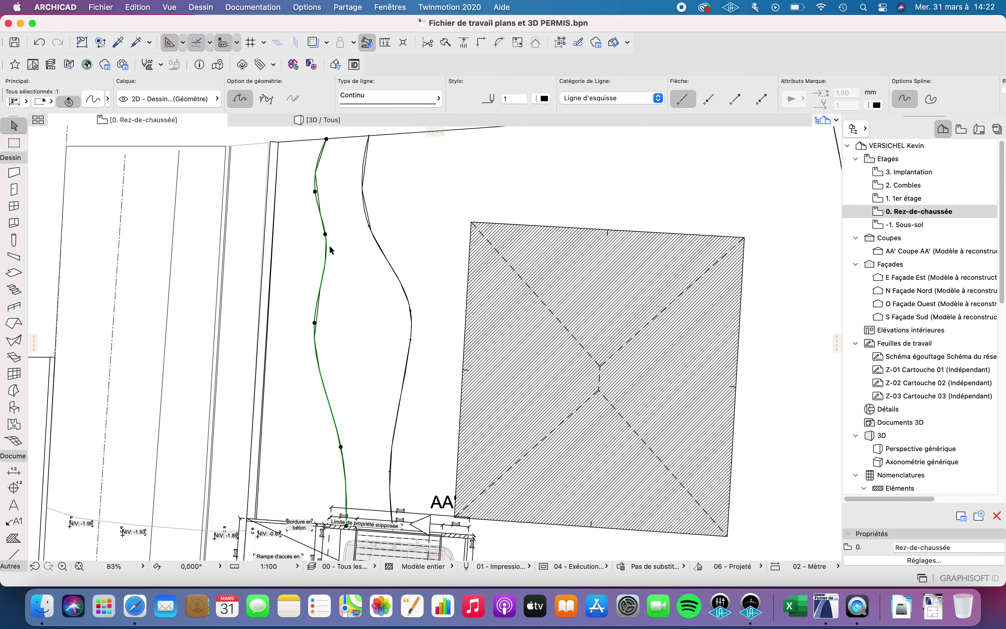
click(325, 234)
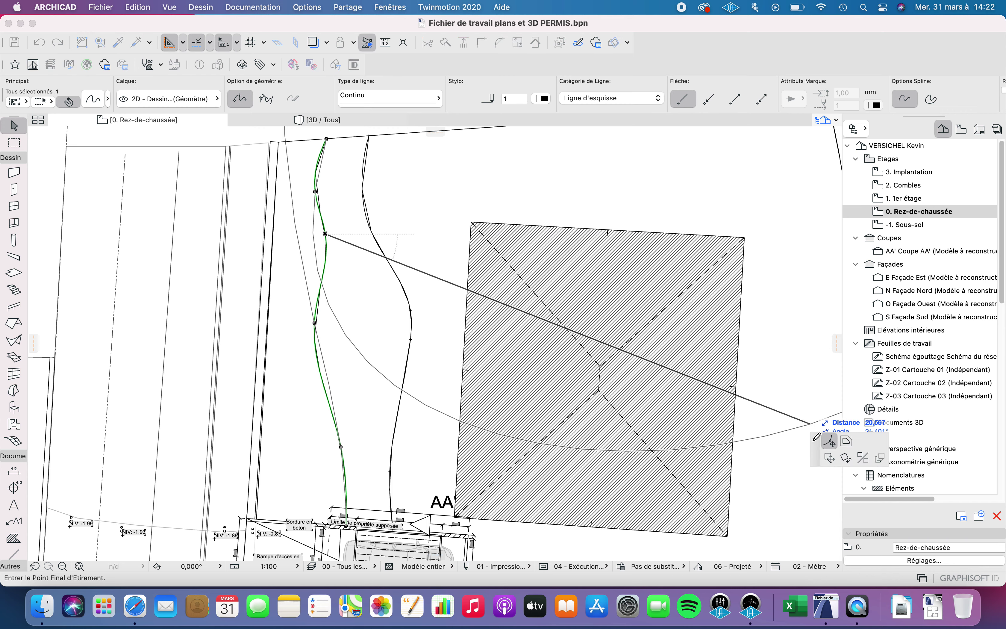
key(Escape)
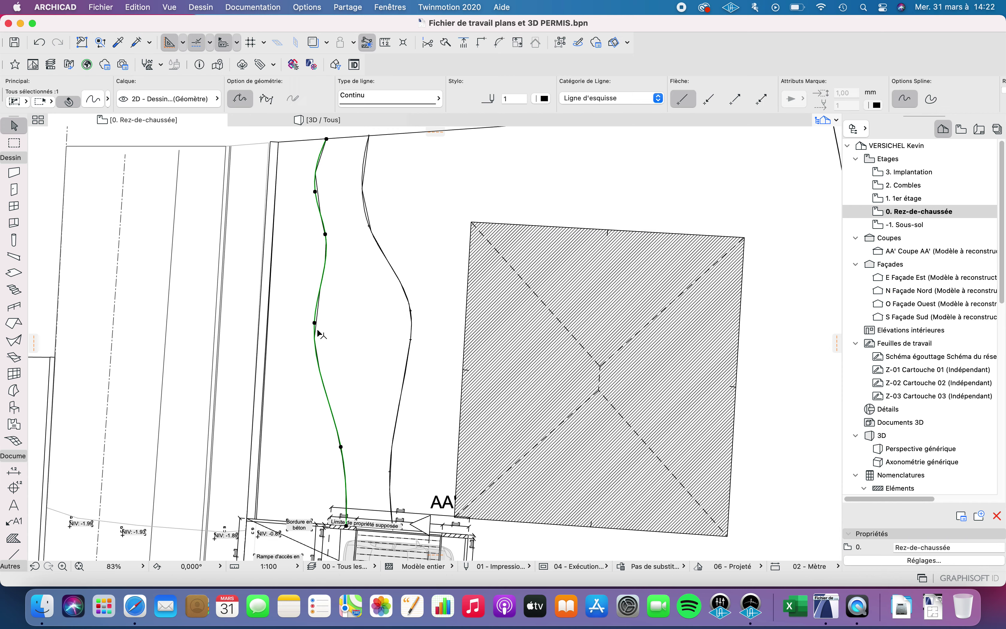
click(341, 327)
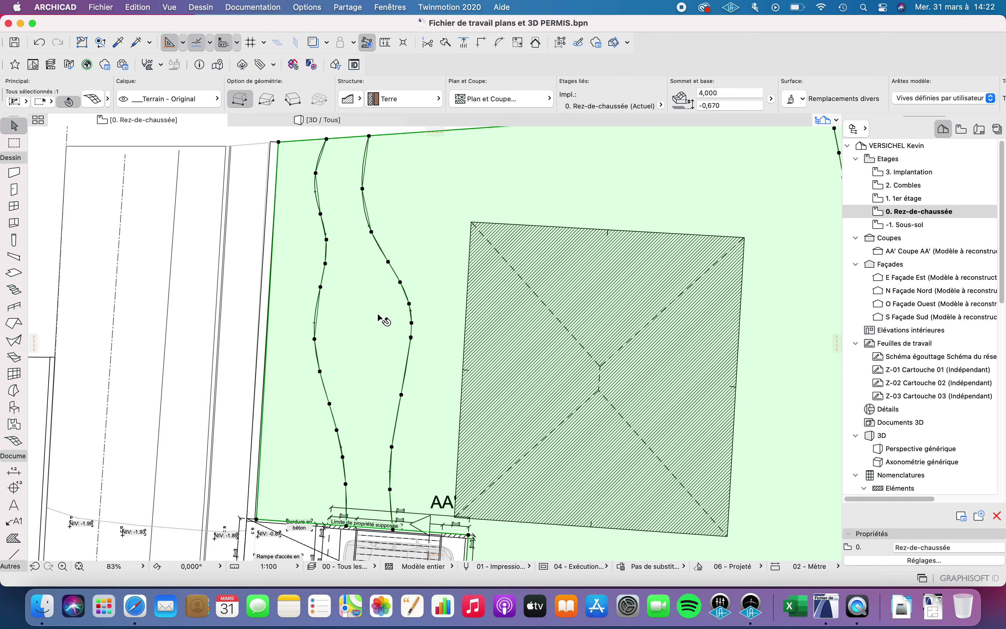
key(Escape)
Set the mesh point height of the contour line nearest the road to -0,4, applied to all points
click(380, 294)
scroll(322, 320, up, 3)
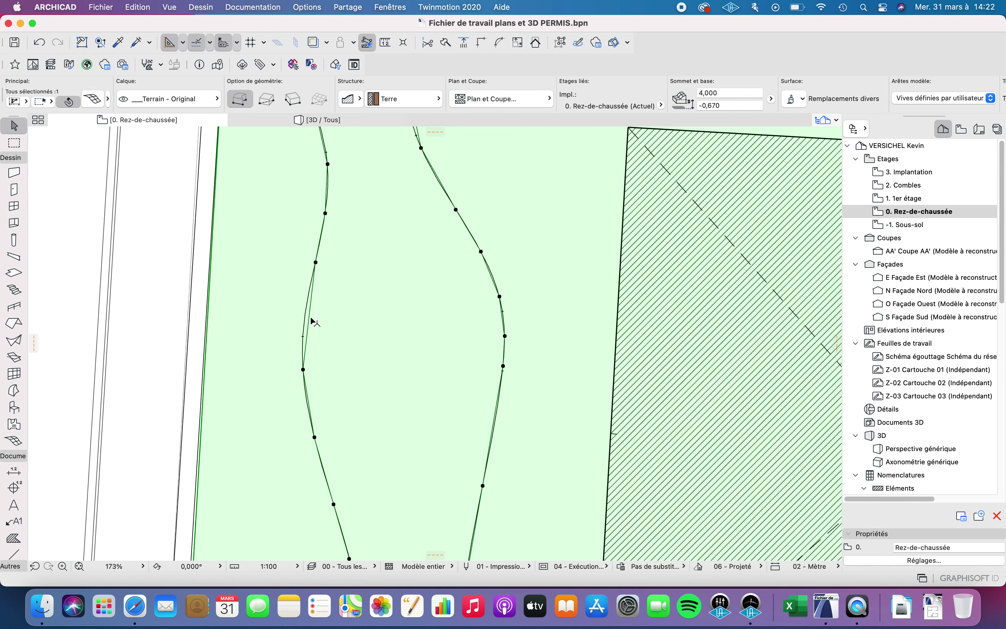
click(316, 263)
click(847, 440)
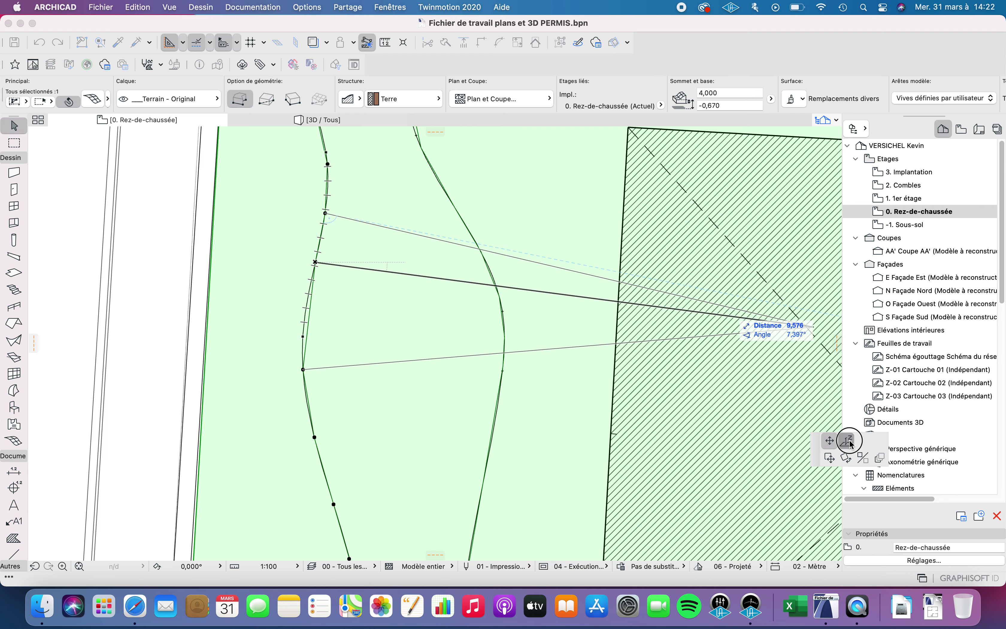
text(-)
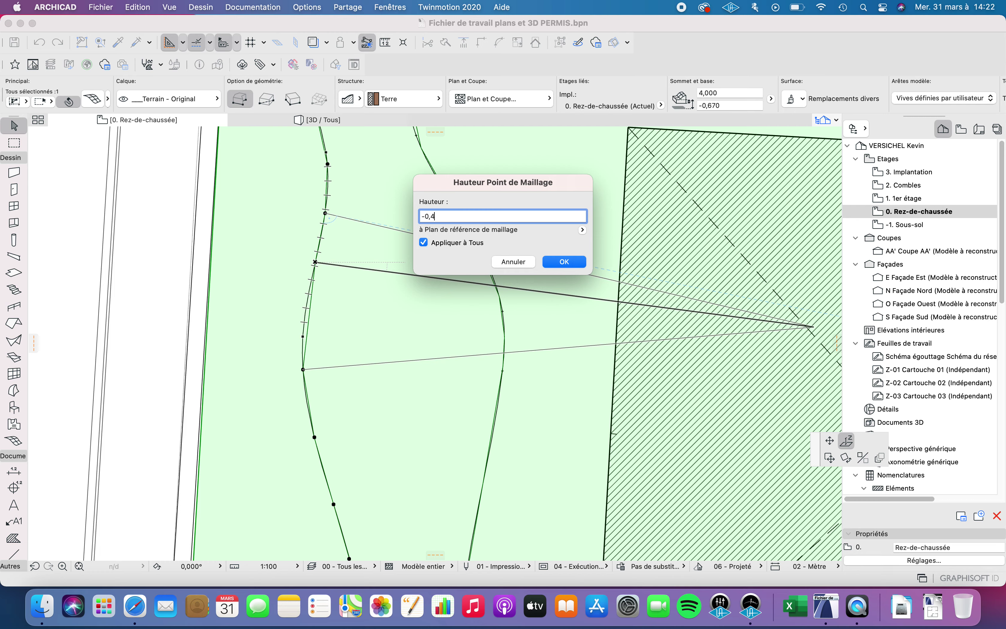
text(0,4)
key(Return)
click(348, 215)
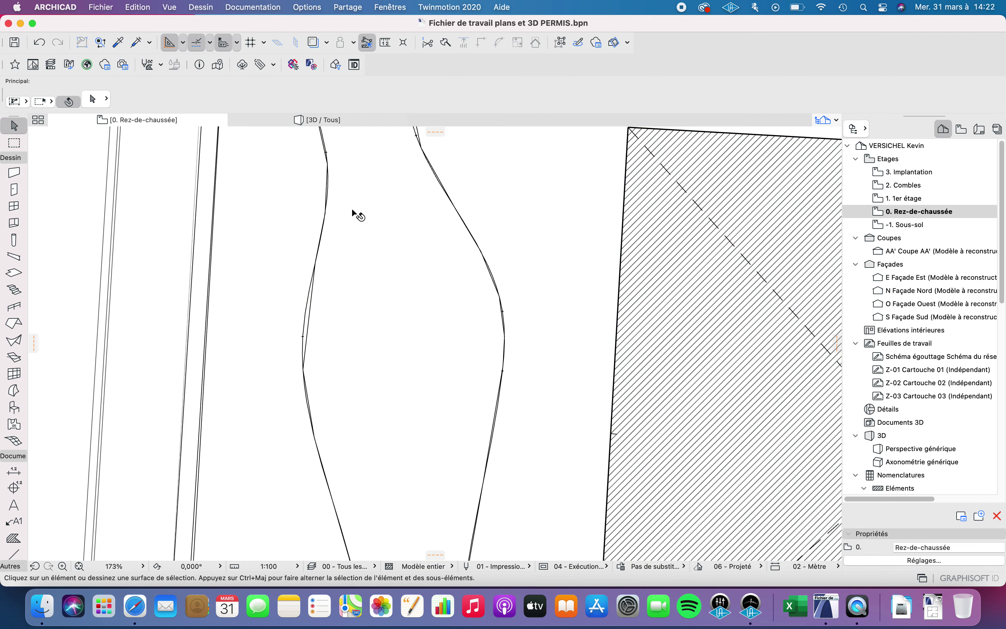
Examine the terrain slope between the neighbouring house and the road in 3D
key(F3)
shift+middle_drag(414, 406, 411, 368)
scroll(490, 351, up, 3)
scroll(411, 369, down, 5)
middle_drag(340, 366, 612, 337)
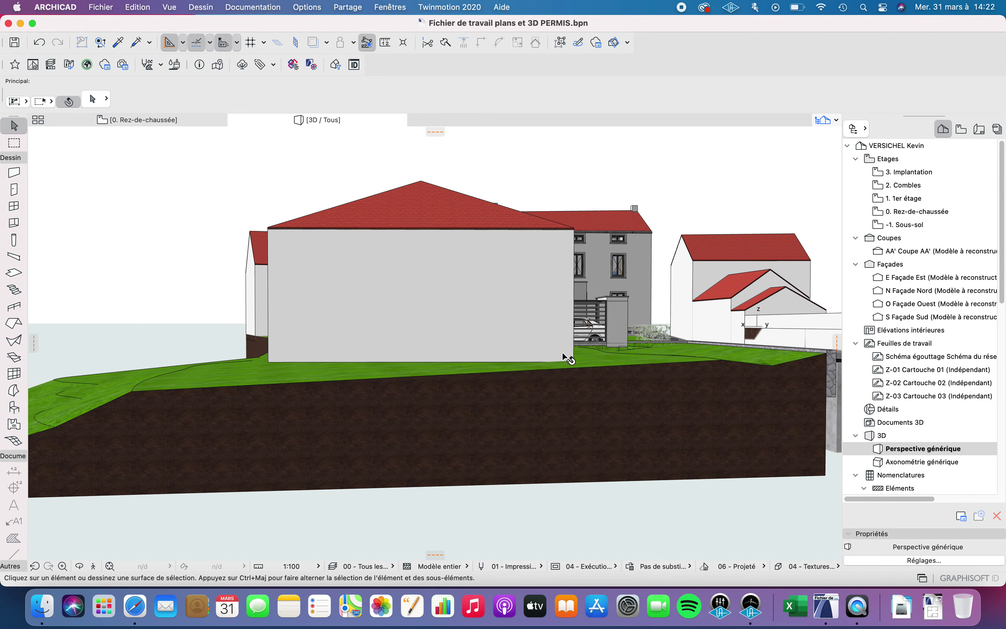
shift+middle_drag(547, 377, 440, 380)
scroll(439, 380, up, 2)
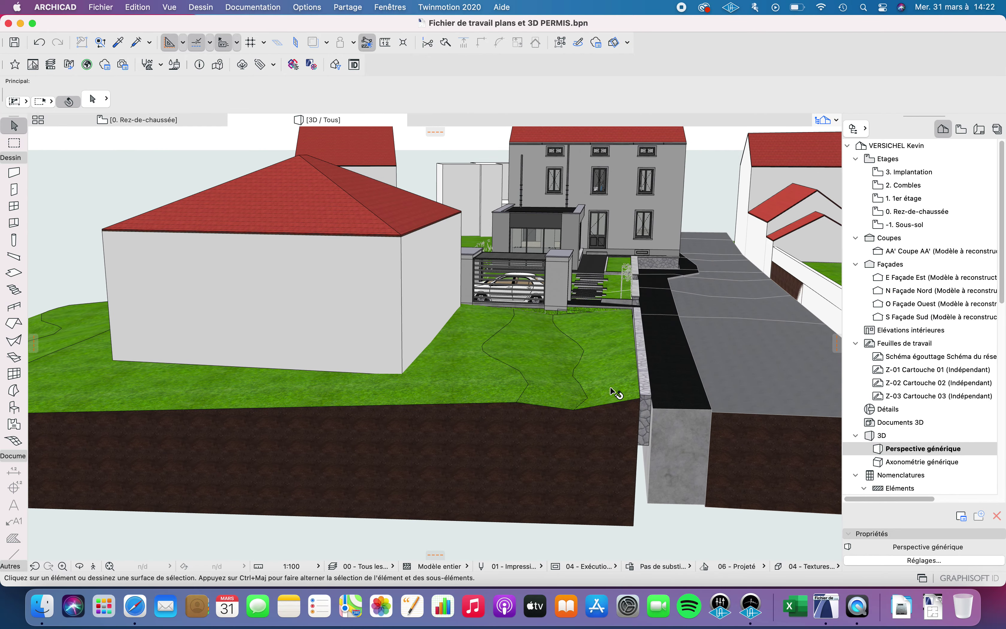
scroll(609, 386, up, 3)
Try to lower the terrain mesh's corner beside the low stone wall in 3D and undo that change
click(629, 408)
shift+middle_drag(632, 409, 786, 320)
click(787, 316)
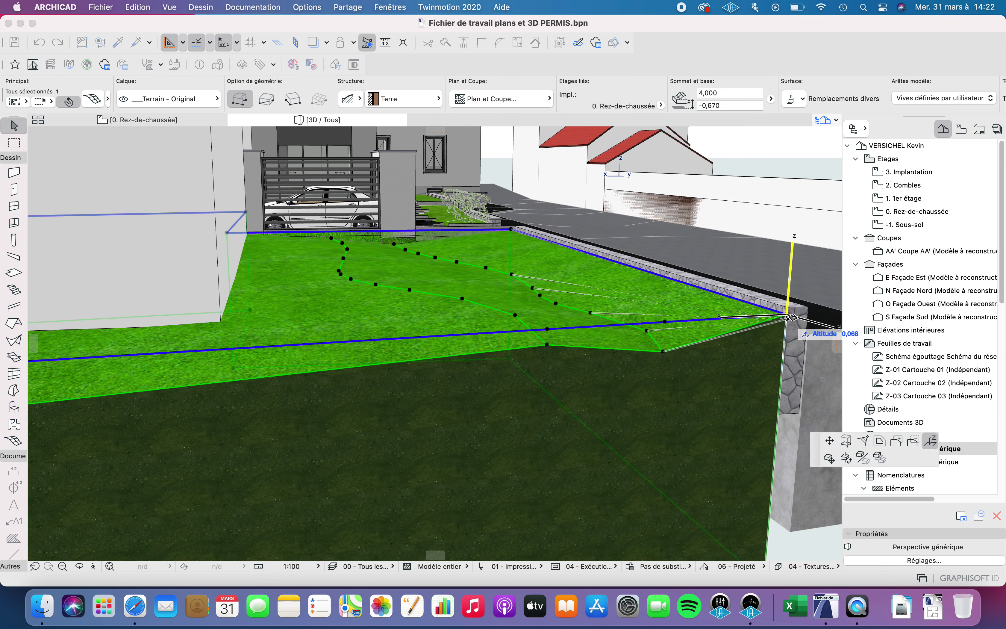
click(784, 358)
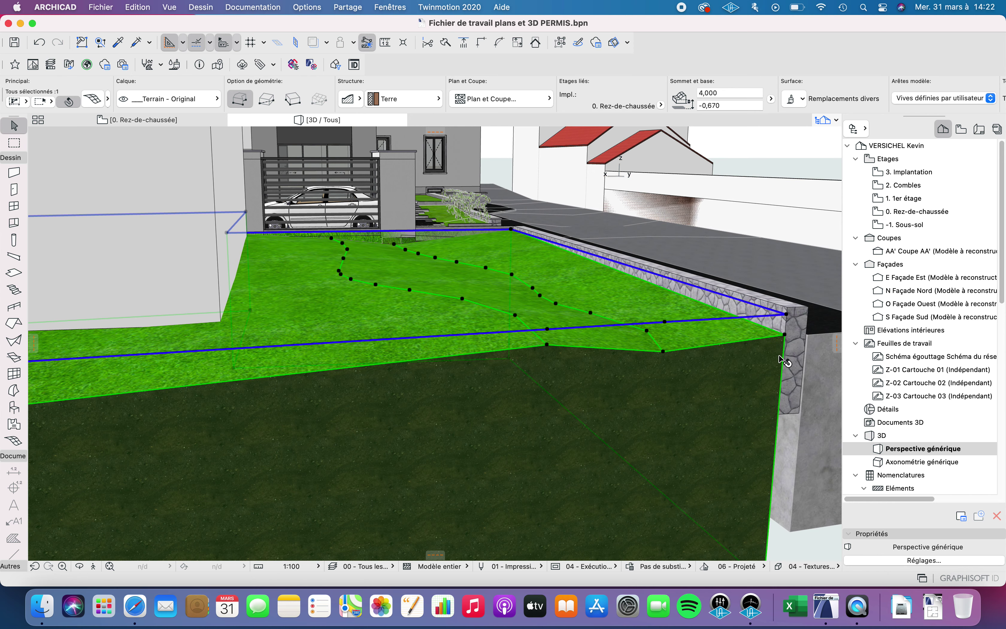
key(cmd+z)
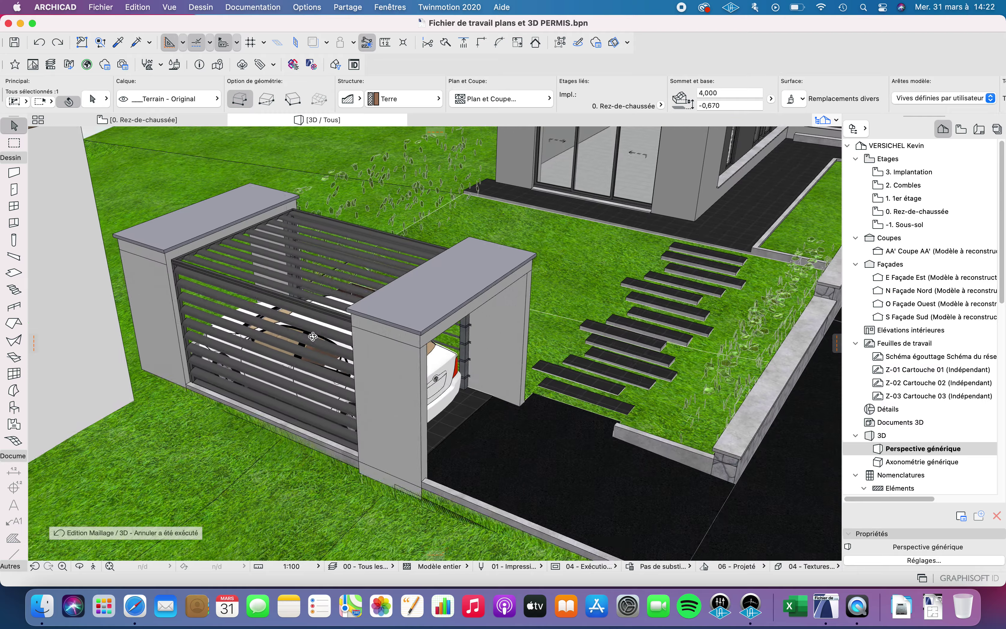
Examine the terrain mesh from the garden side and the rear in 3D, checking its slope and contour points
scroll(358, 322, down, 10)
middle_drag(231, 326, 109, 310)
shift+middle_drag(413, 311, 218, 265)
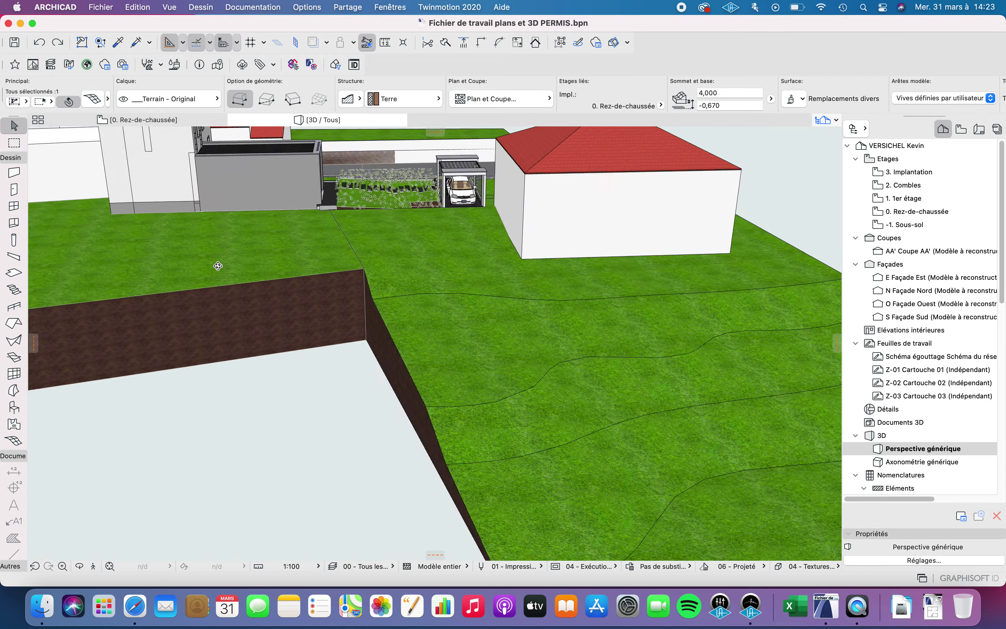
scroll(537, 276, up, 2)
scroll(537, 277, up, 2)
middle_drag(599, 269, 578, 405)
scroll(538, 431, down, 5)
click(582, 403)
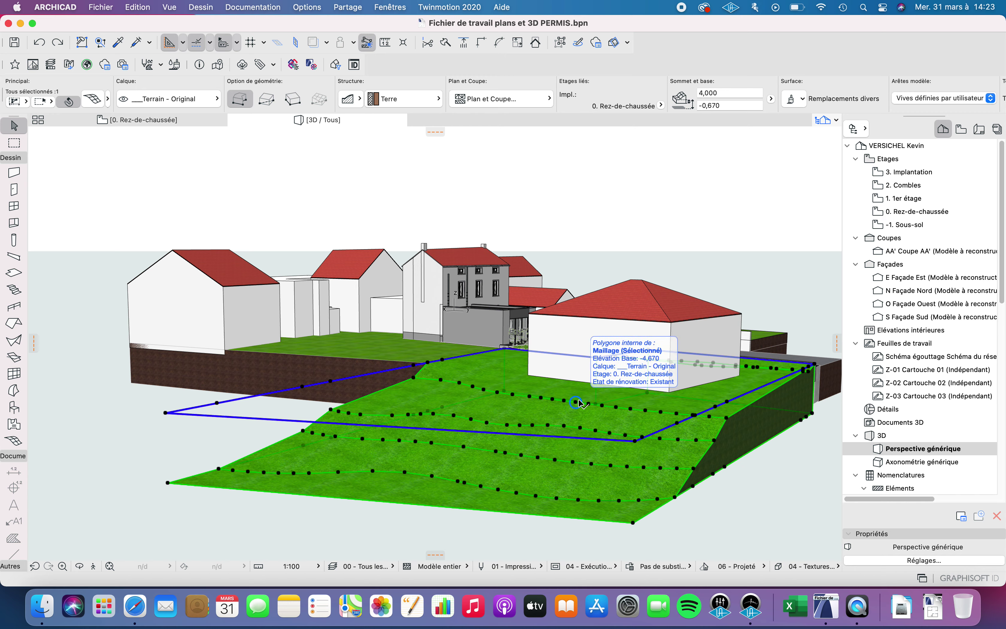
click(652, 191)
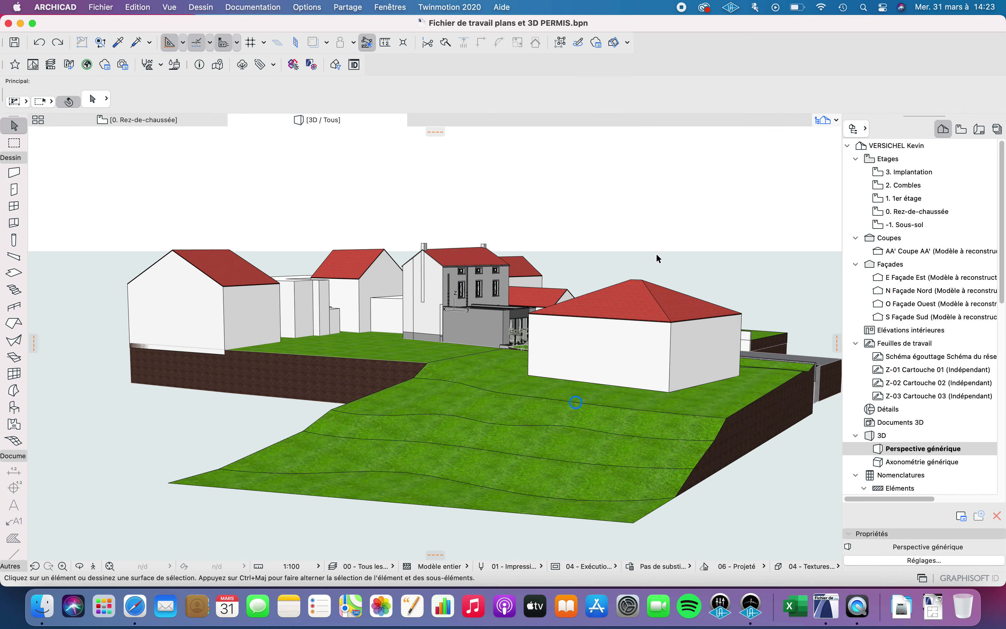